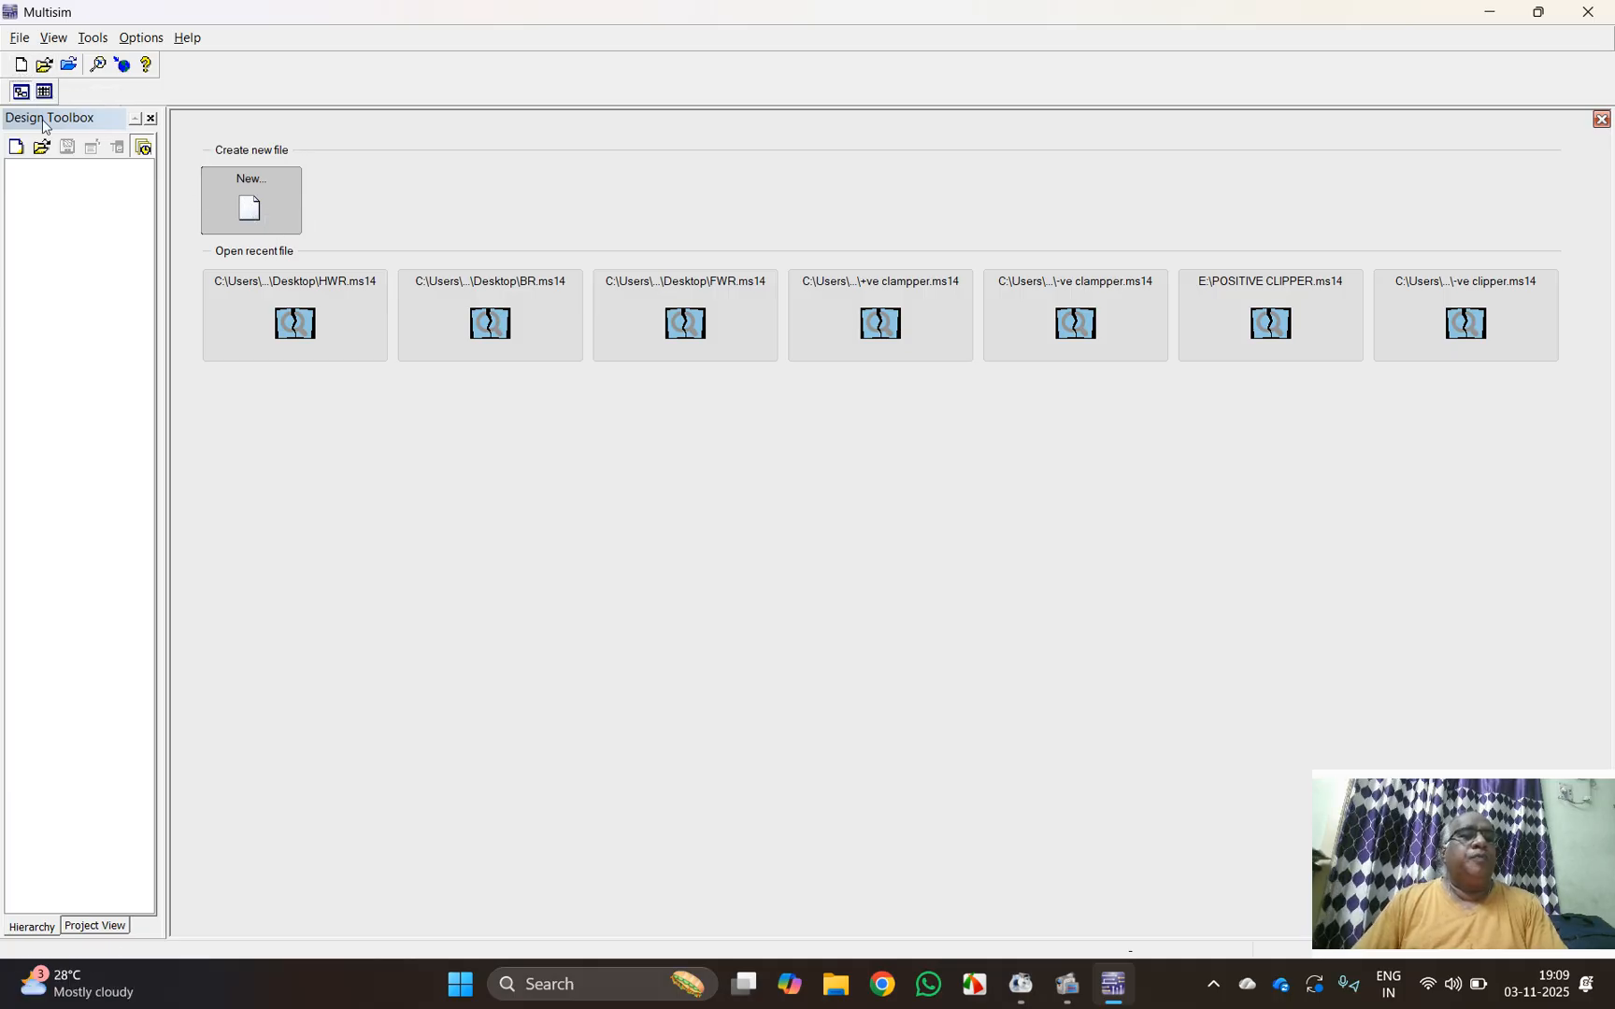
Step: Create a new design from the NI myDAQ design template
left_click(286, 219)
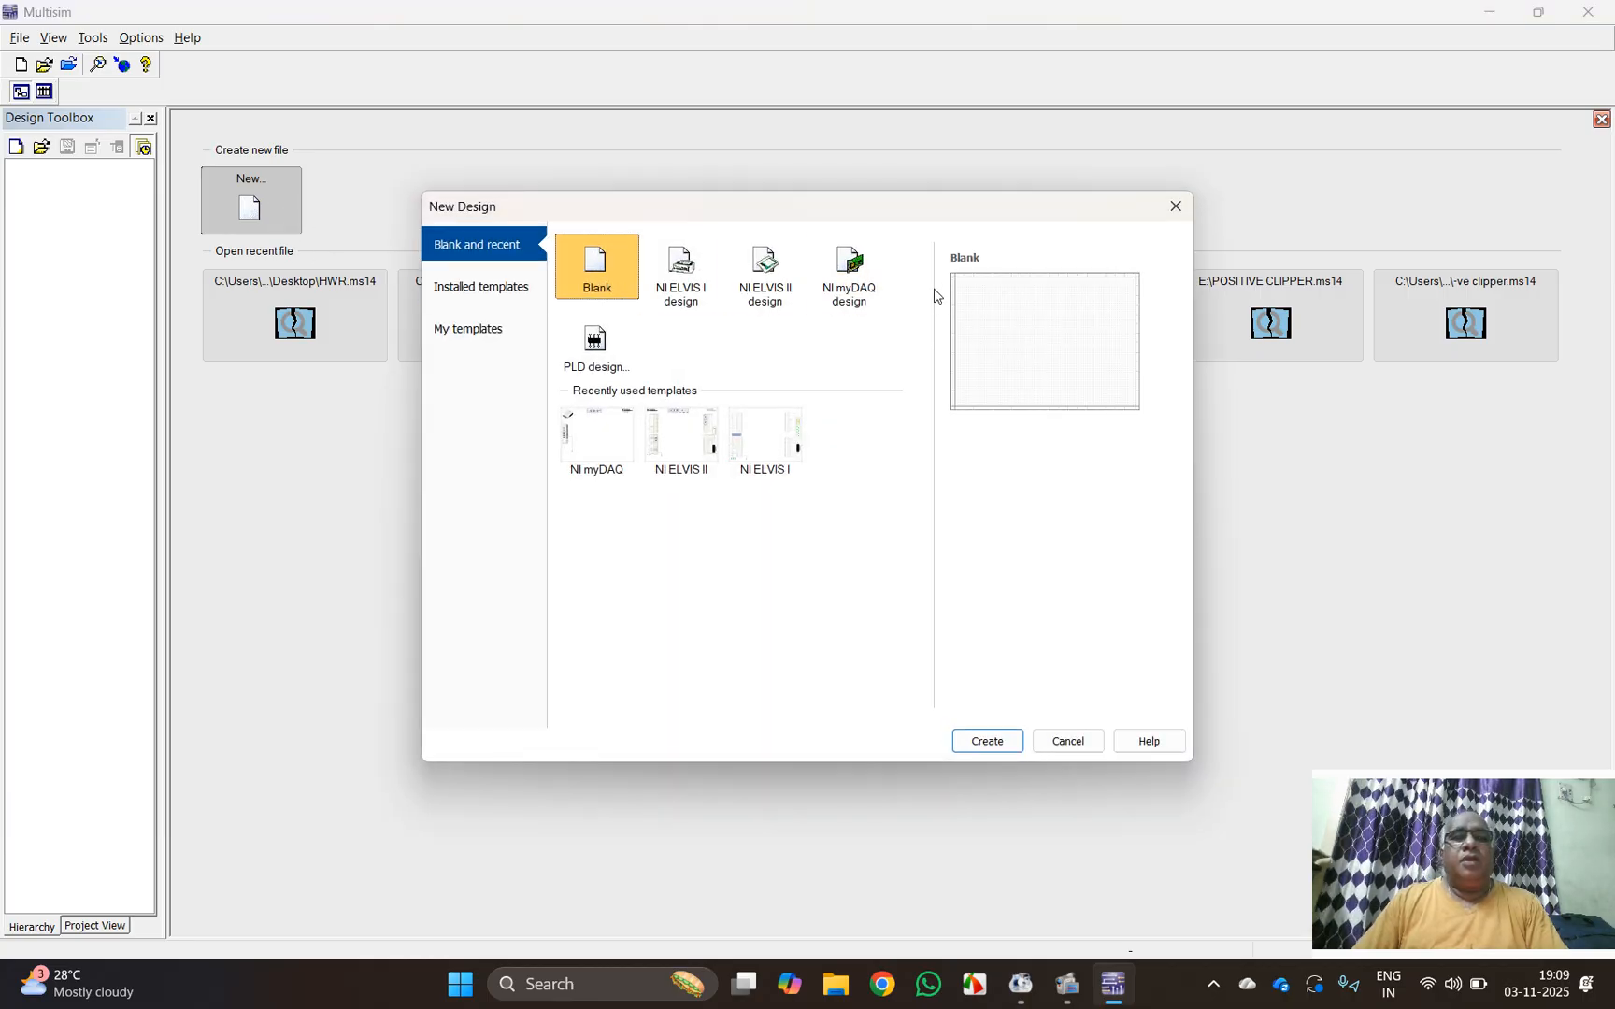
left_click(849, 281)
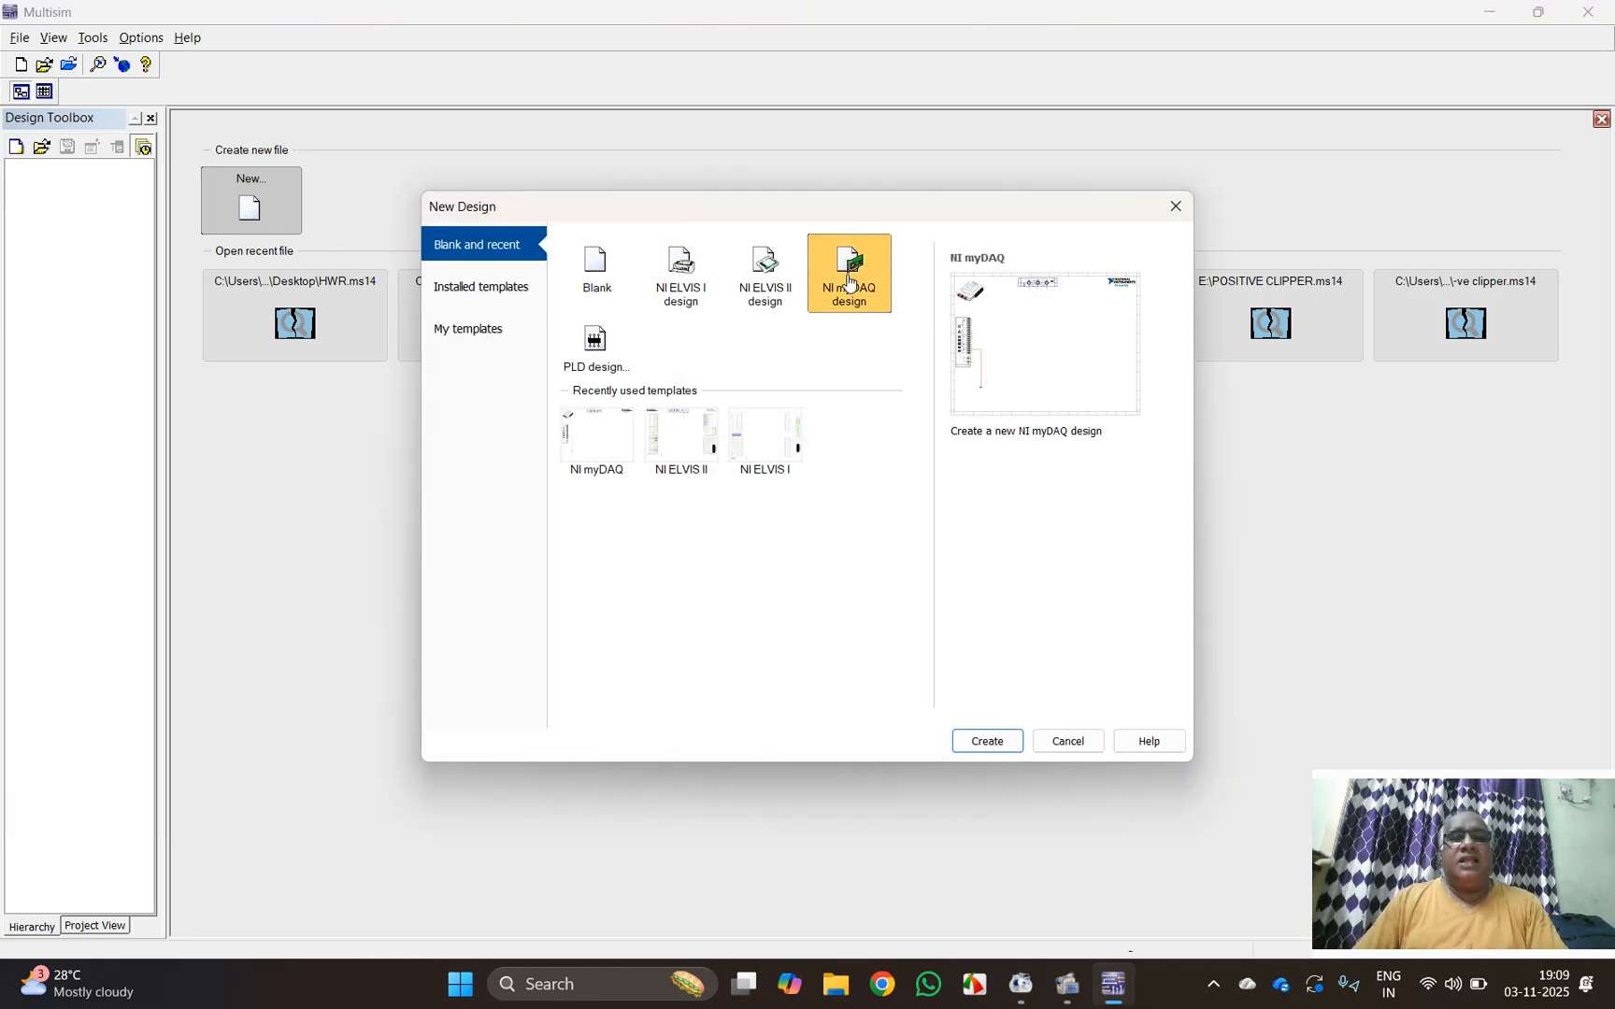
left_click(1016, 744)
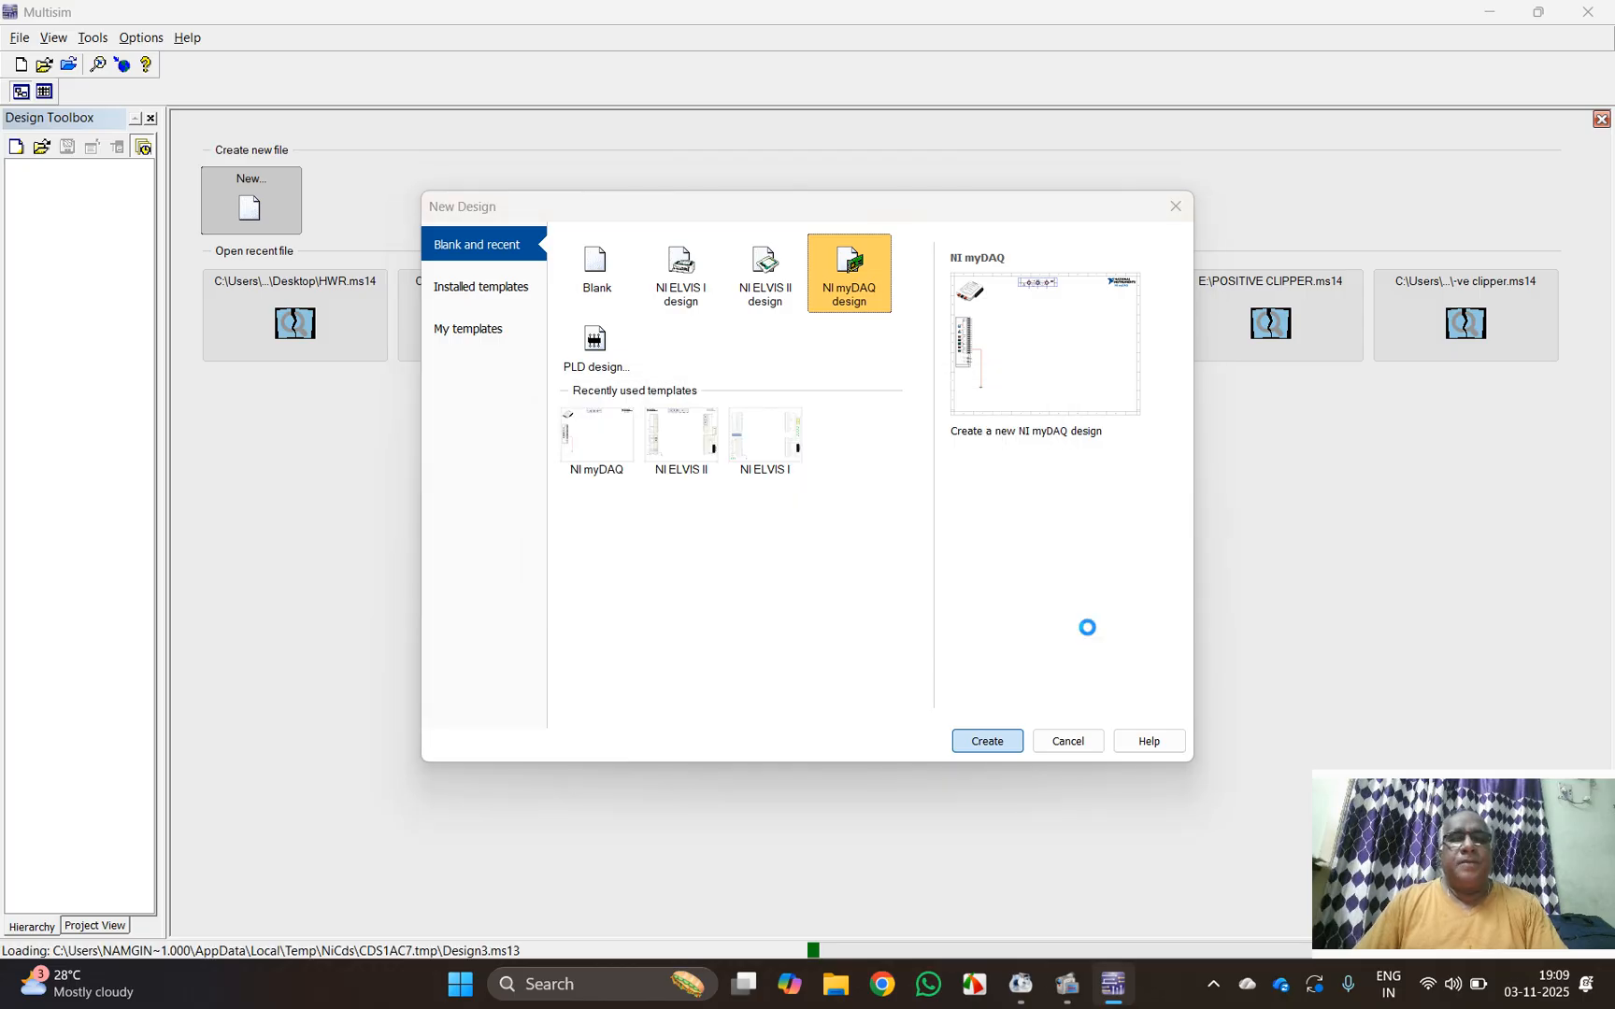
key("Return")
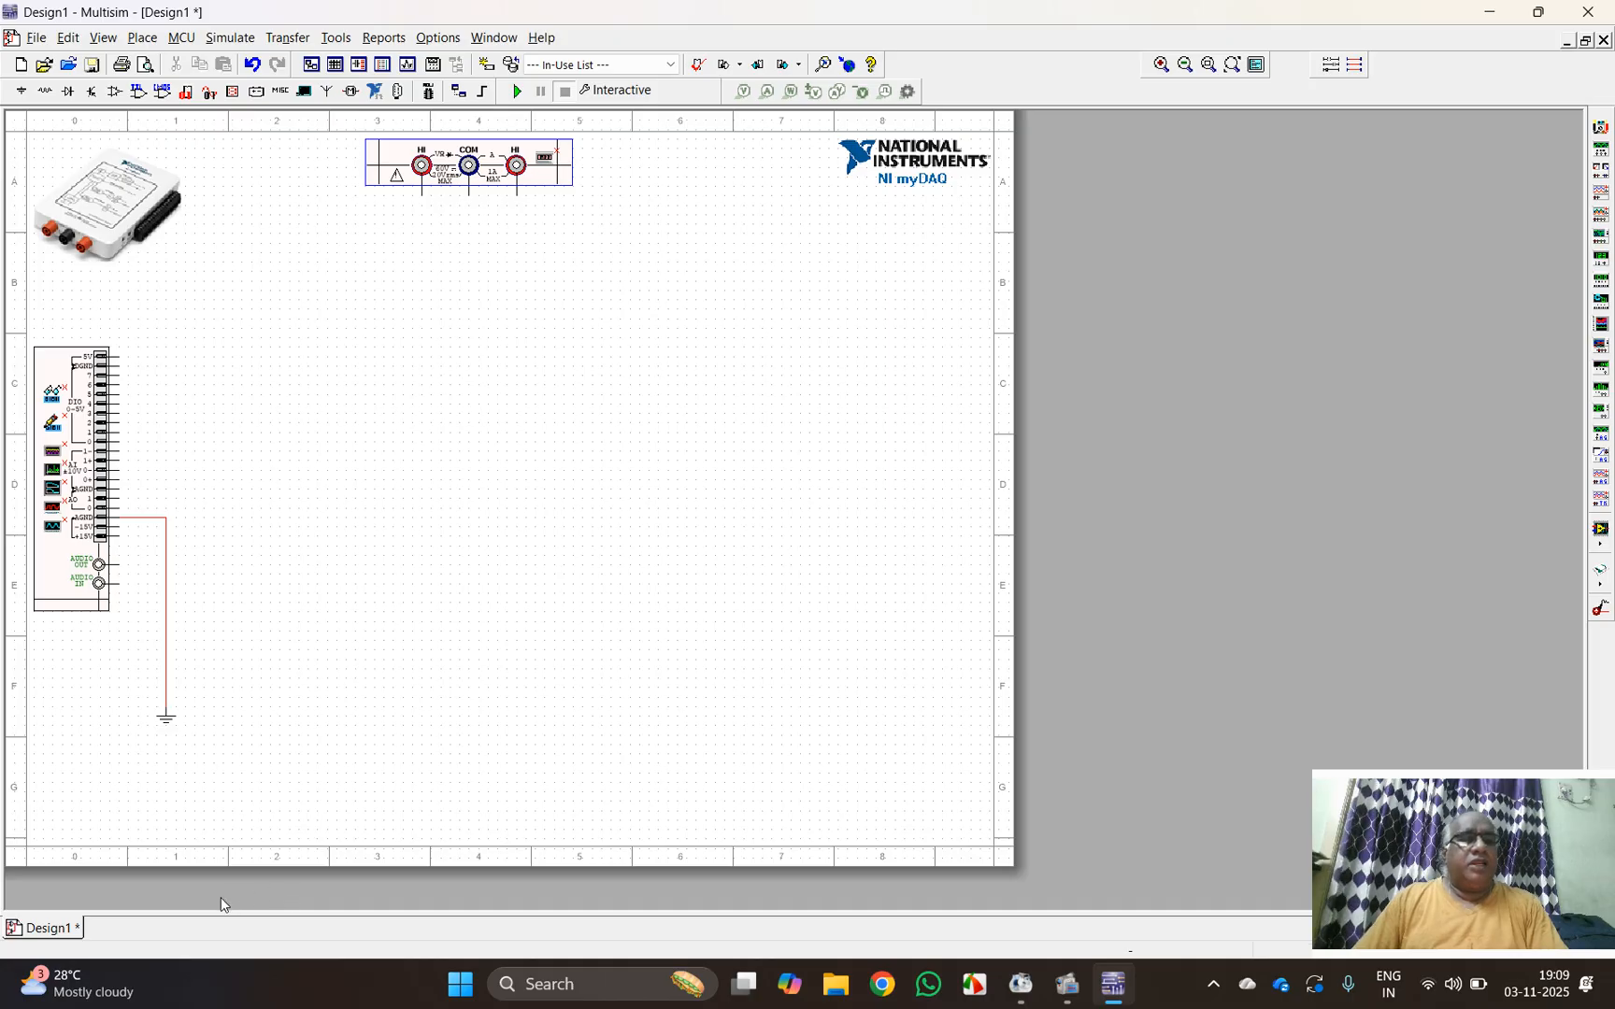
Step: Place a 22k resistor from the Basic group's RESISTOR family on the schematic, rotated to stand vertically
left_click(1162, 67)
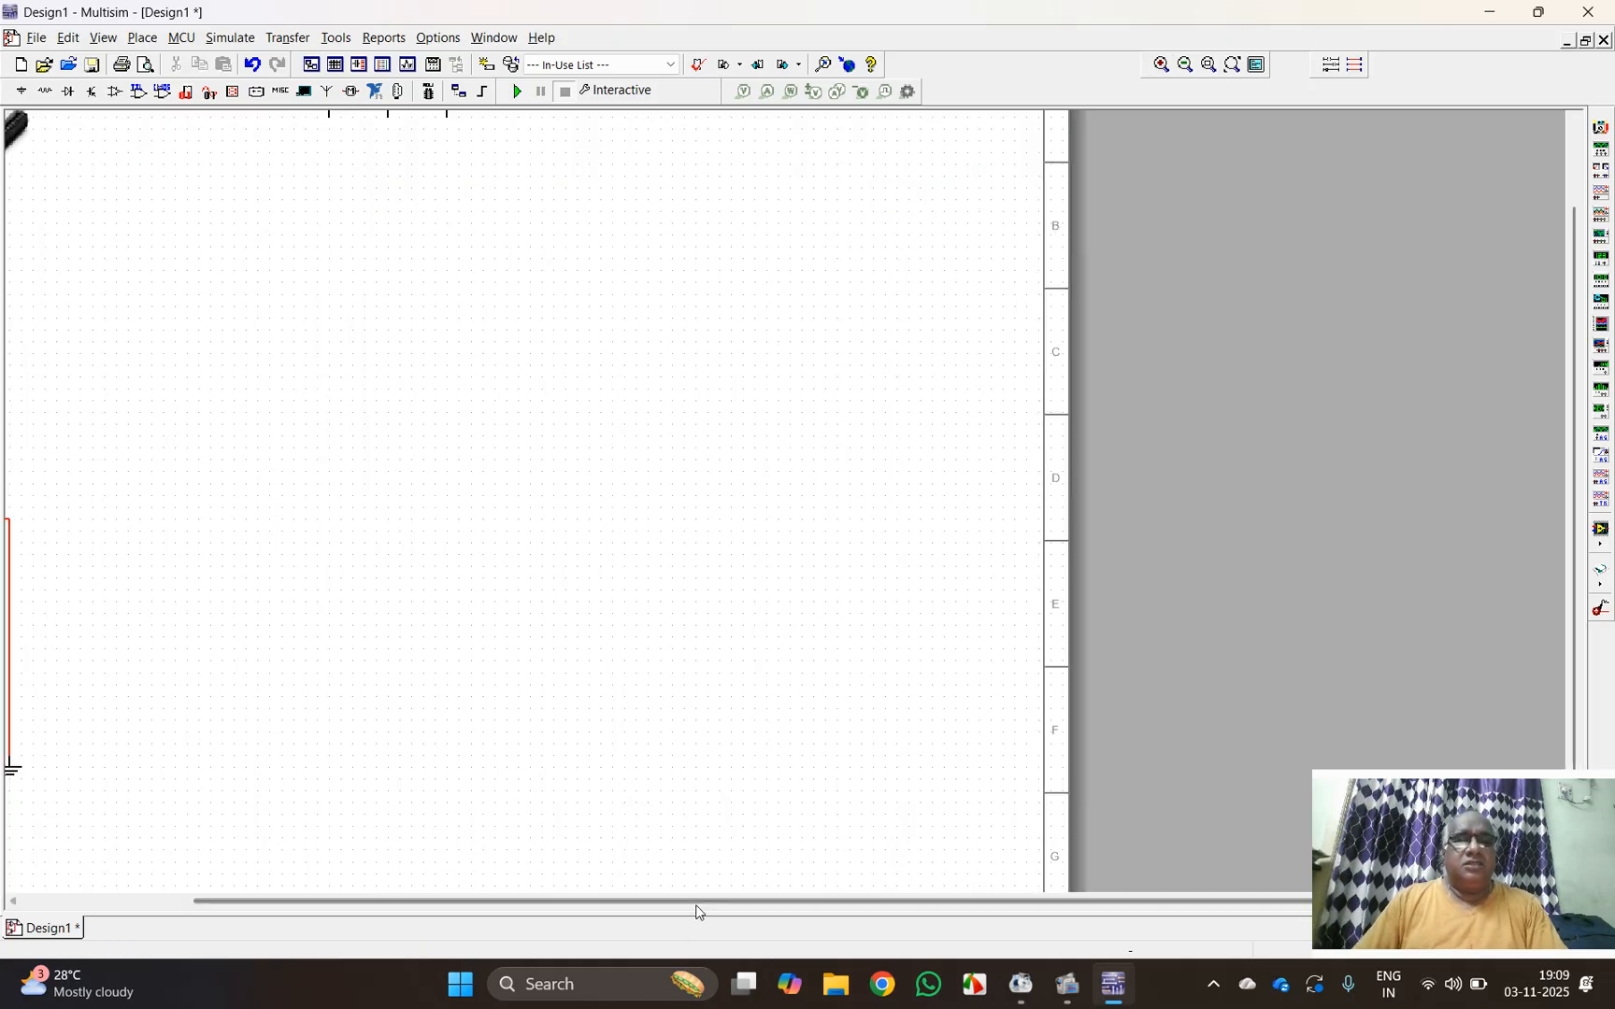
left_click_drag(699, 905, 332, 904)
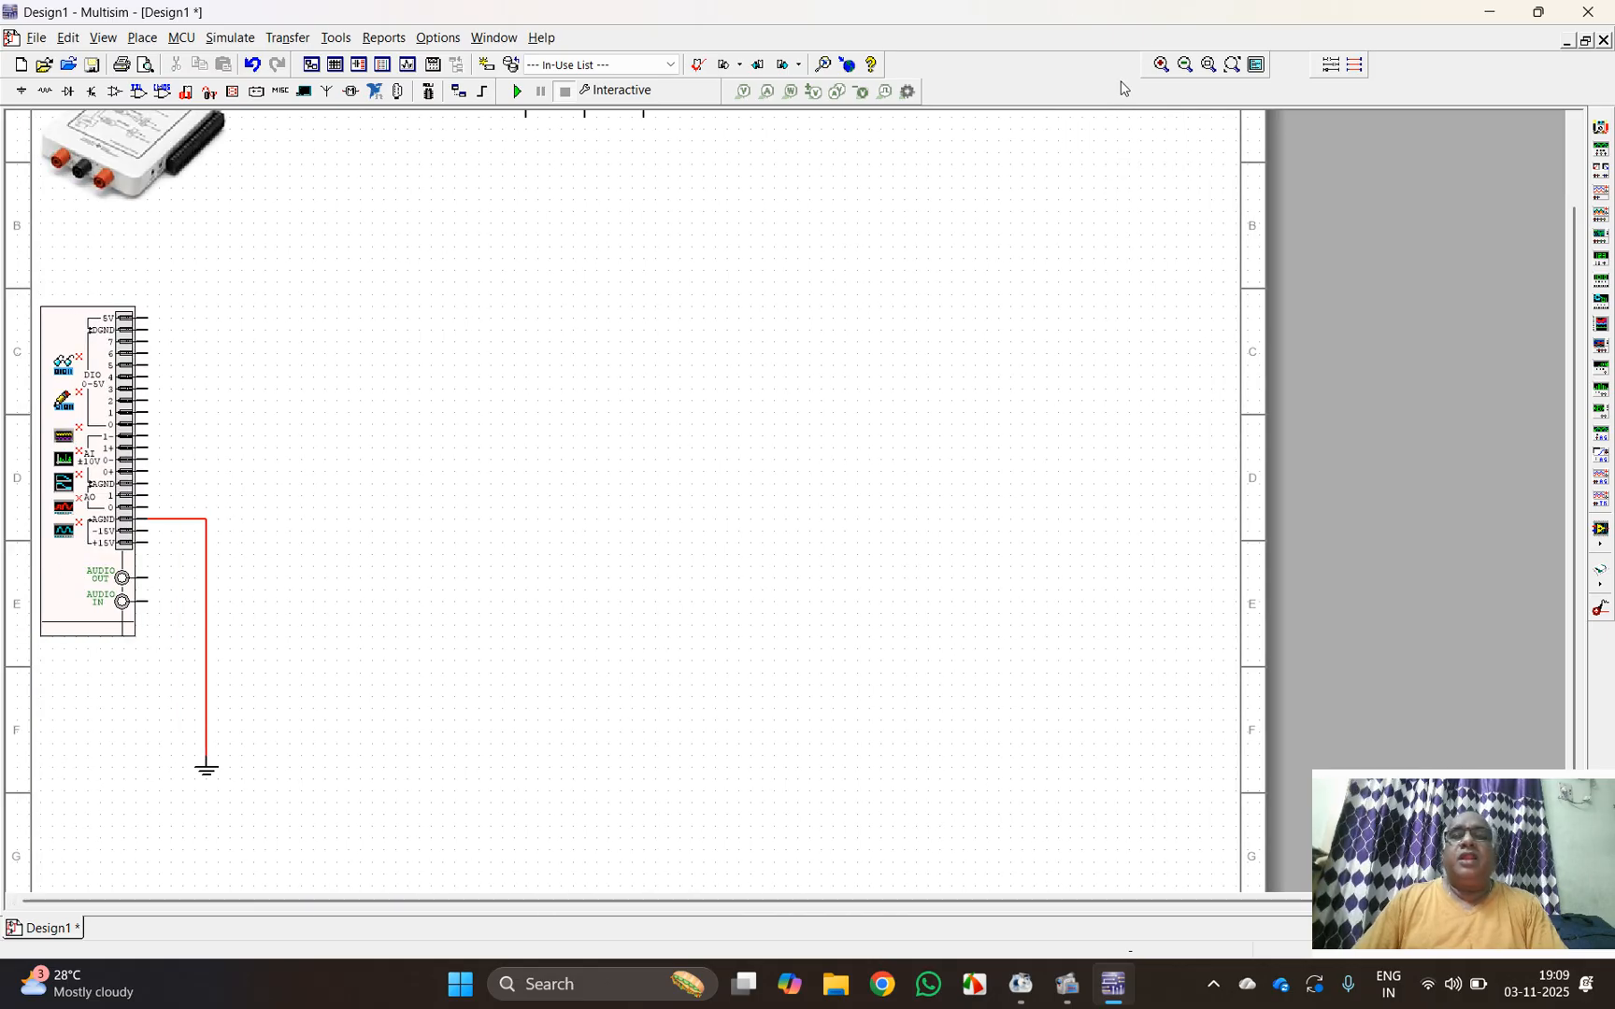
left_click(1160, 66)
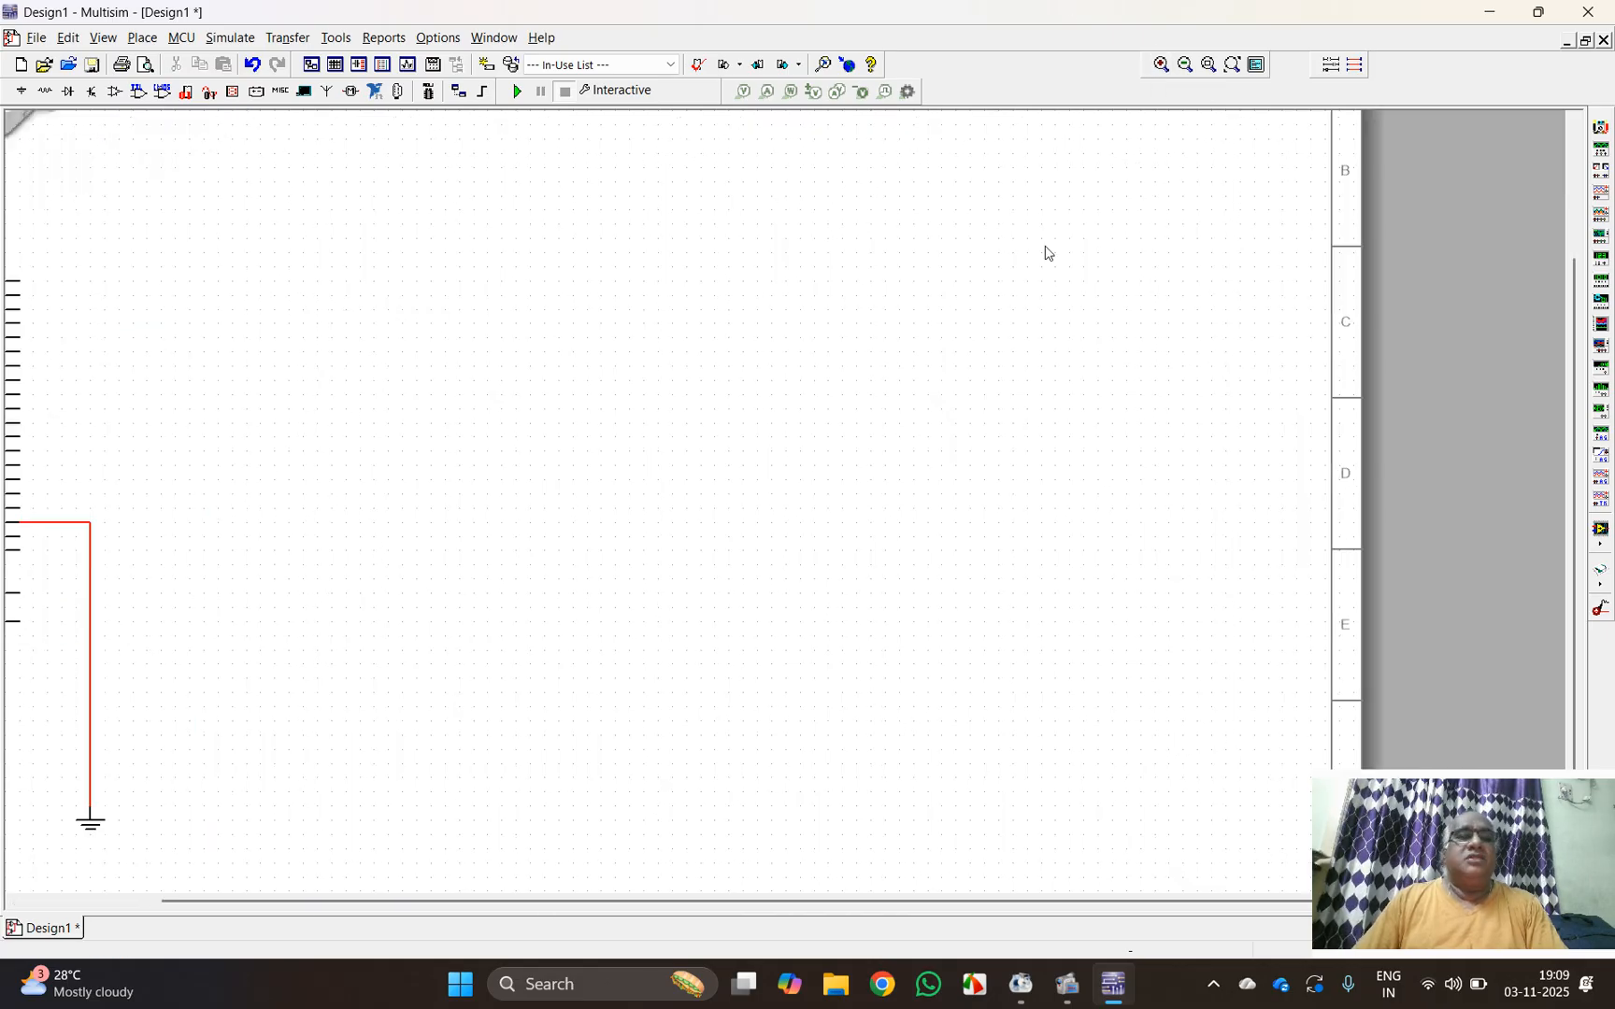
left_click_drag(639, 904, 425, 926)
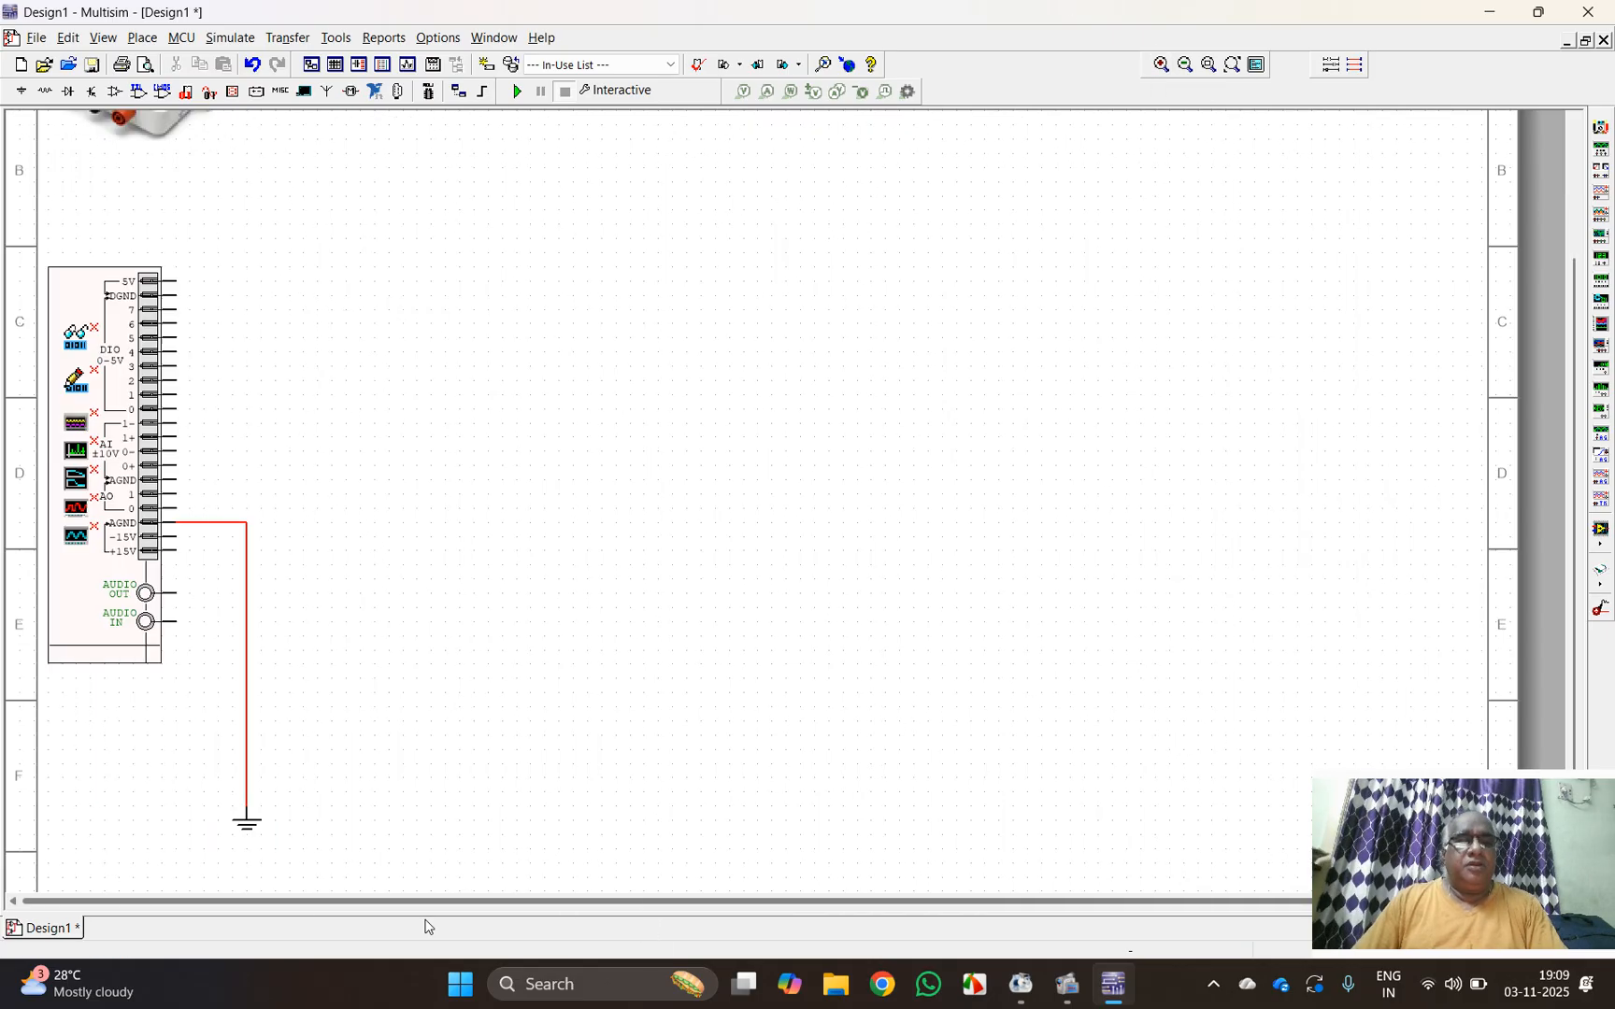
left_click(45, 91)
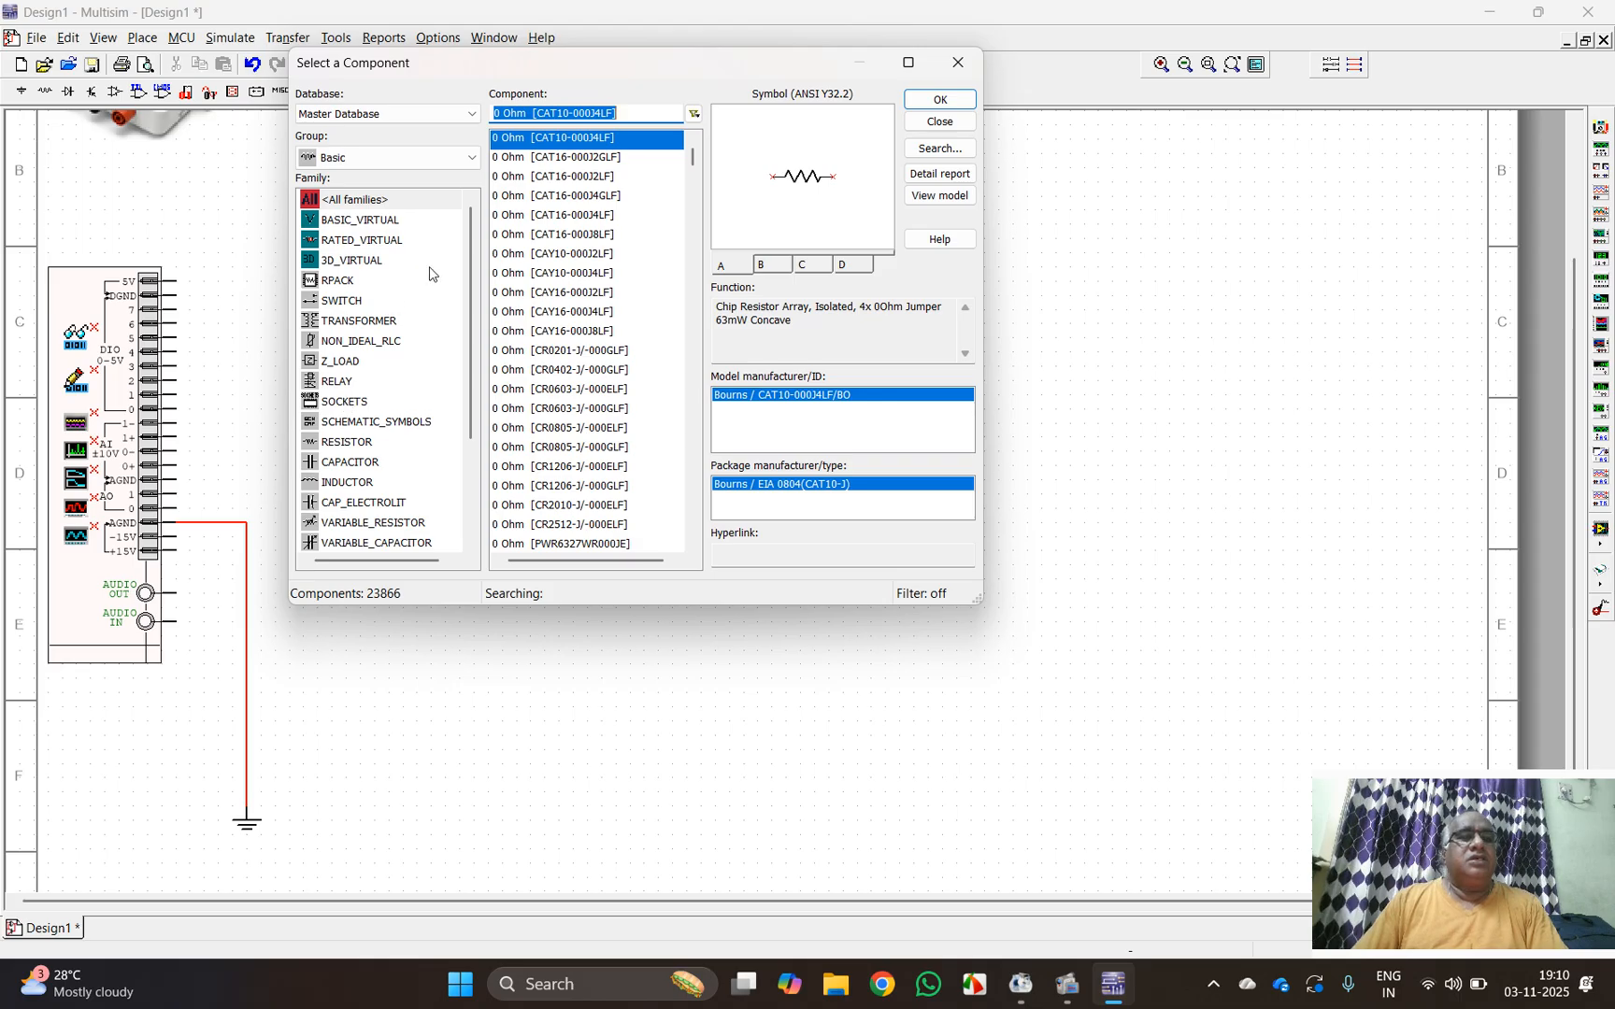
scroll(472, 283, "down", 2)
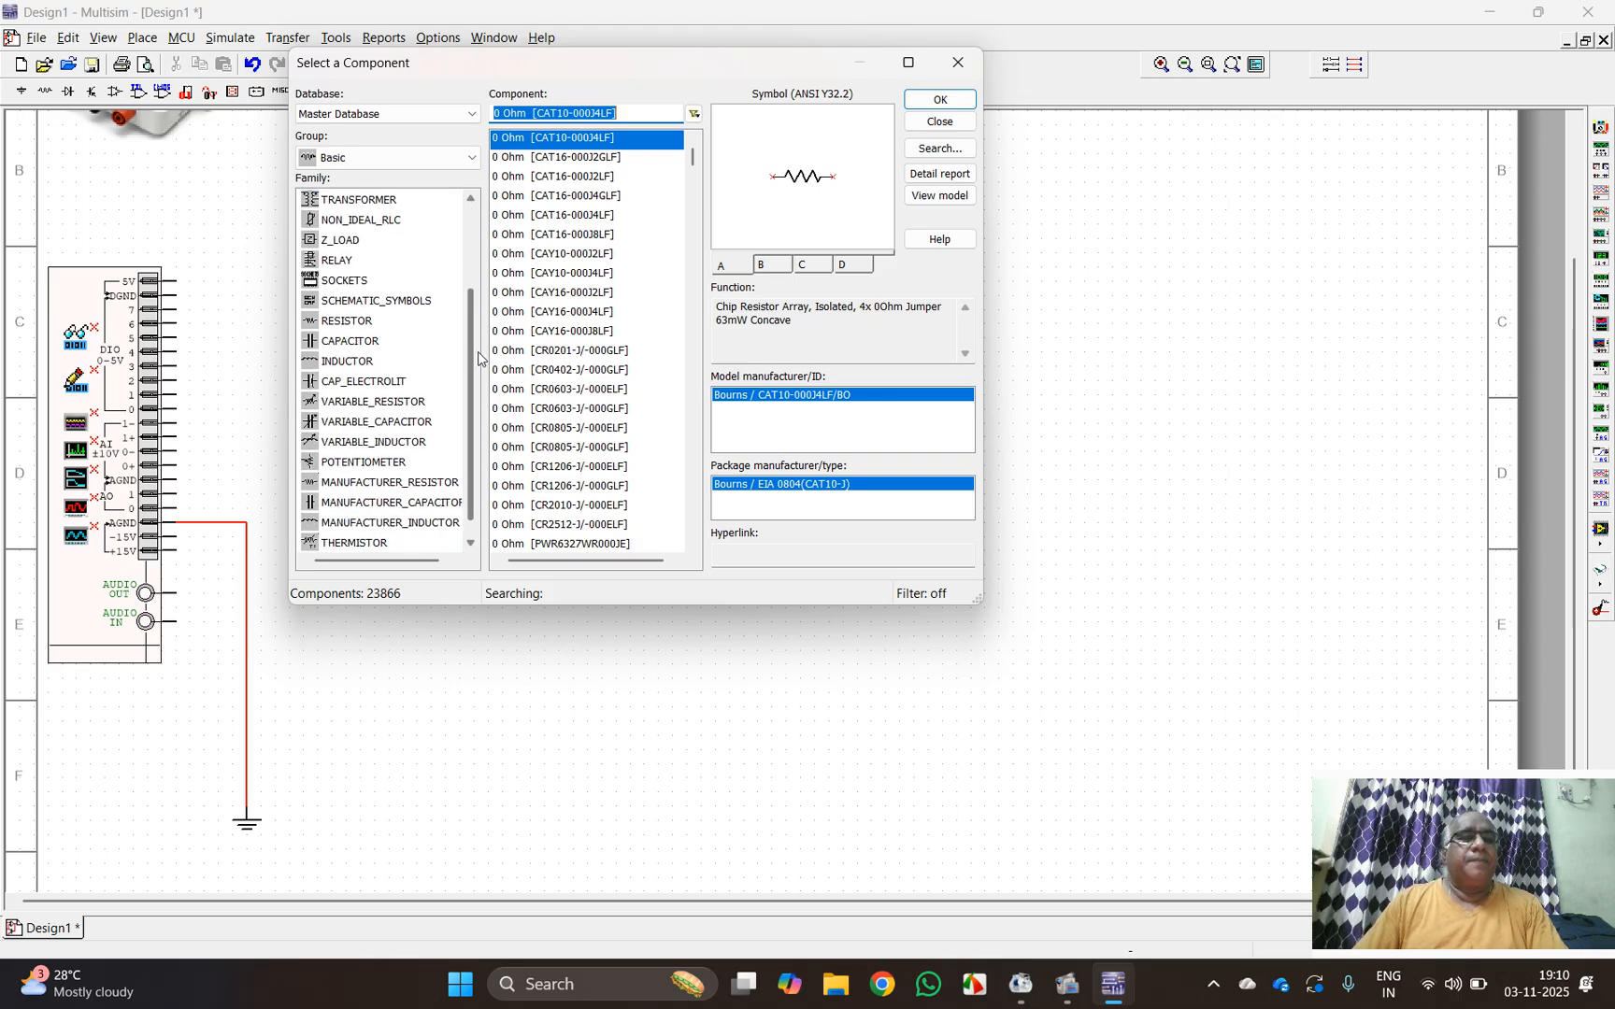
left_click(397, 324)
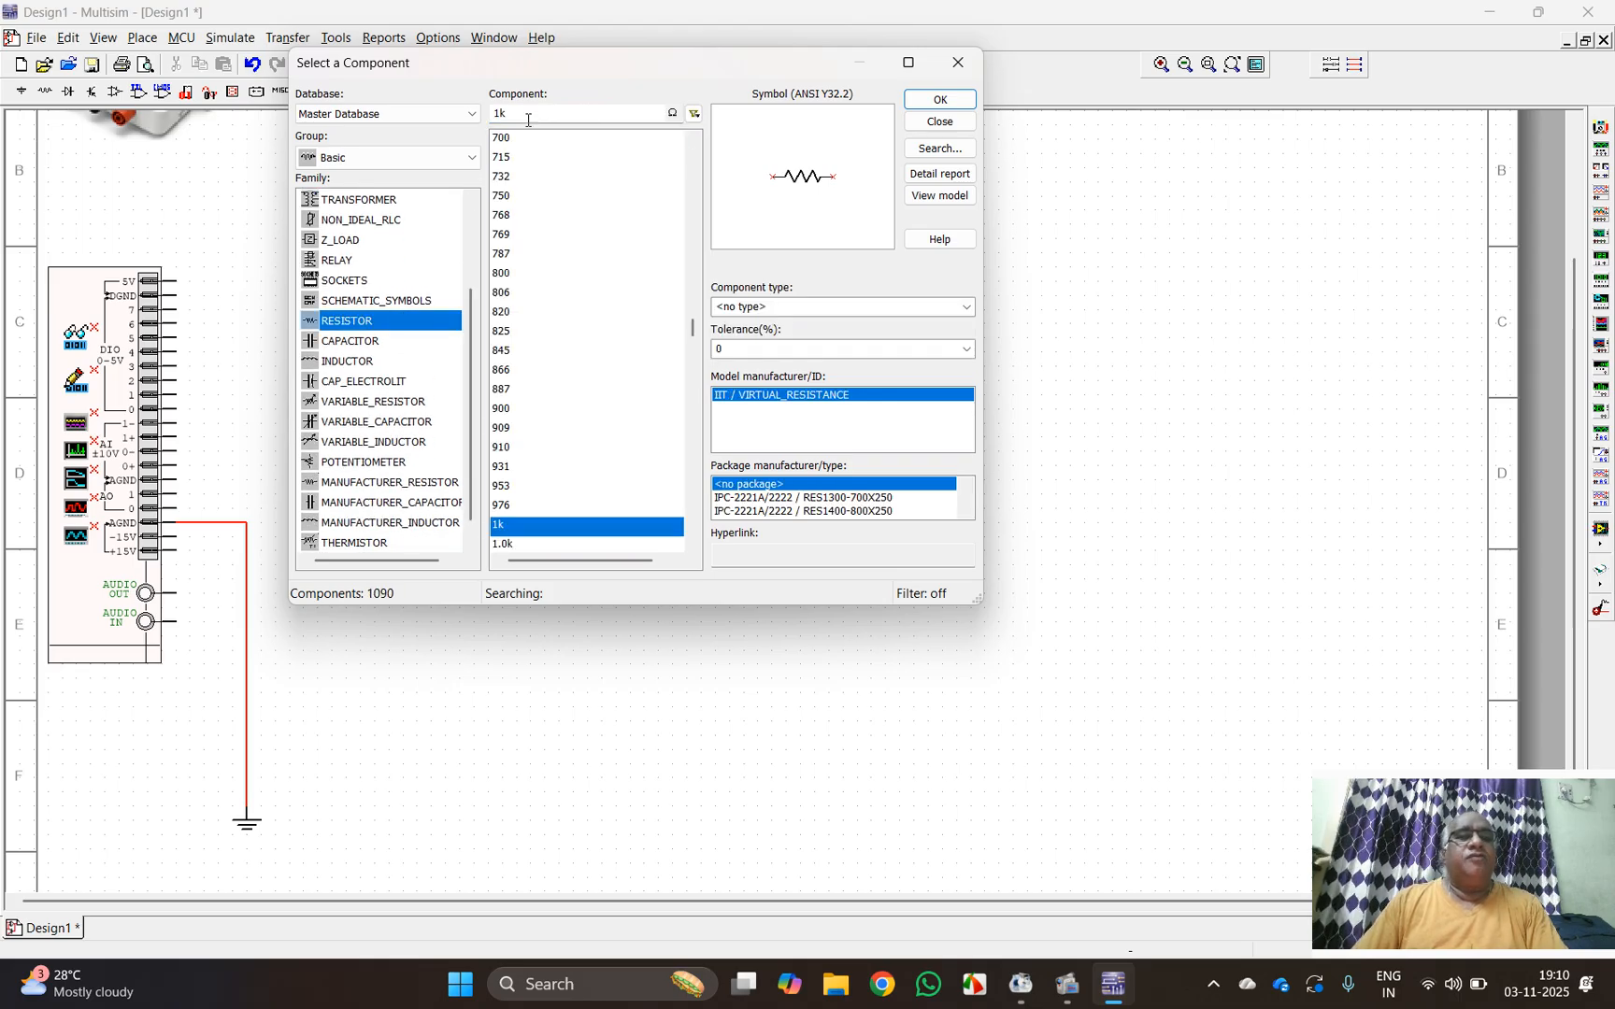
double_click(499, 111)
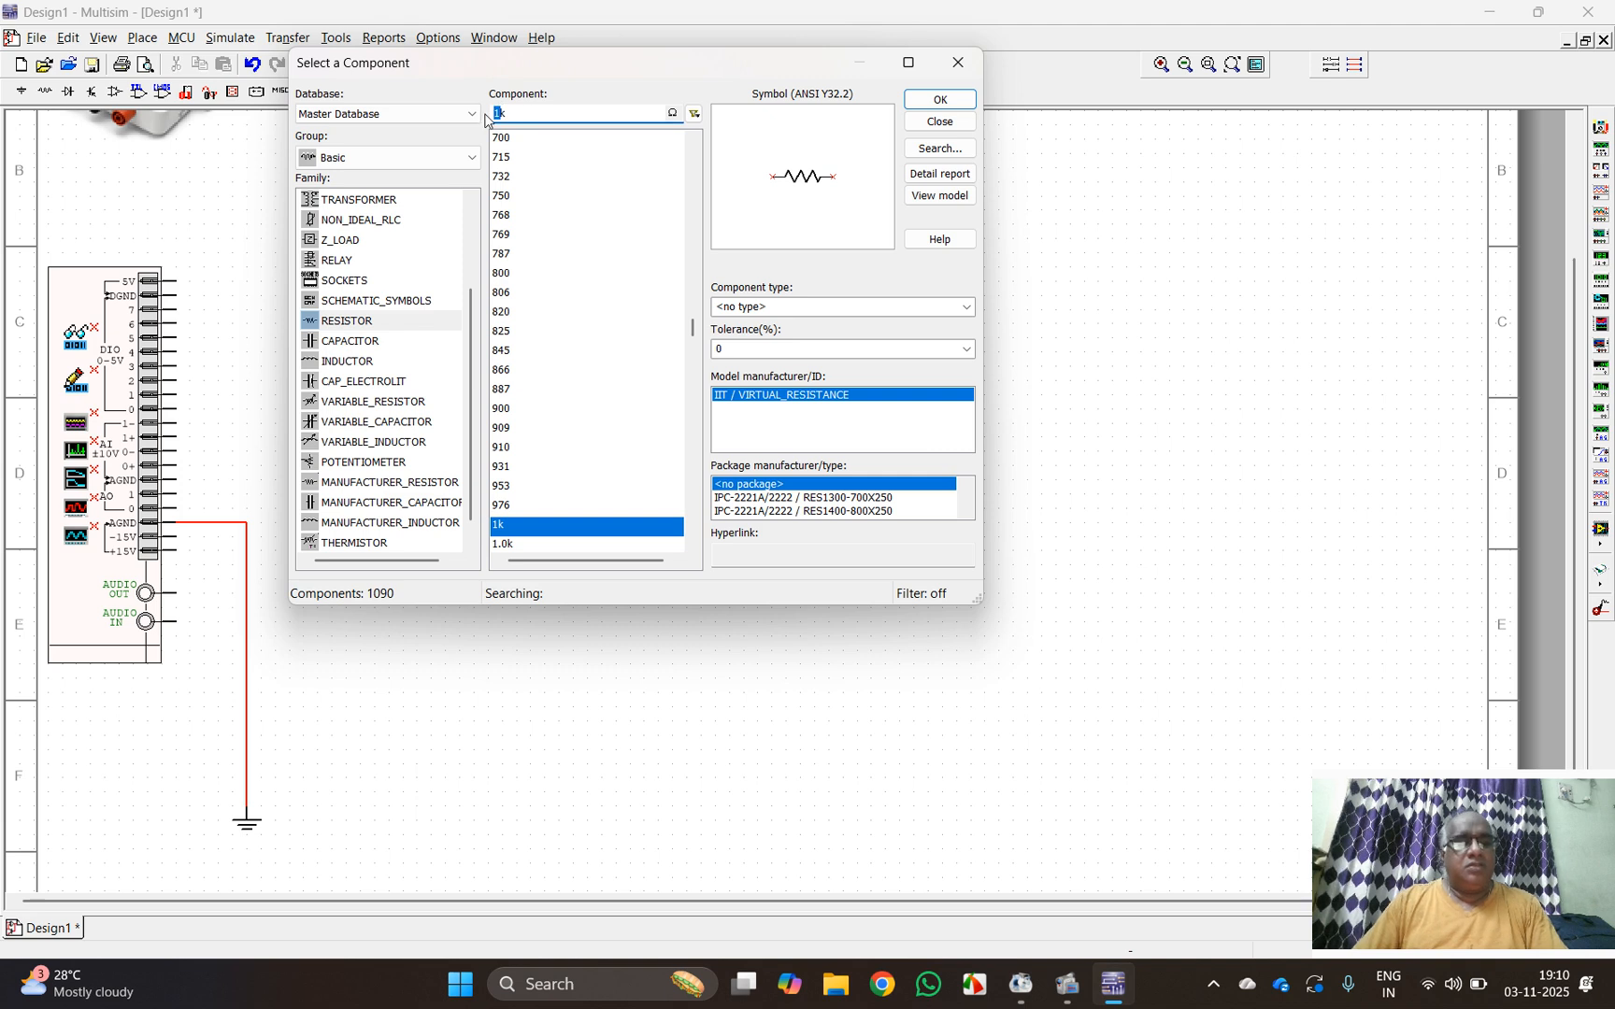
type("1k")
left_click(937, 100)
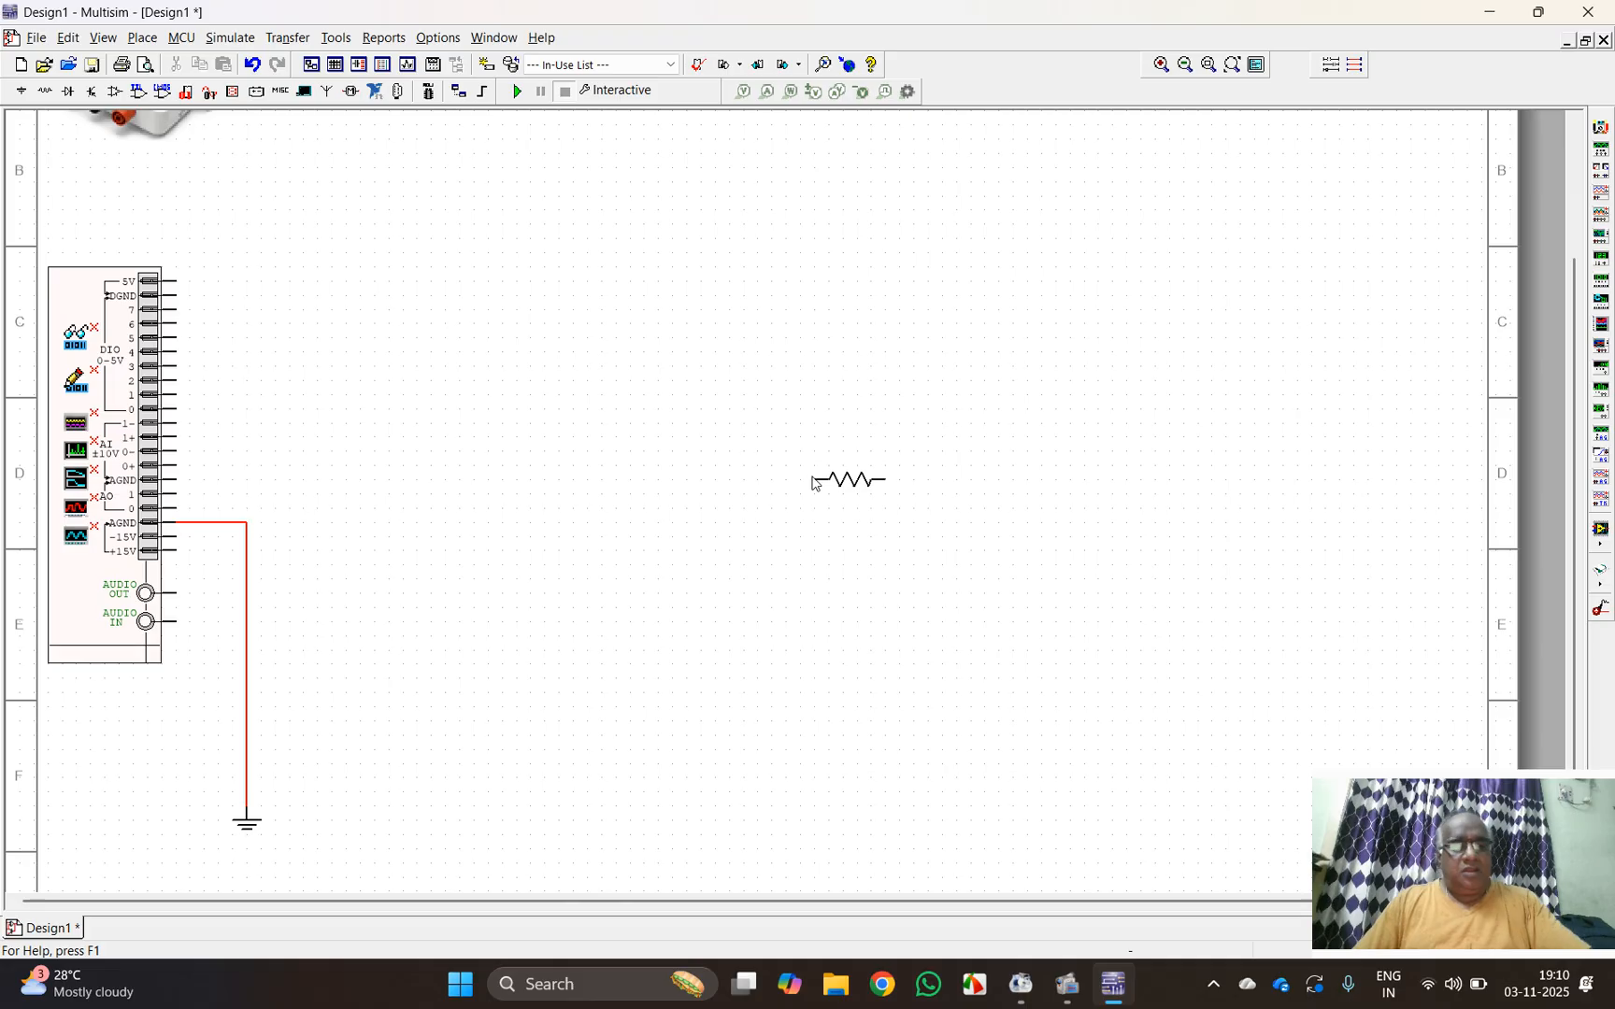
key("ctrl+r")
left_click(828, 382)
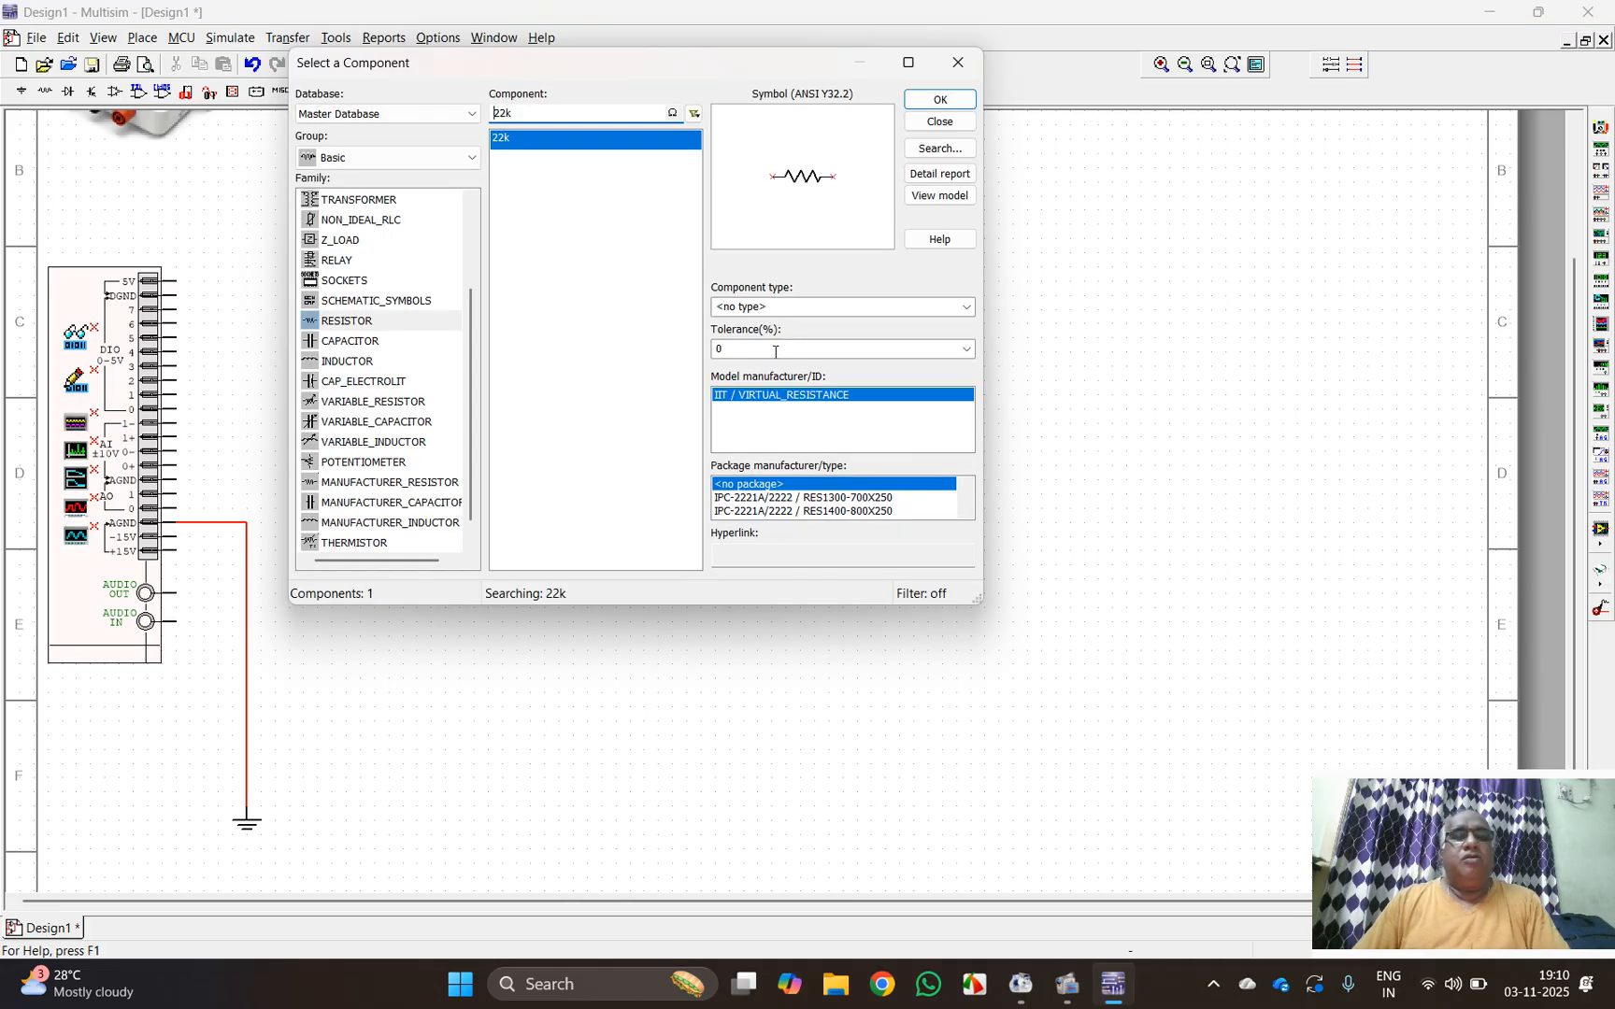
Step: Place a 1N4007G diode from the Diodes group's DIODE family horizontally, up and to the left of the 22 kΩ resistor
left_click(463, 157)
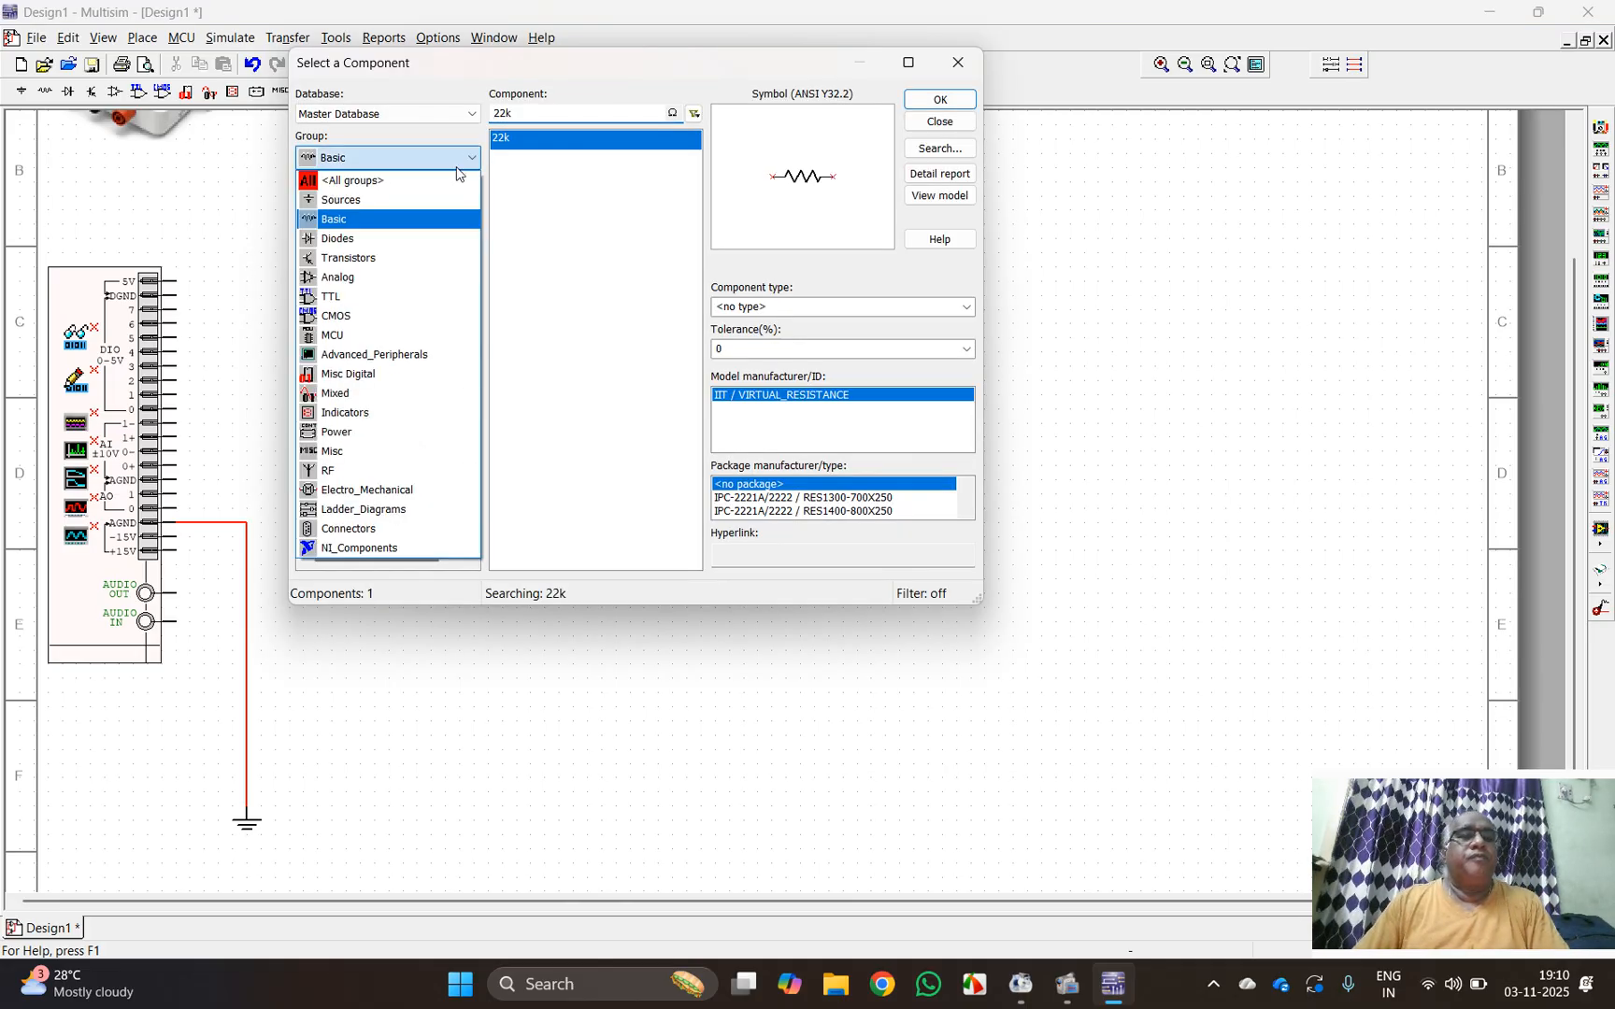
left_click(360, 238)
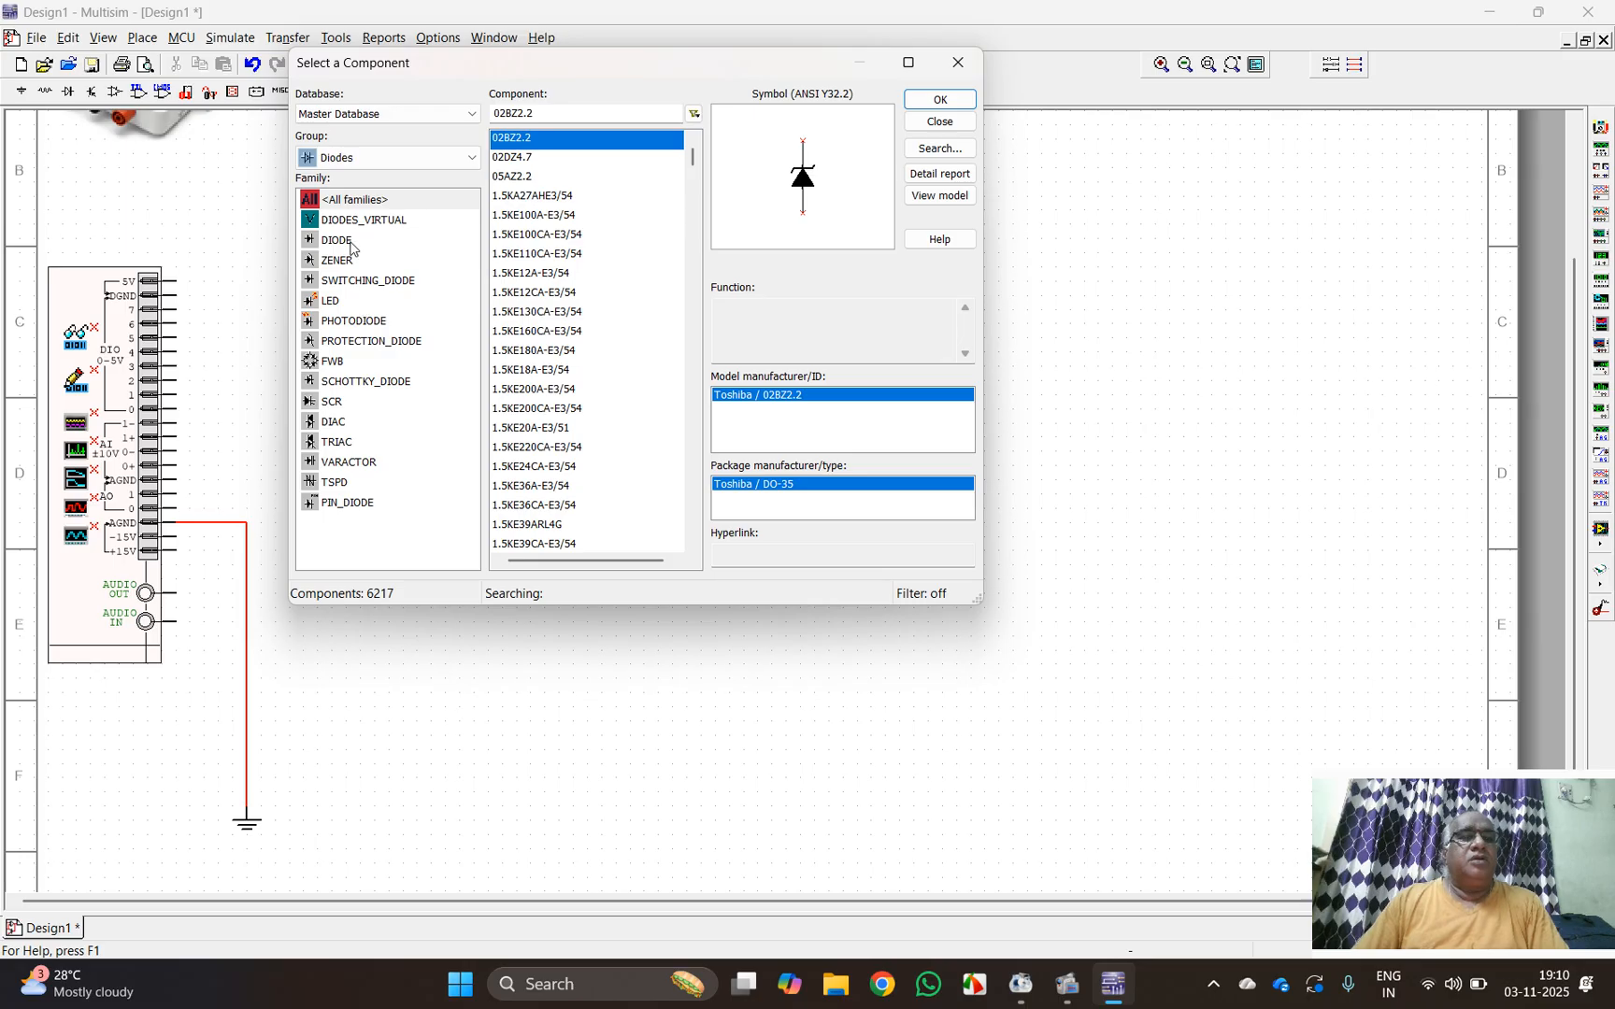
left_click(367, 240)
left_click_drag(546, 113, 500, 113)
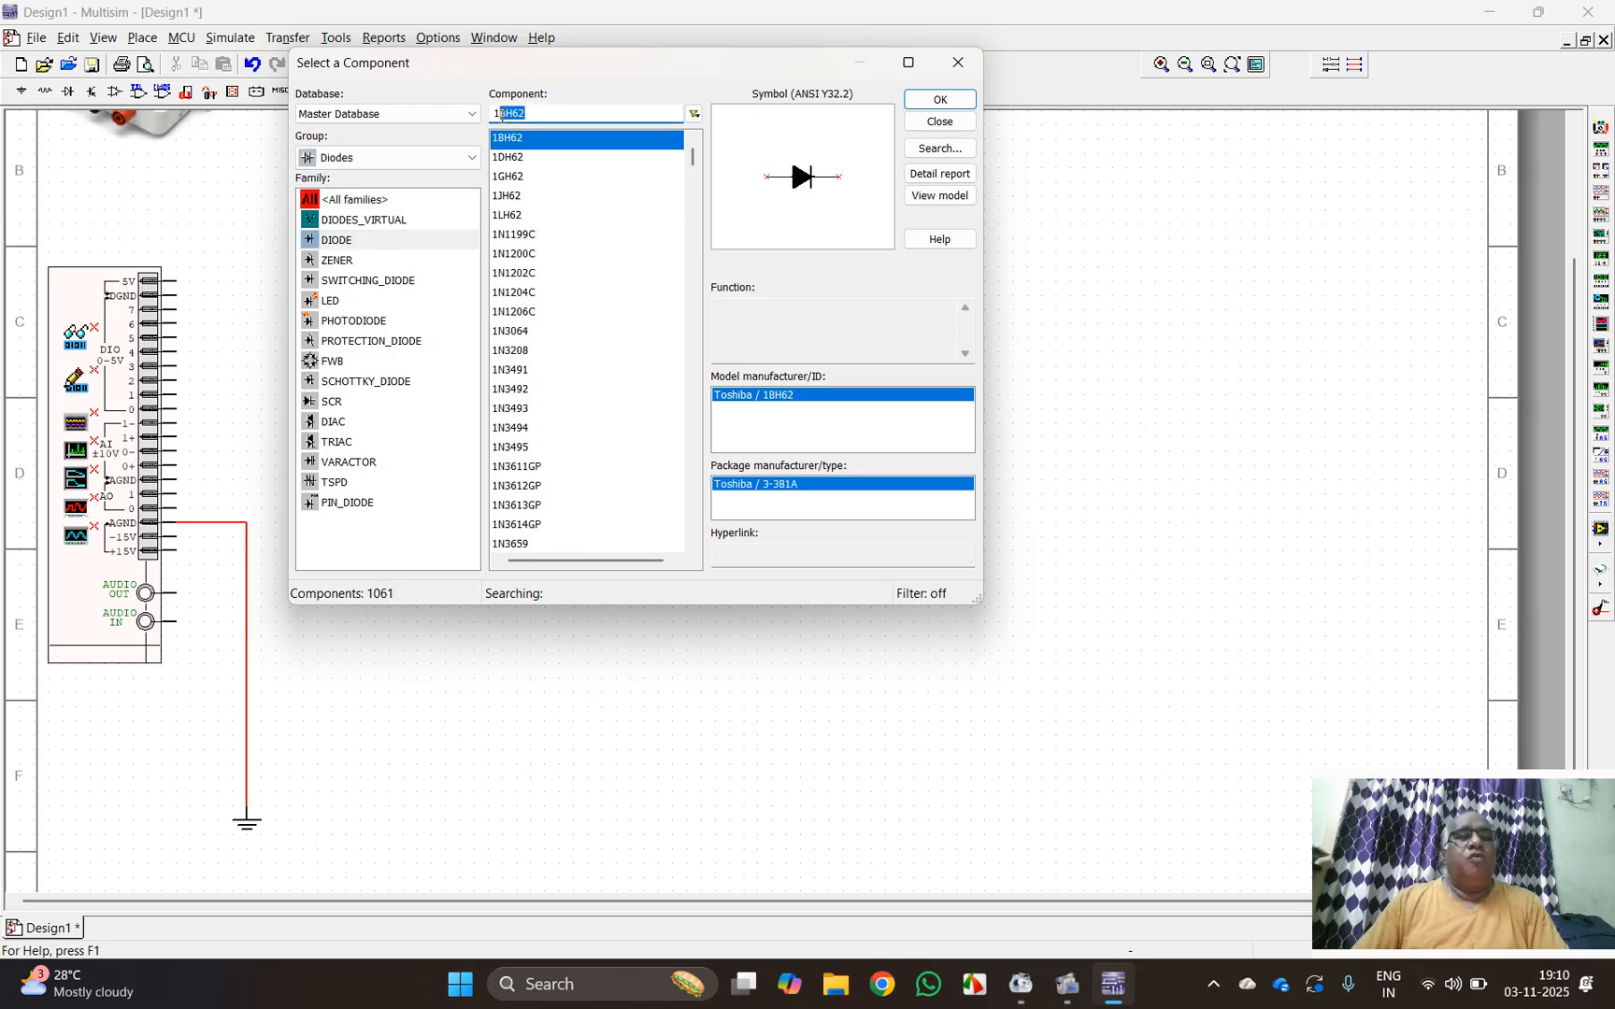
type("n")
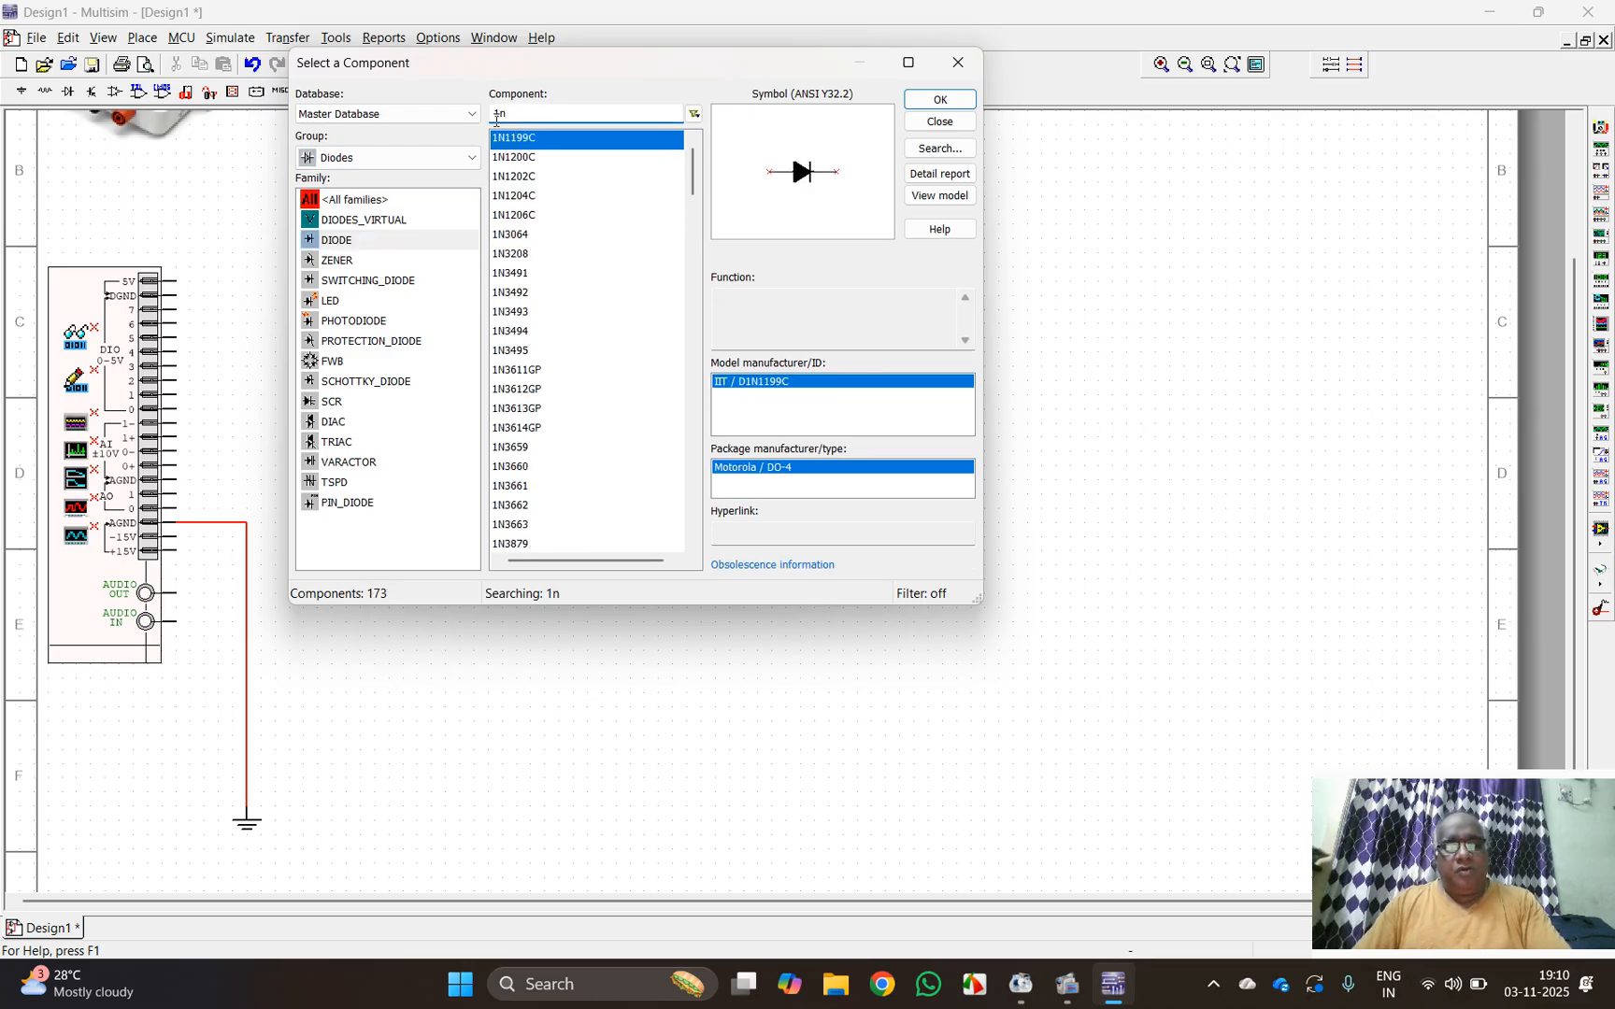
type("400")
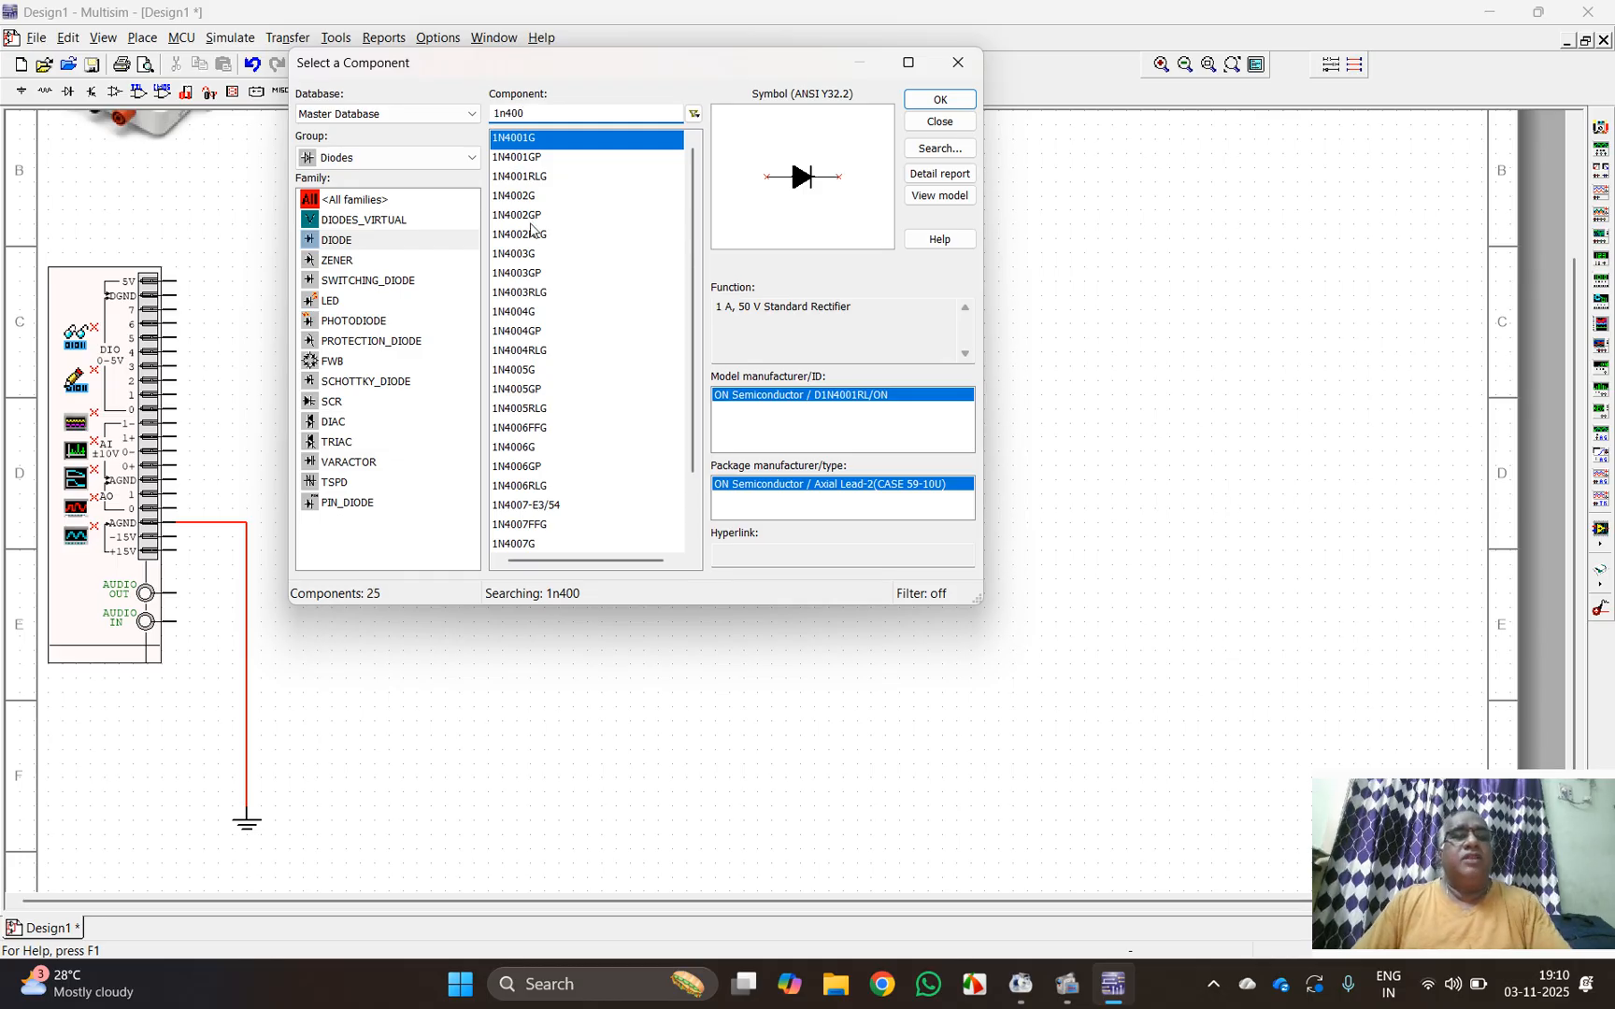
type("7")
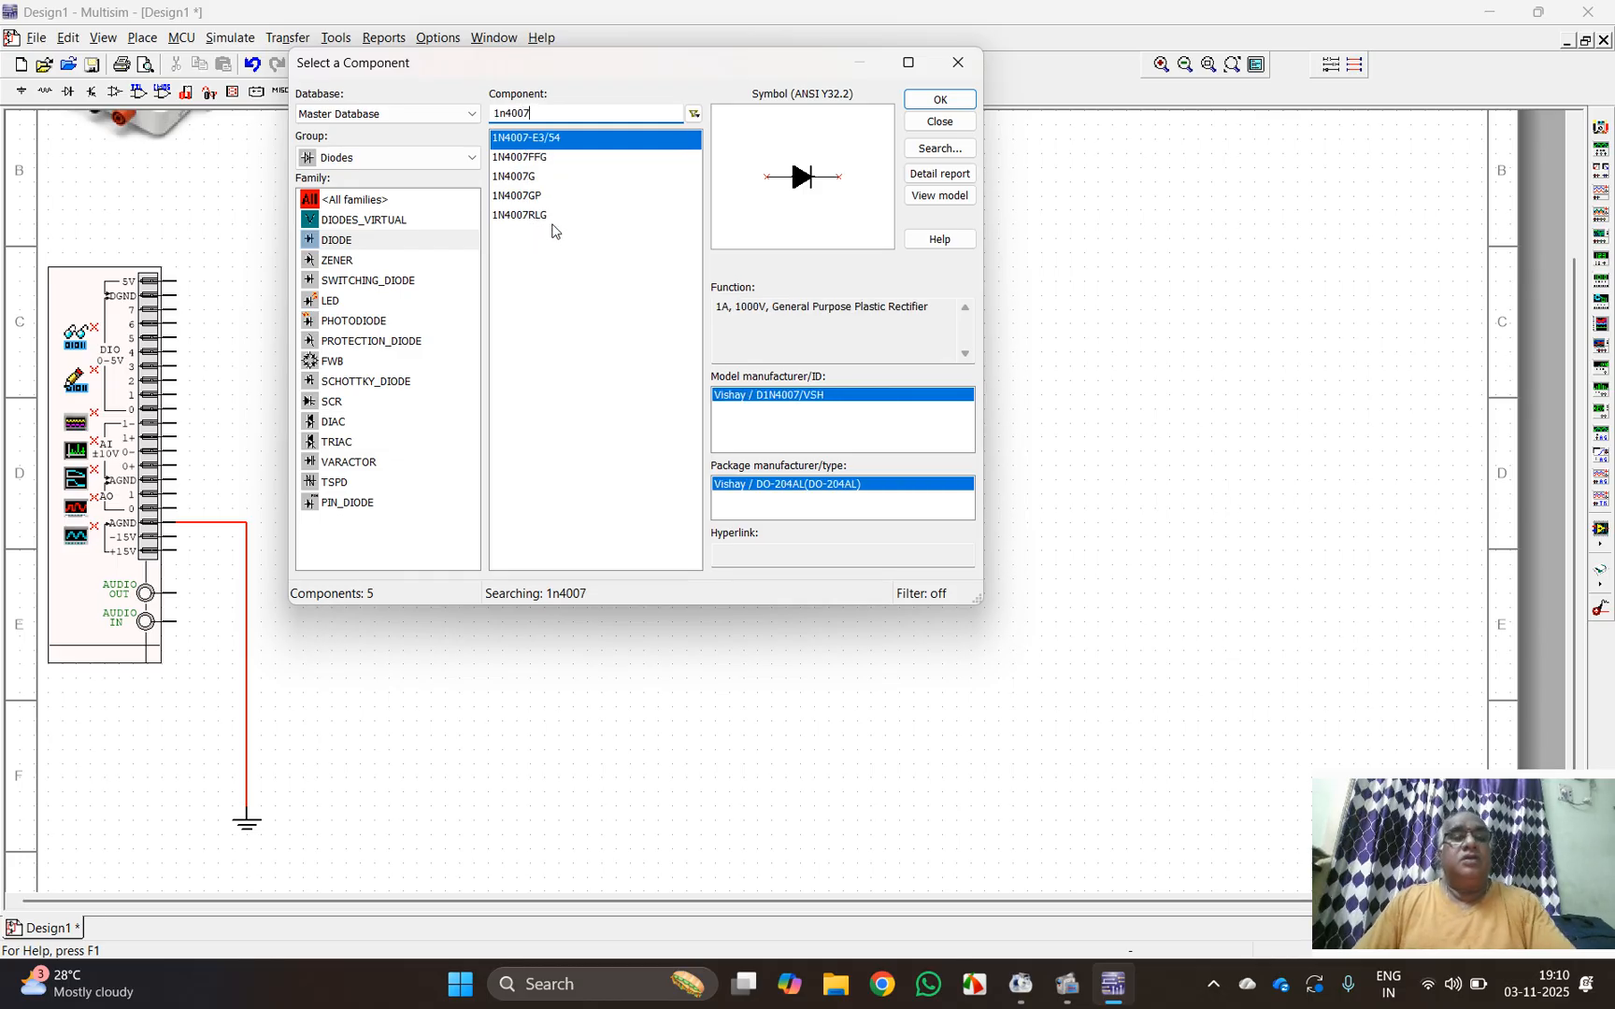
left_click(531, 177)
left_click(940, 99)
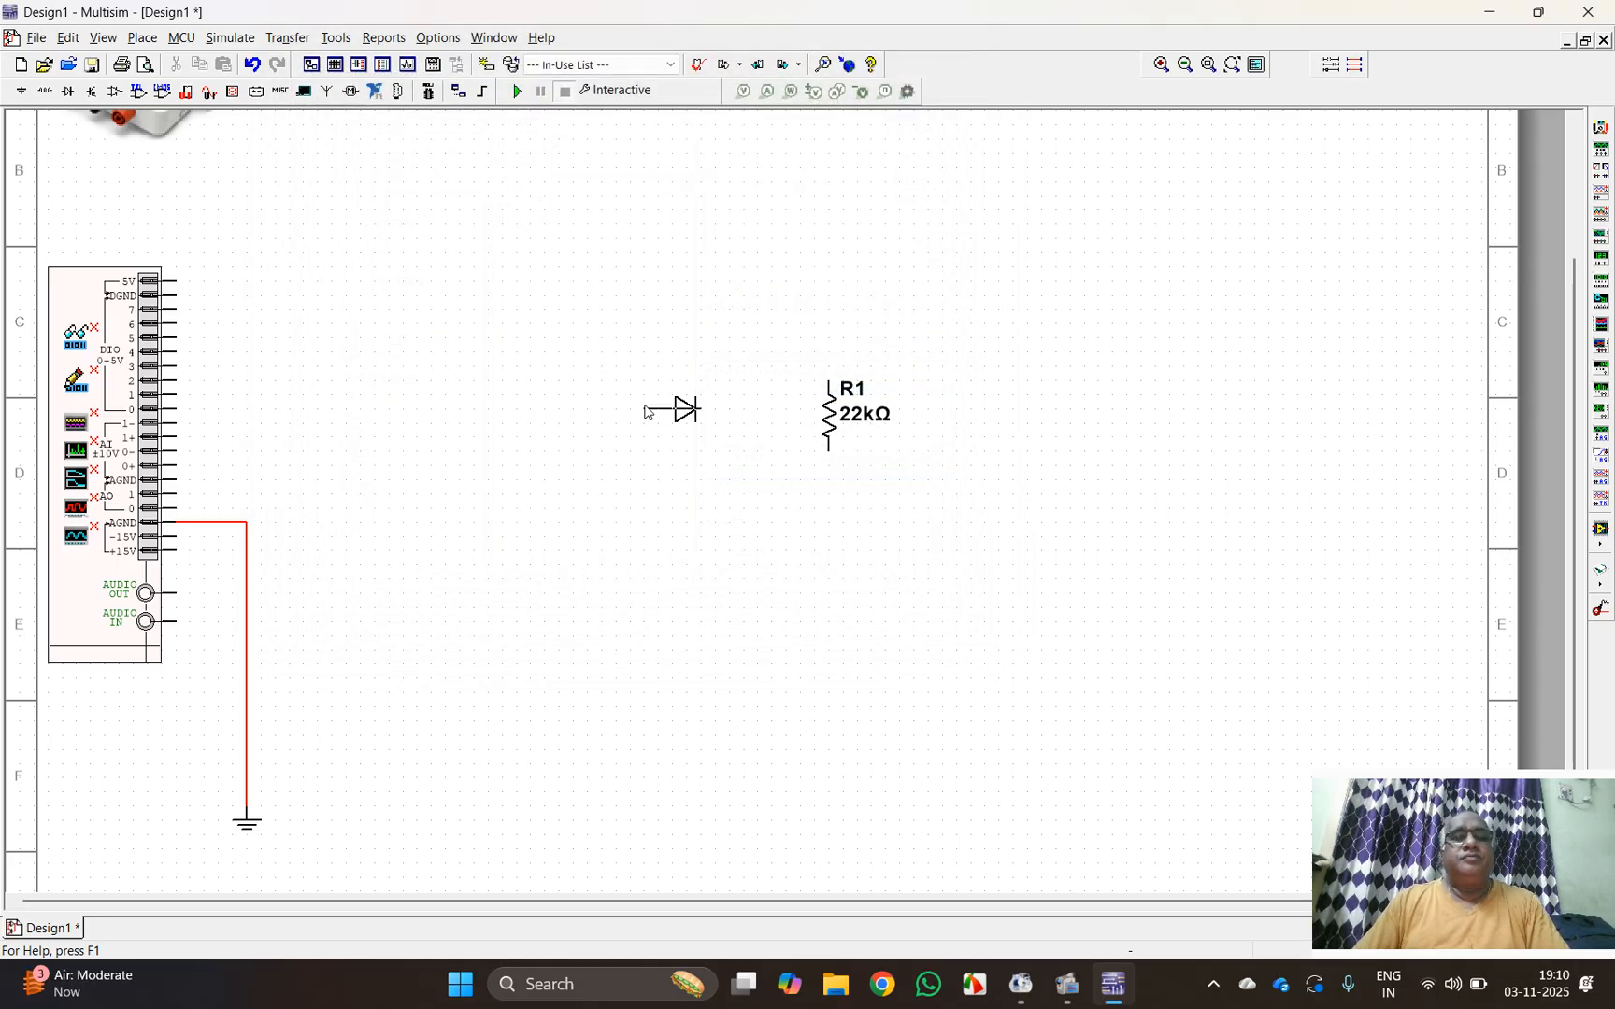
key("Escape")
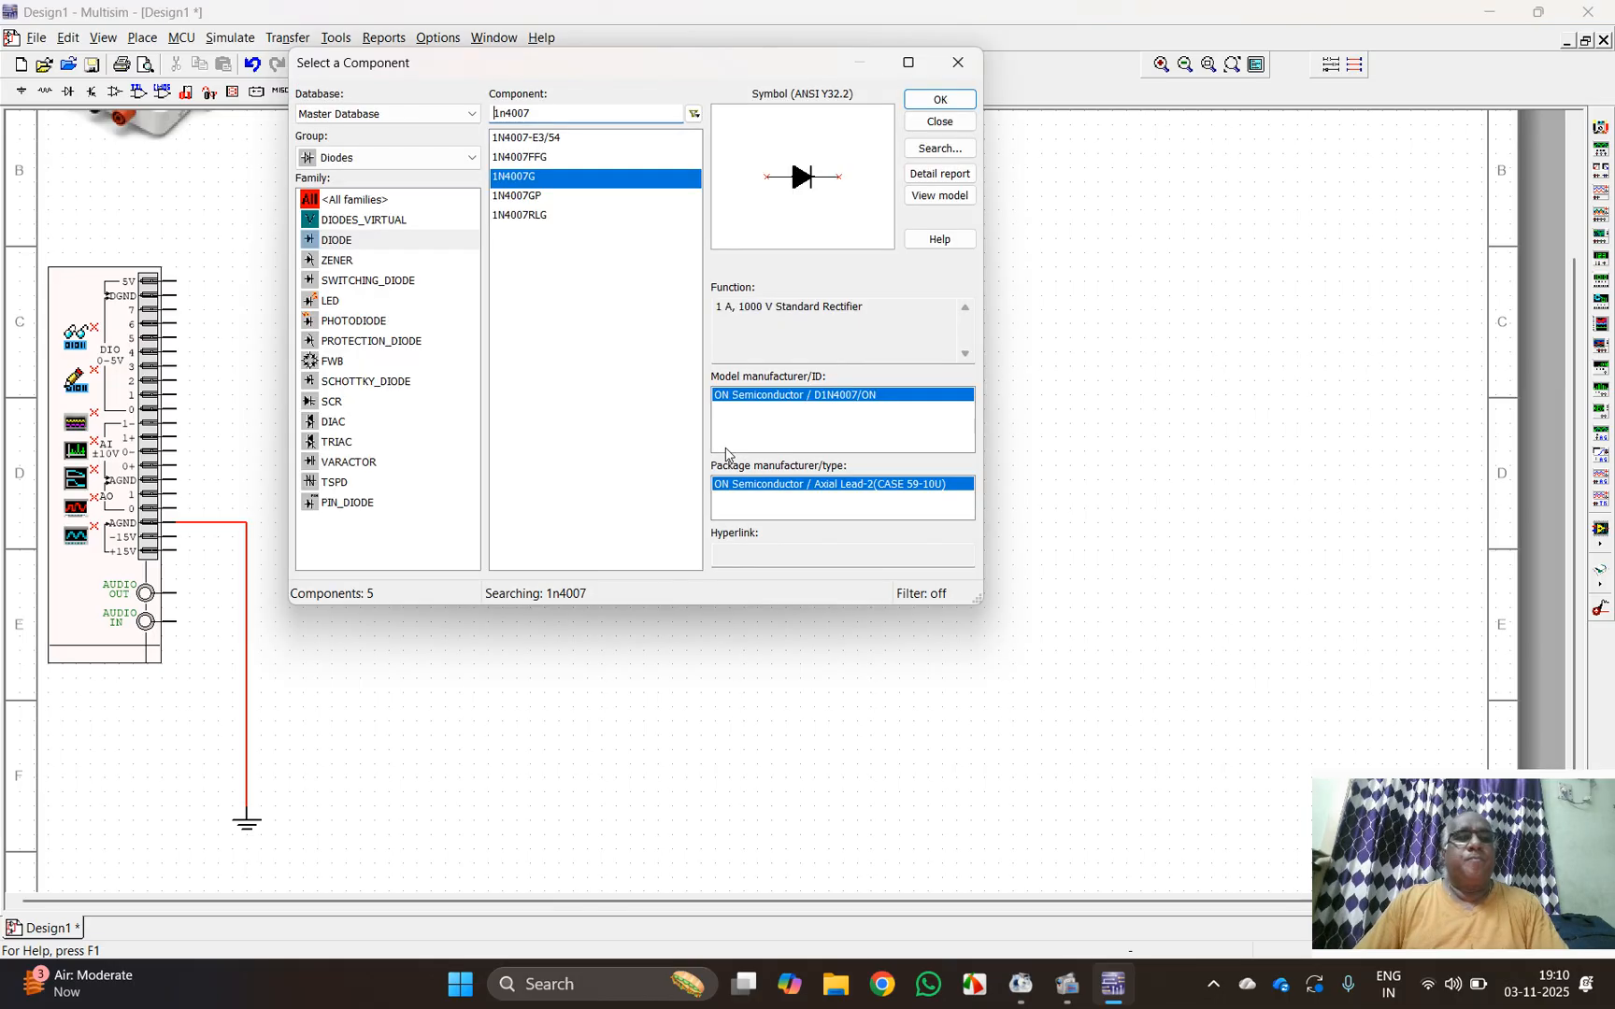
left_click(951, 122)
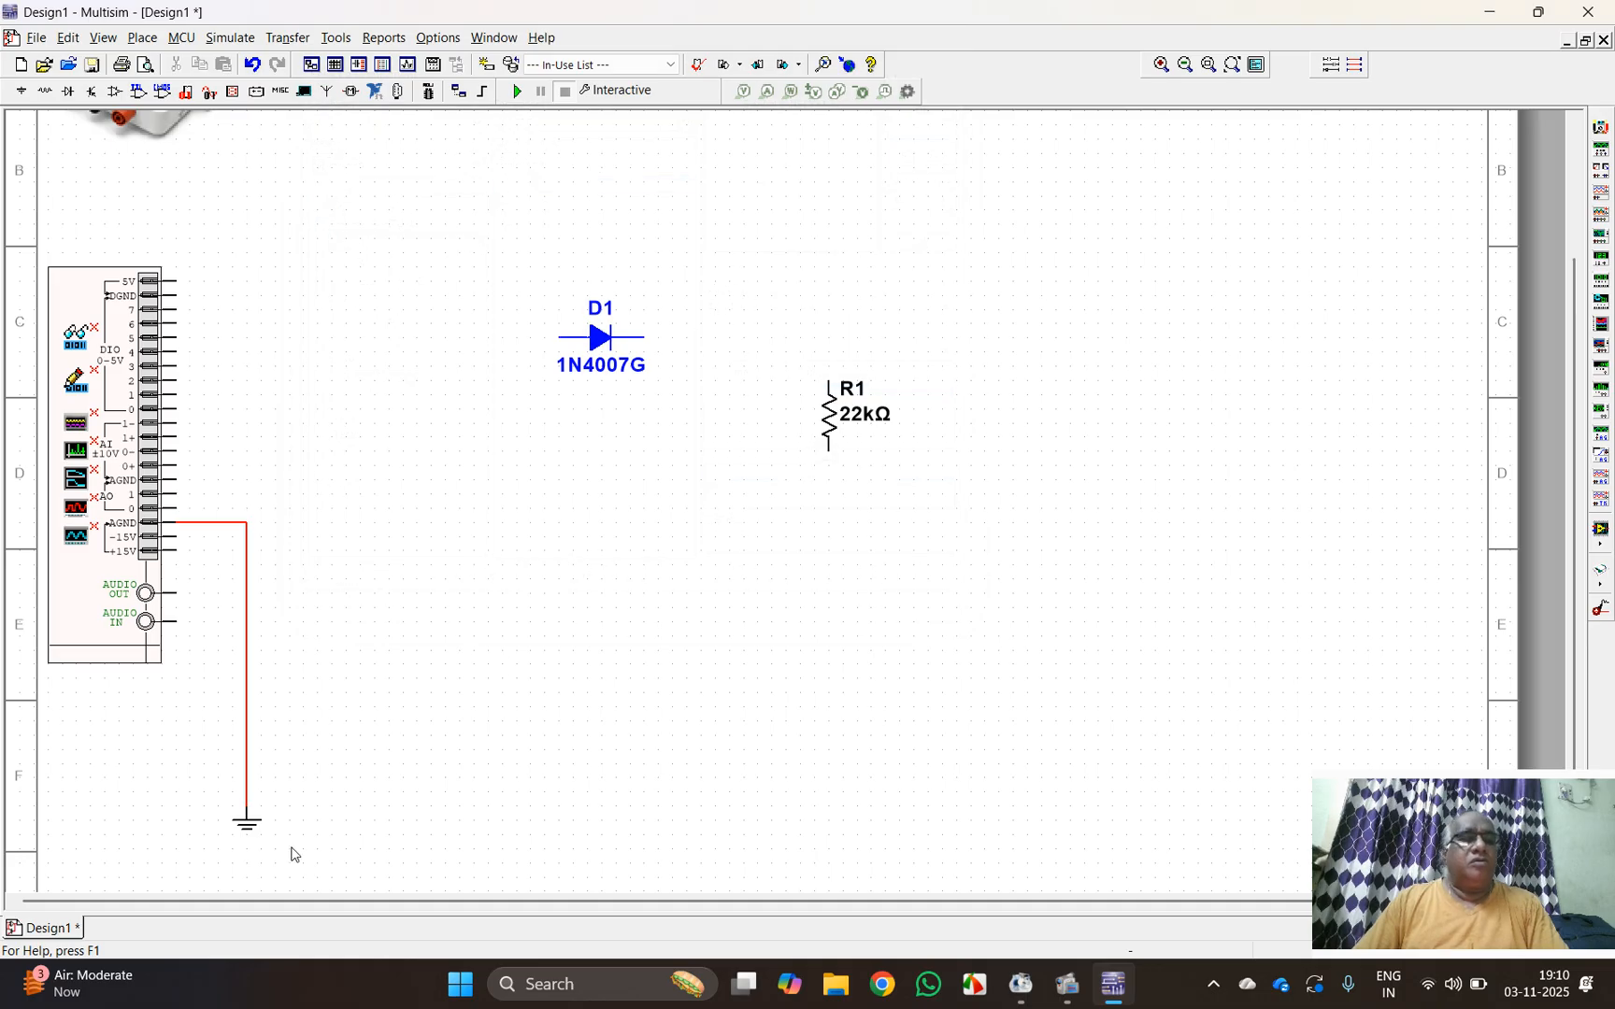
Step: Move the ground symbol up close to the myDAQ AGND terminal and wire analog output AO 0 to the diode's anode
left_click(245, 826)
left_click_drag(233, 678, 249, 577)
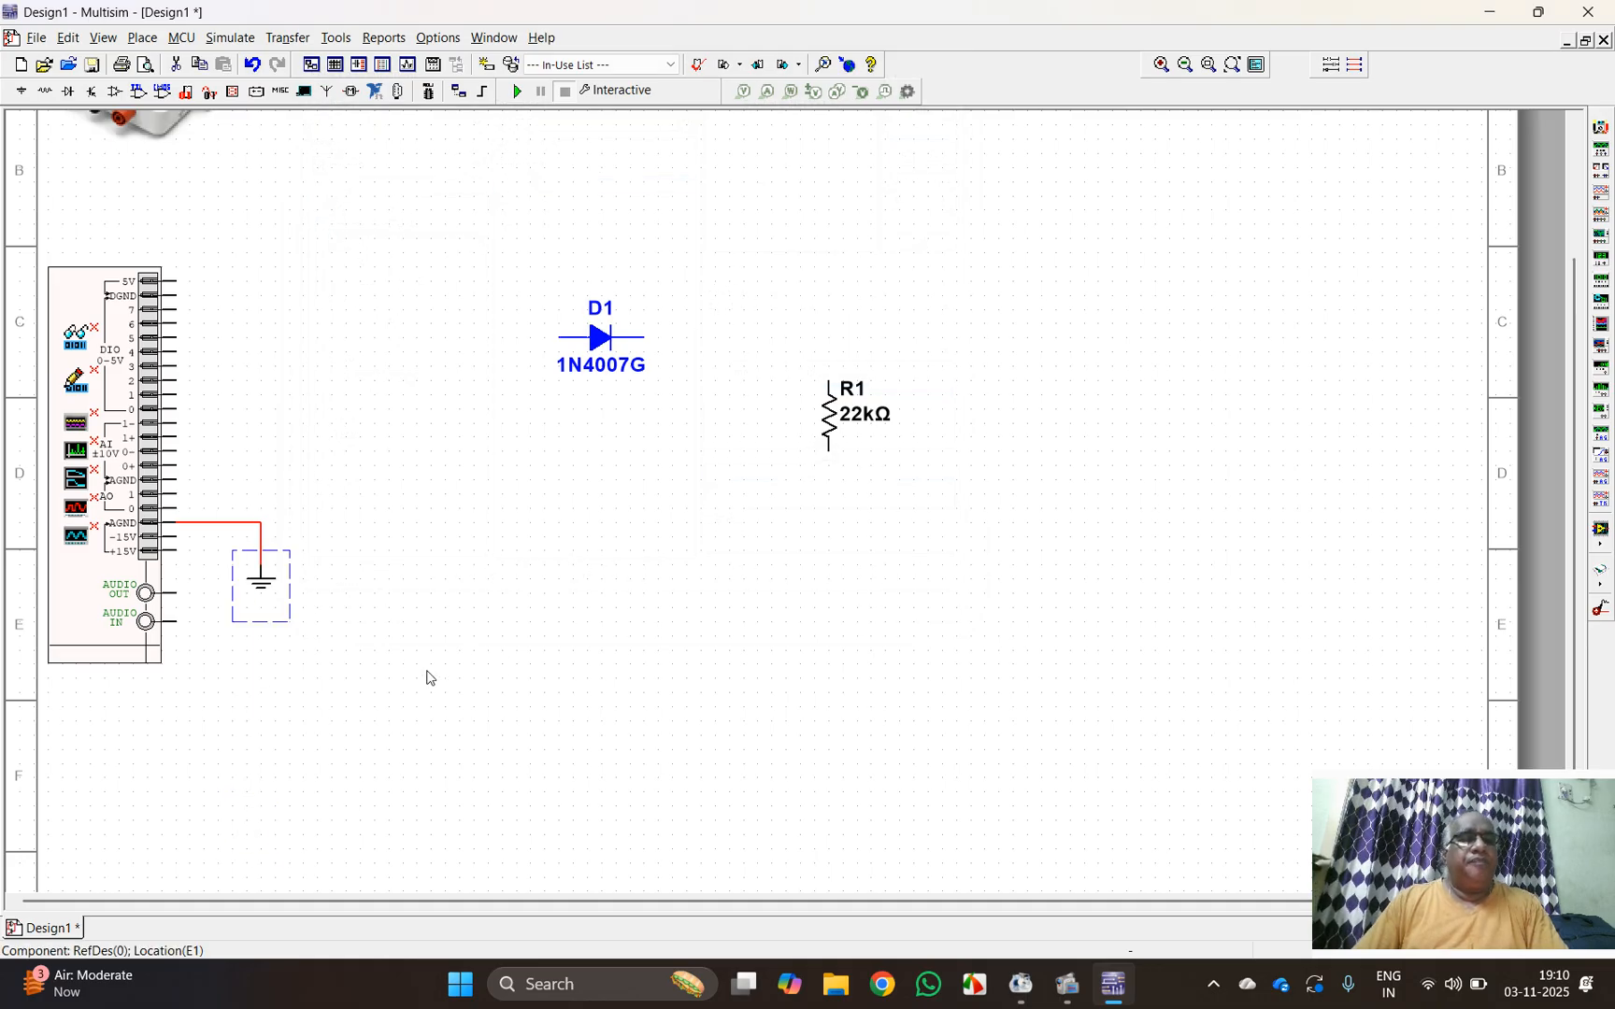
left_click(173, 508)
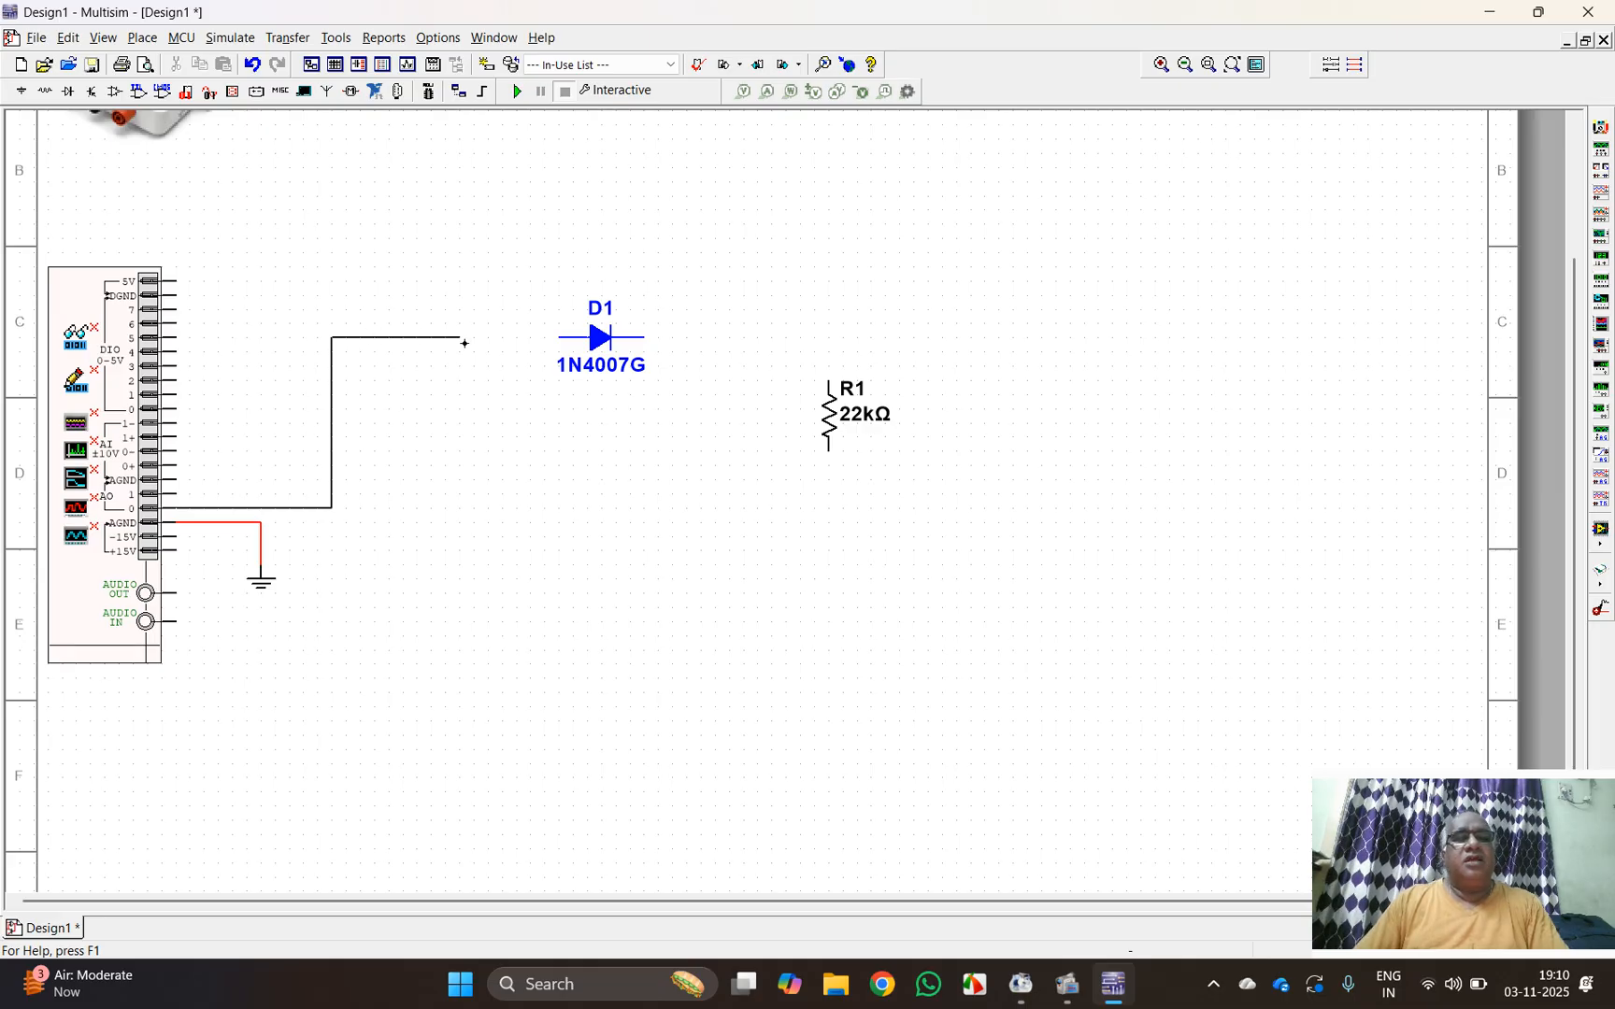
left_click(560, 337)
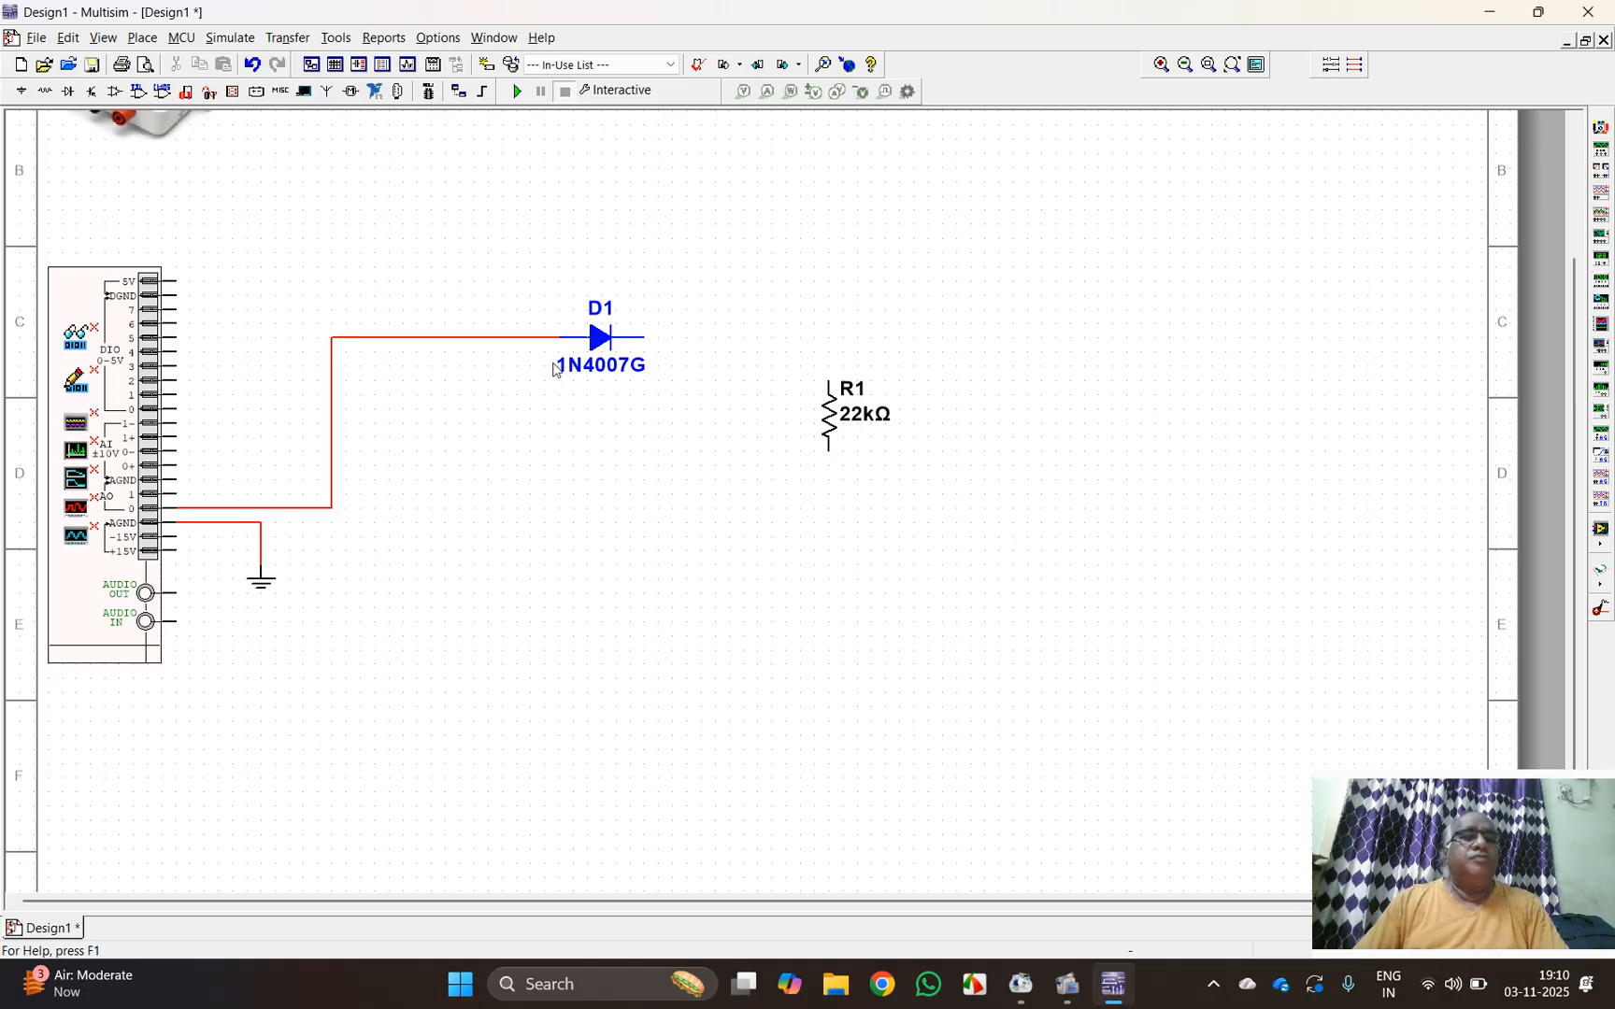
Step: Wire the diode's cathode to the upper end of resistor R1 and R1's lower end to the AGND ground wire
left_click(661, 341)
left_click(828, 383)
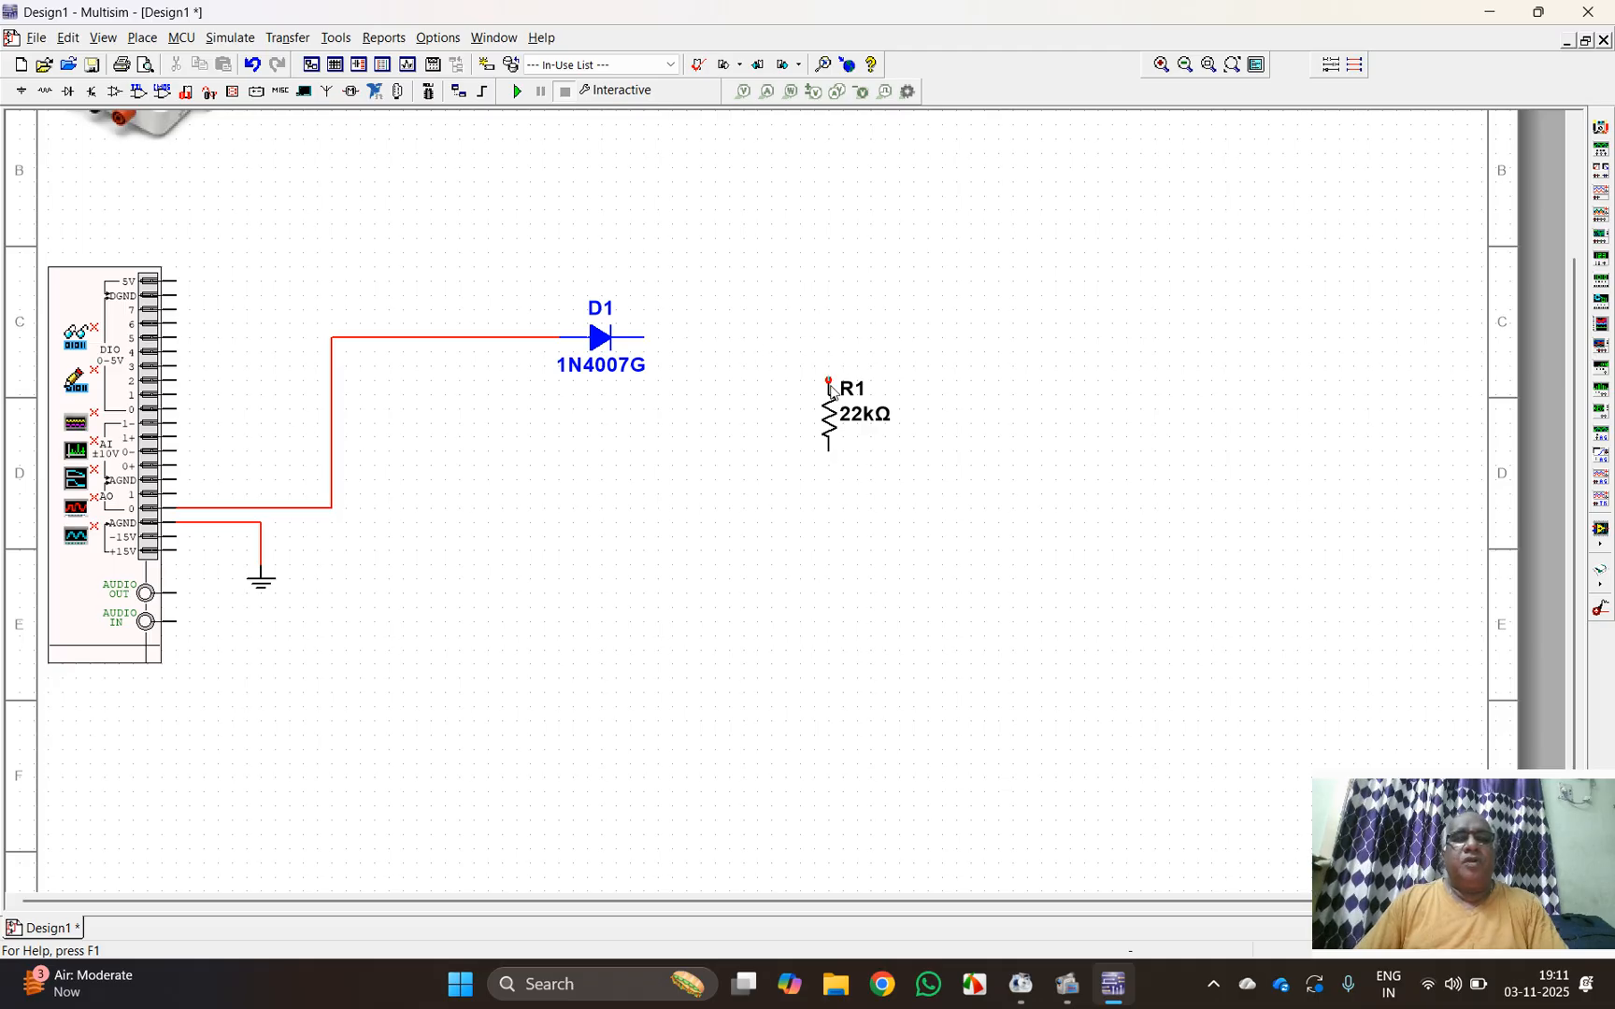
left_click(830, 451)
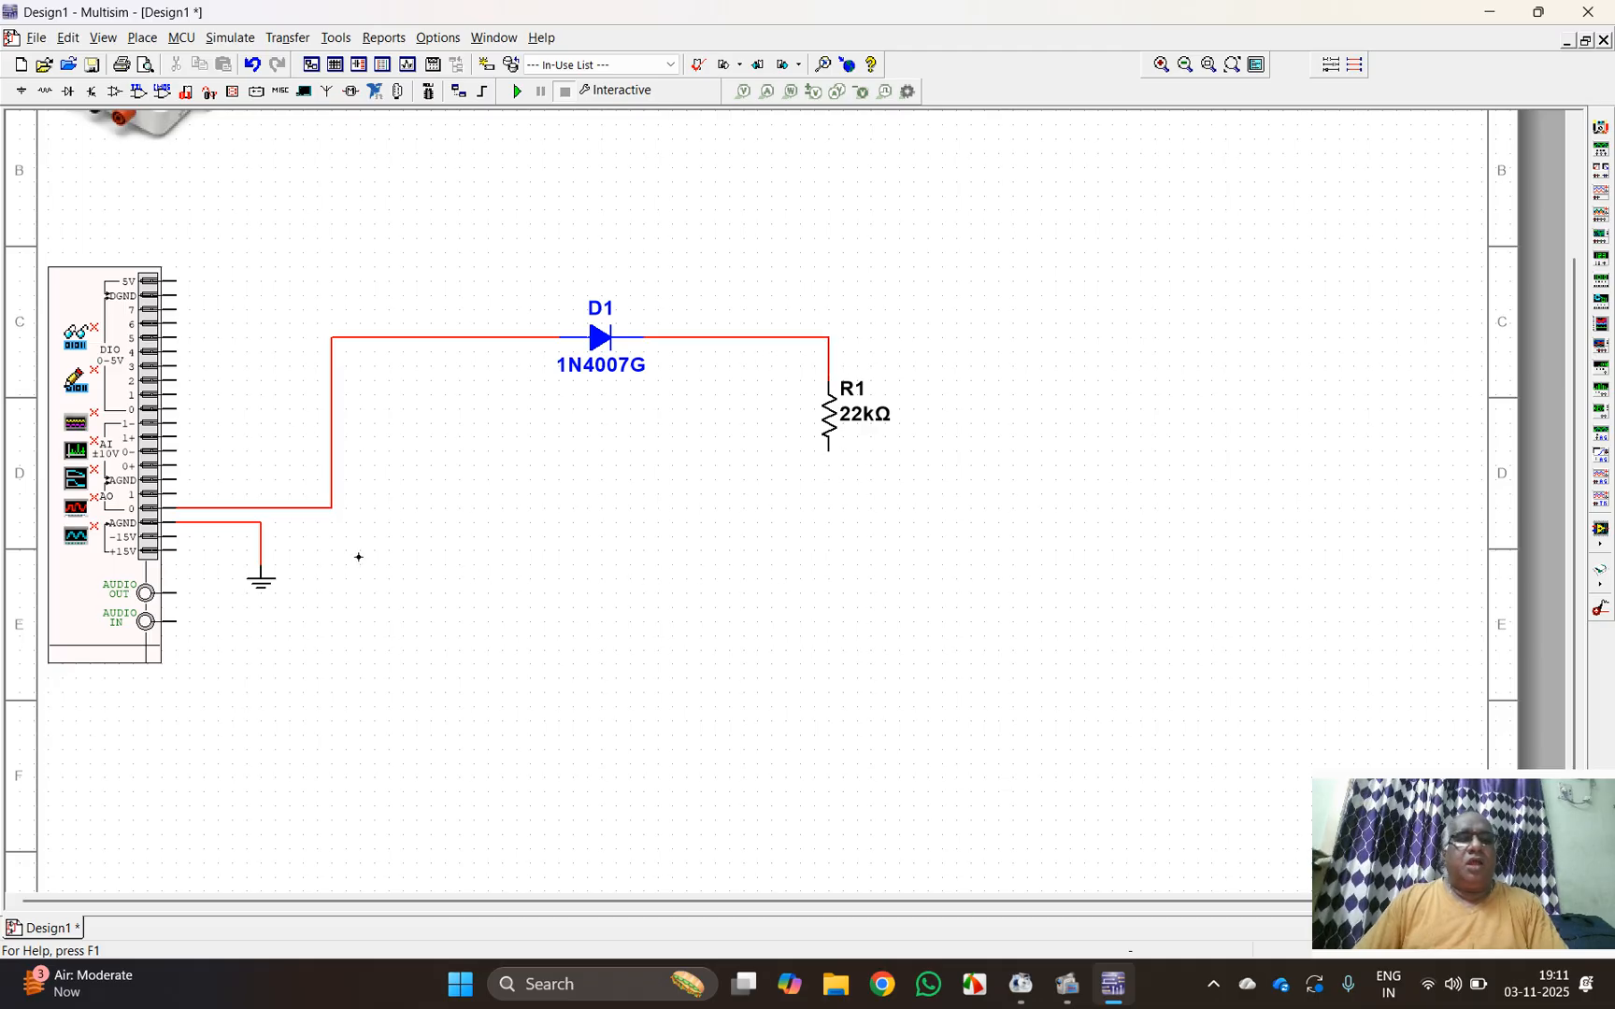
left_click(261, 523)
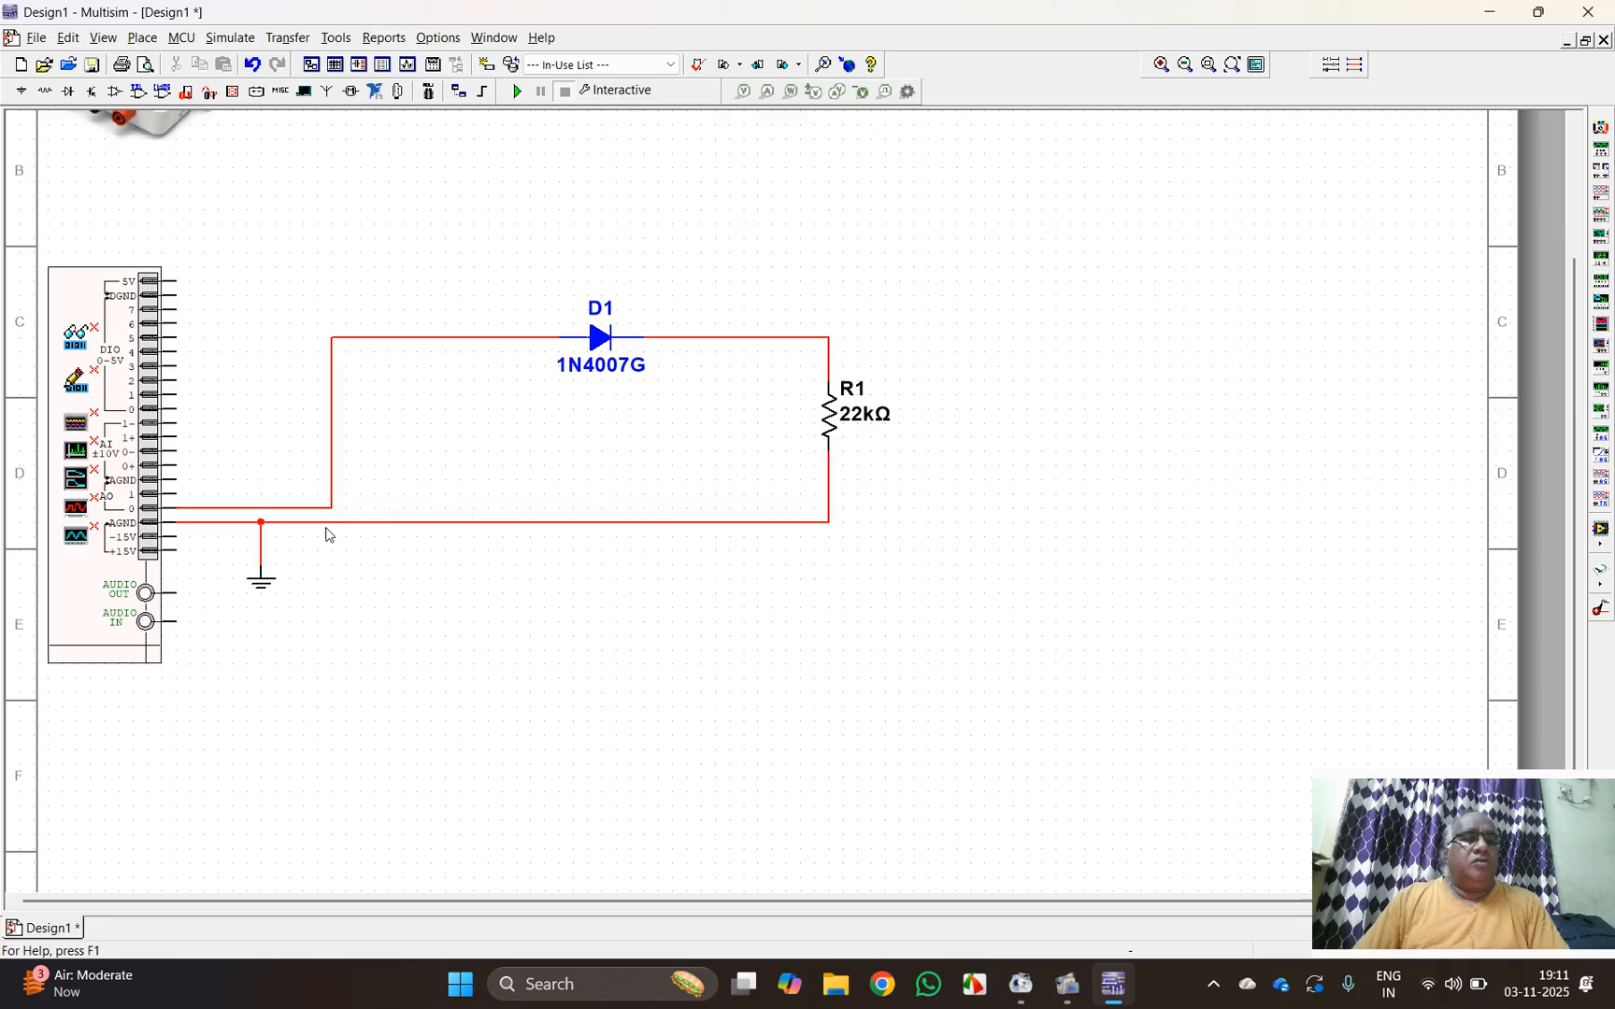
Step: Change the net color of the ground wire to black
right_click(516, 530)
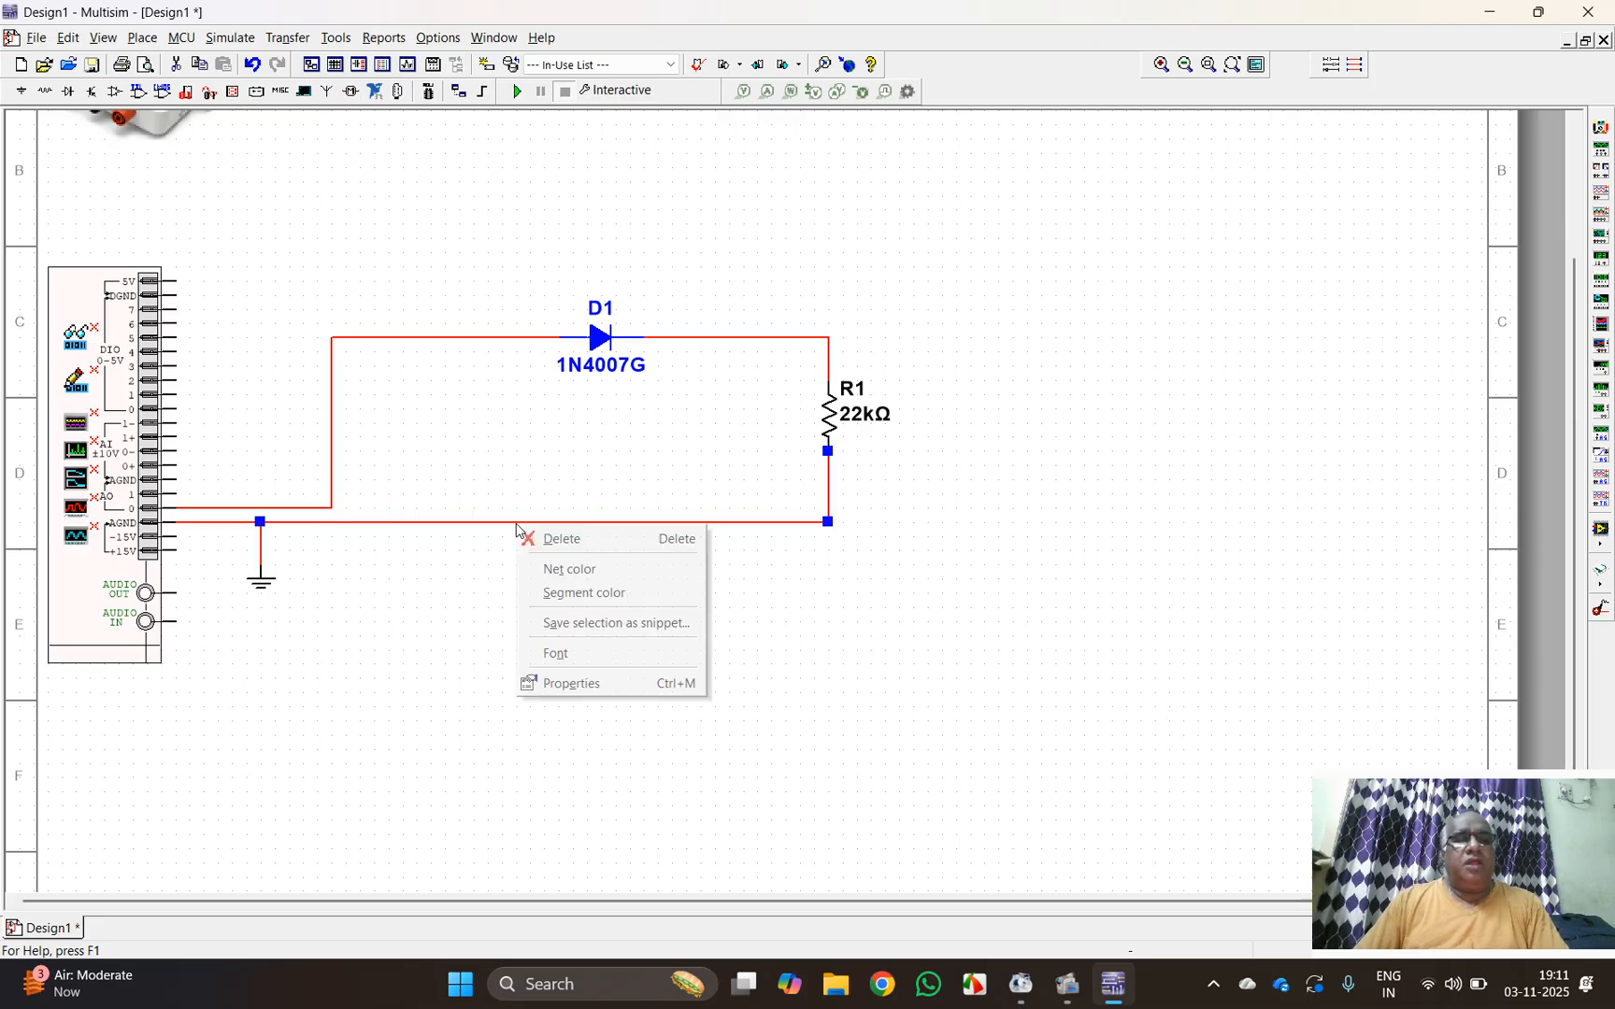
left_click(554, 567)
left_click(871, 605)
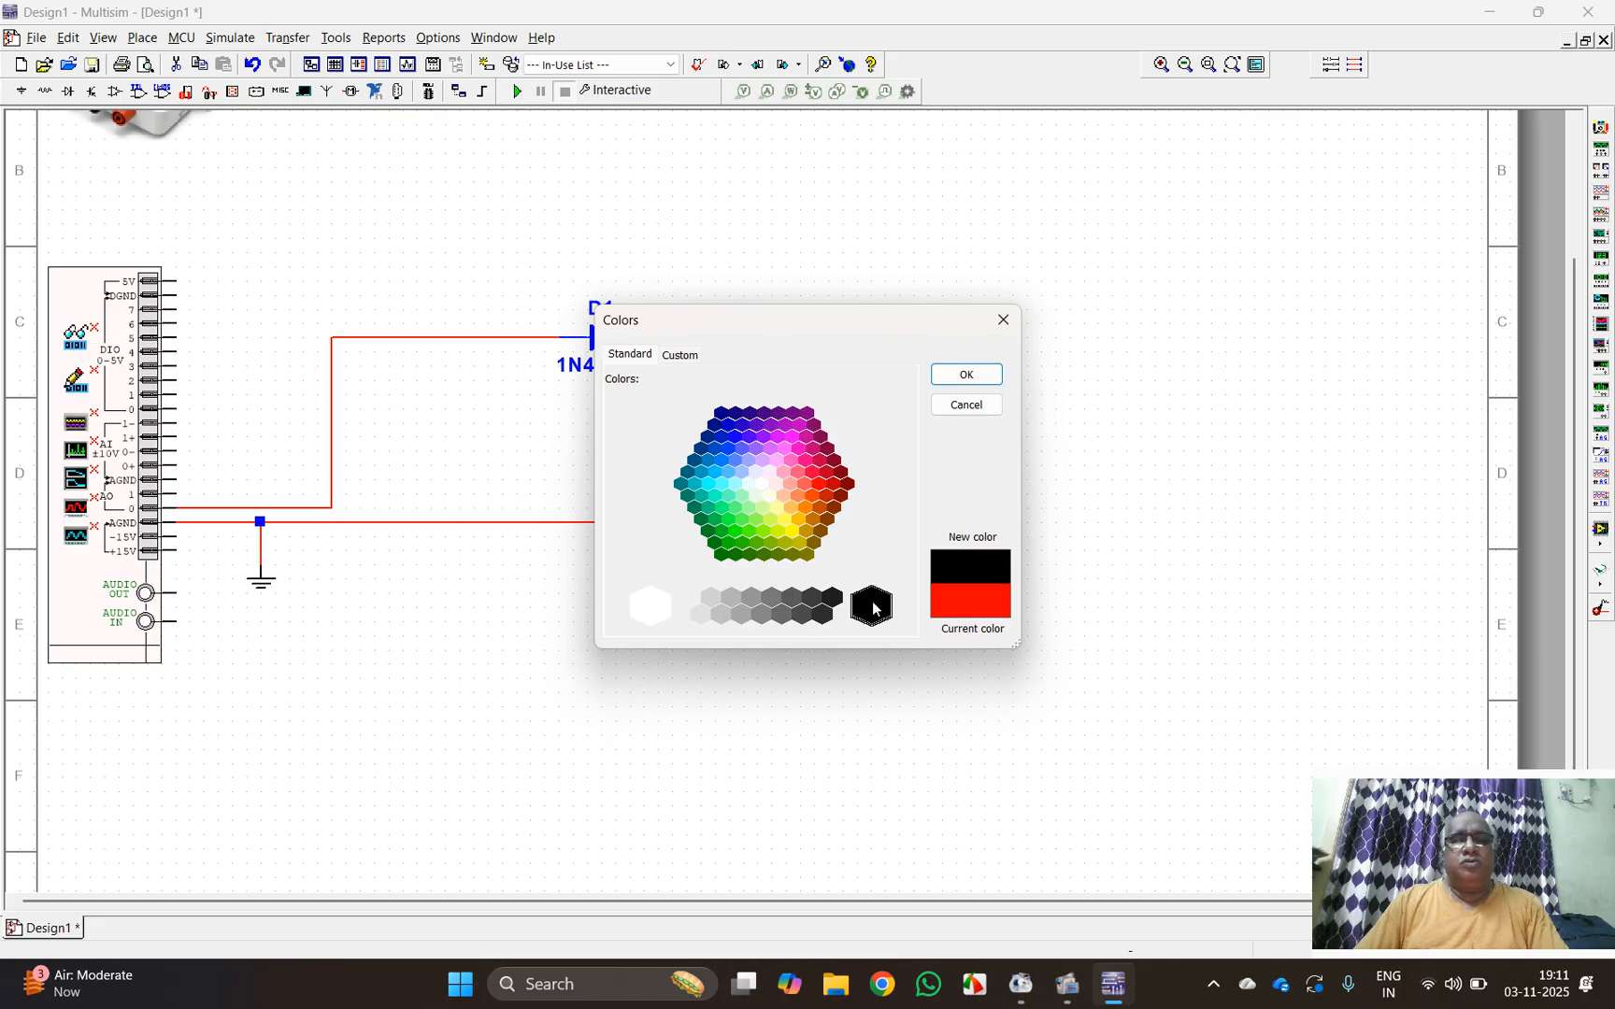
left_click(966, 375)
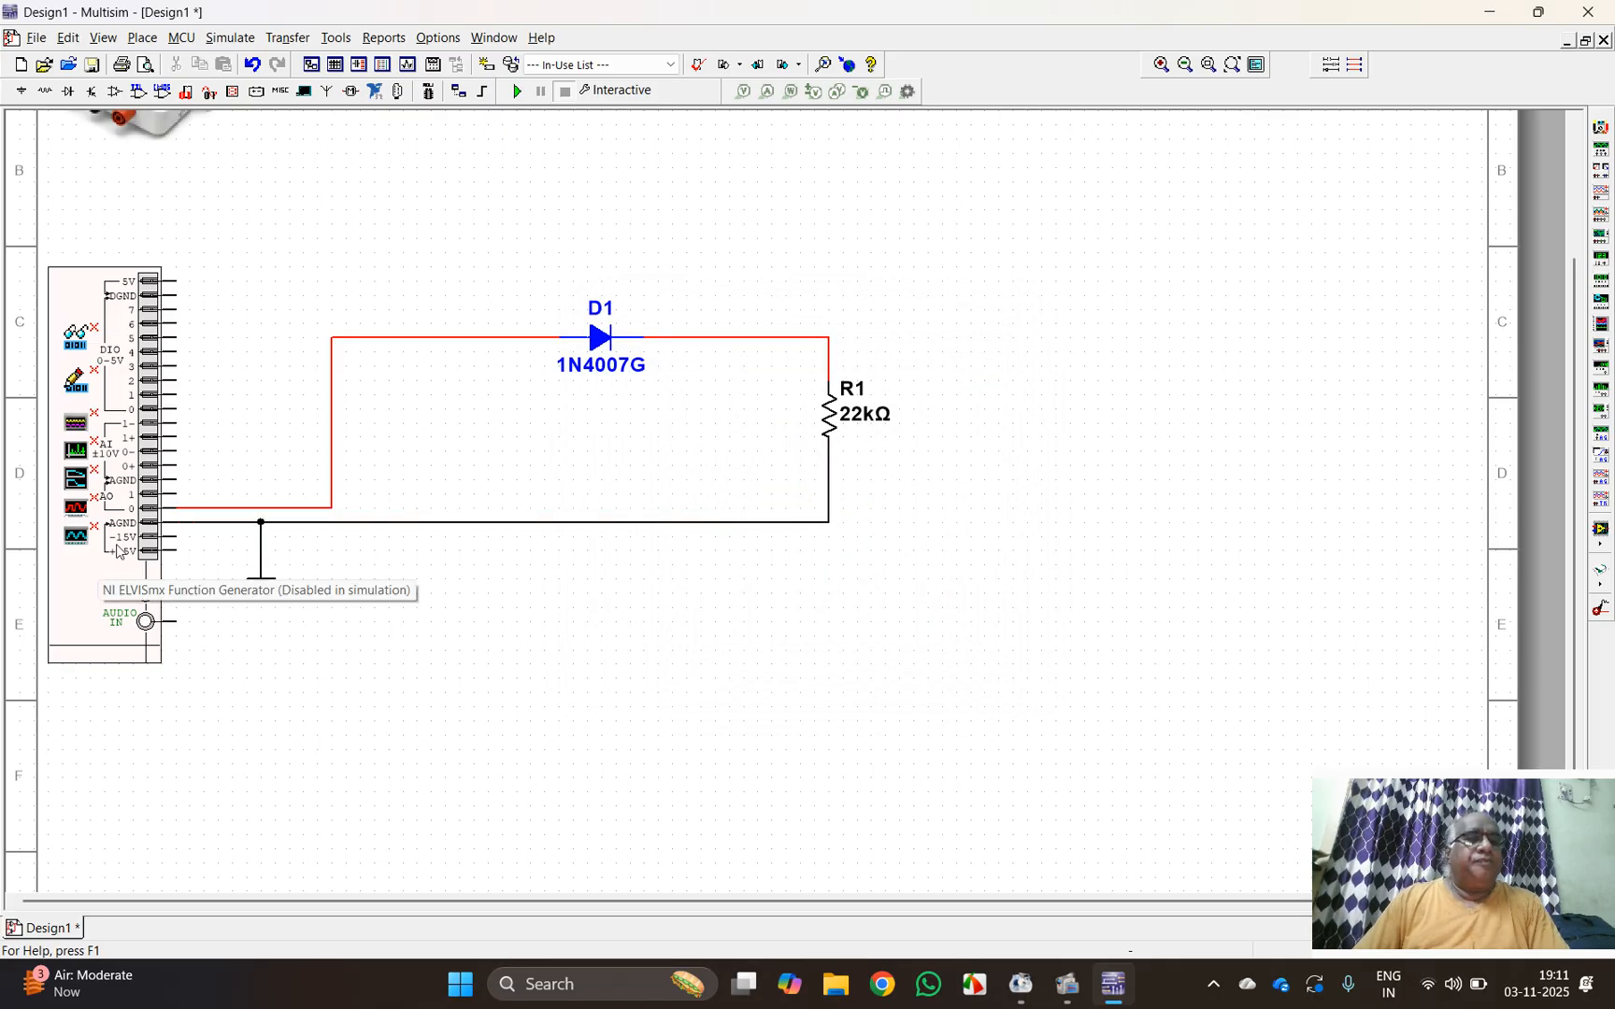
Step: Wire analog input AI 0+ to the diode's anode wire and AI 1+ to the junction of the diode's cathode and R1
left_click(171, 464)
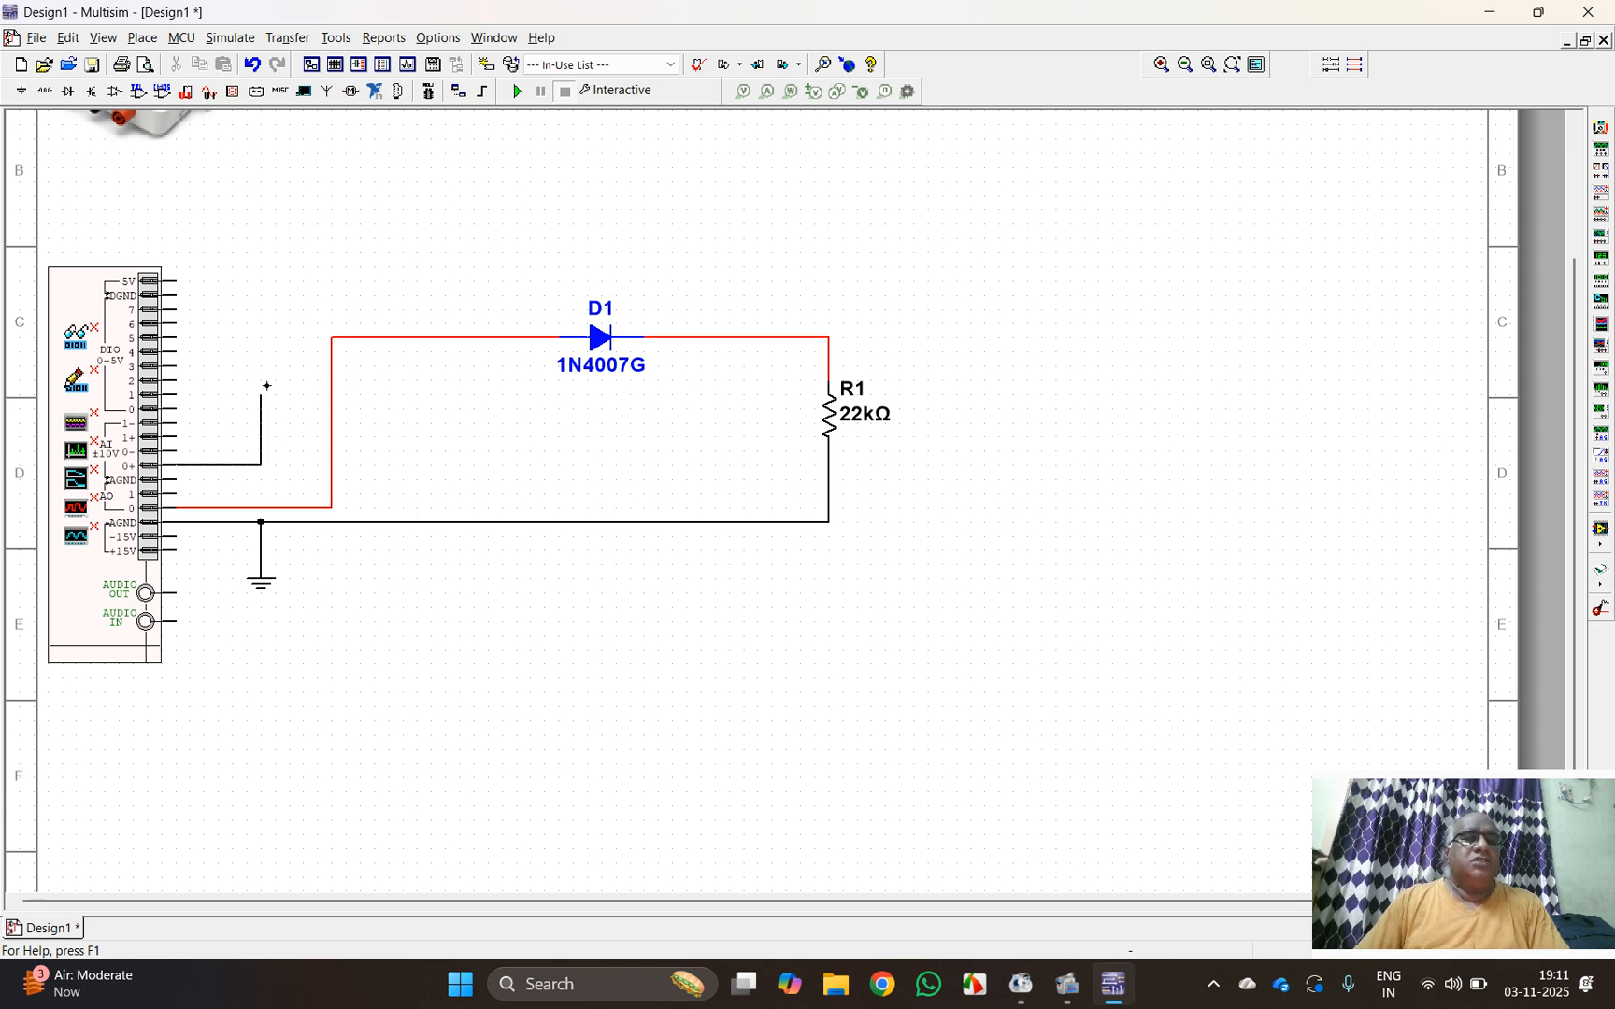
left_click(332, 337)
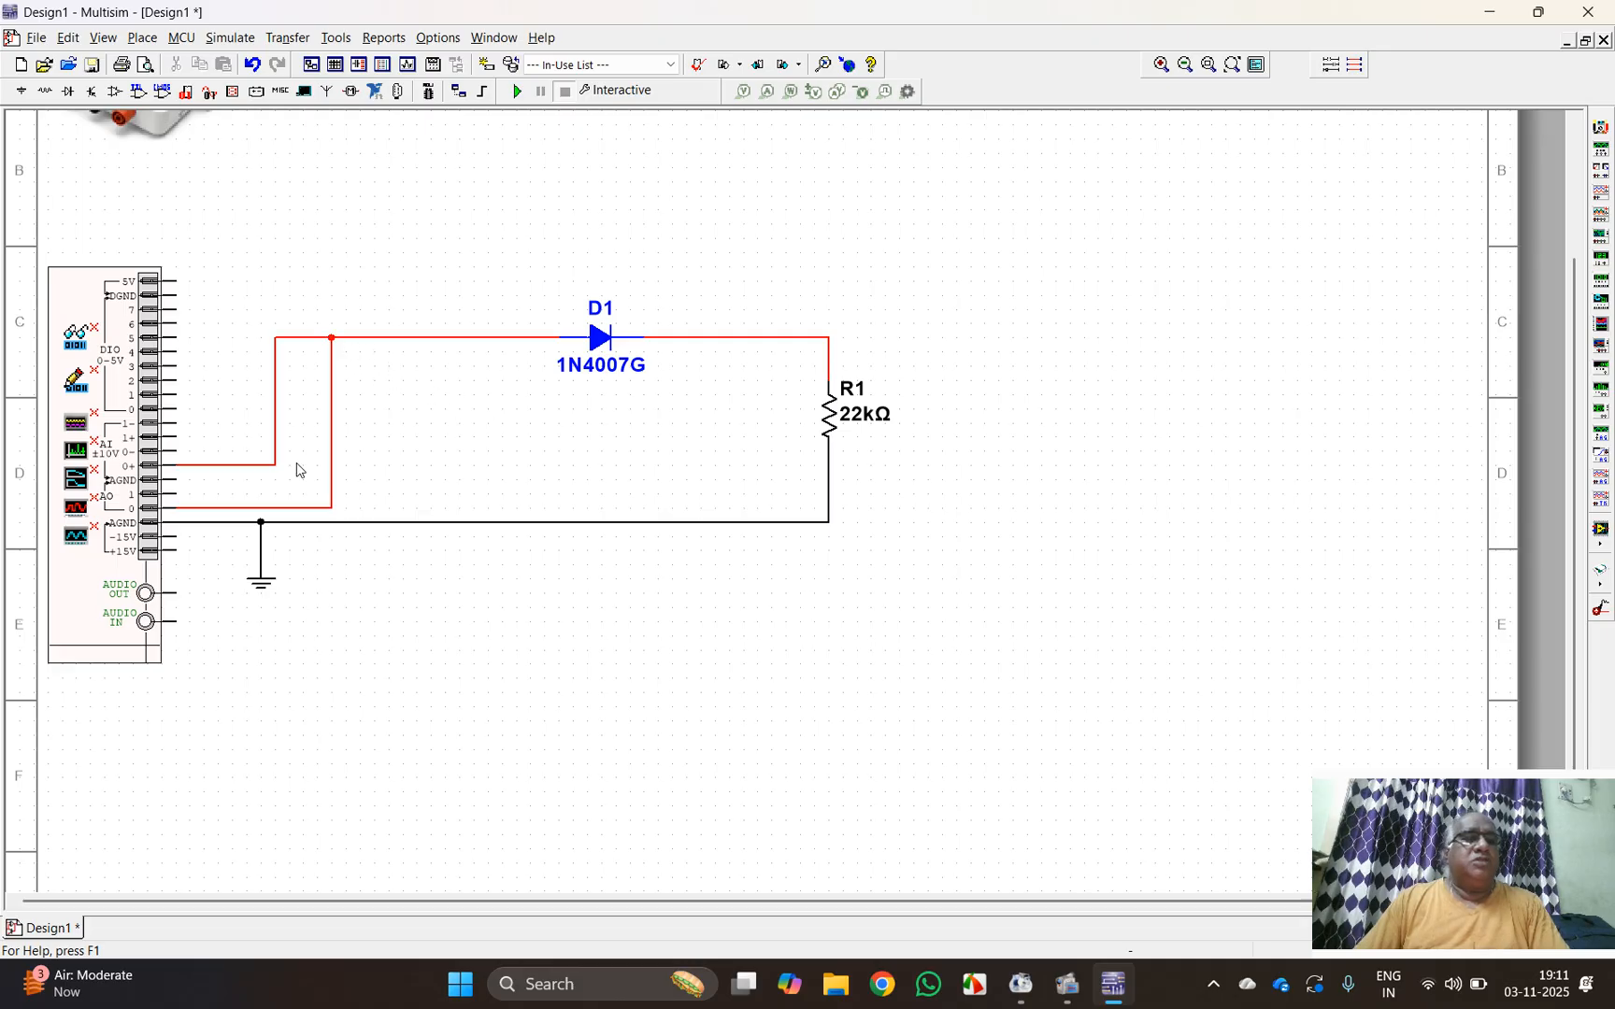
left_click(182, 437)
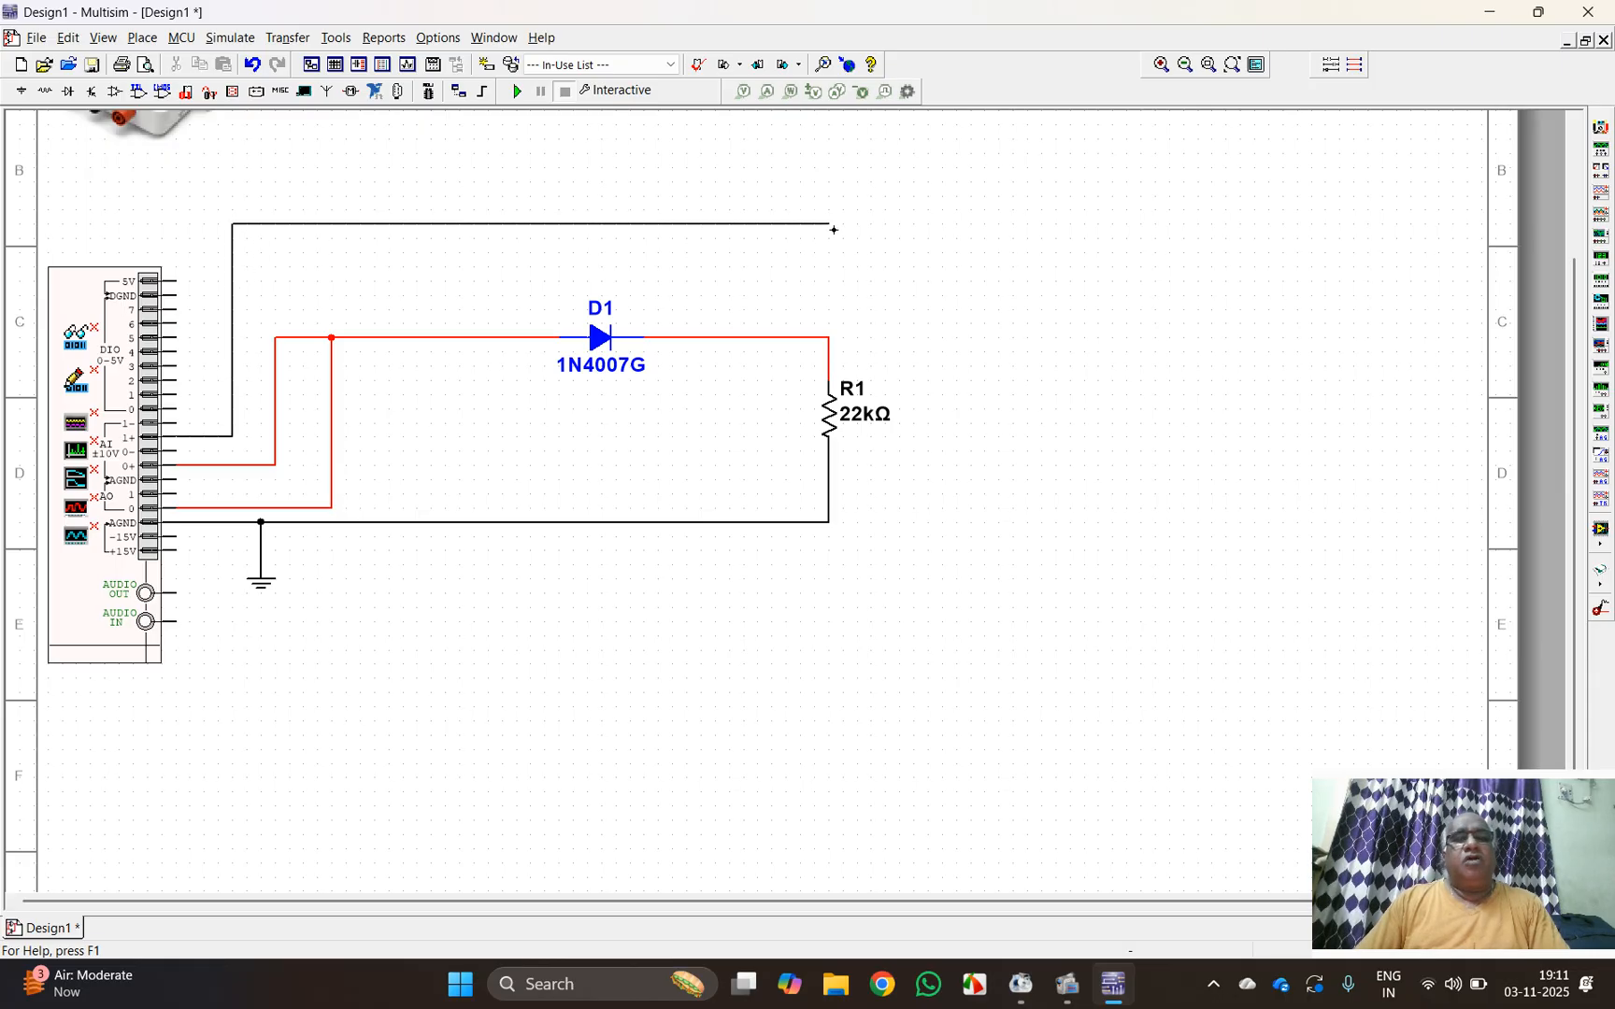
left_click(829, 337)
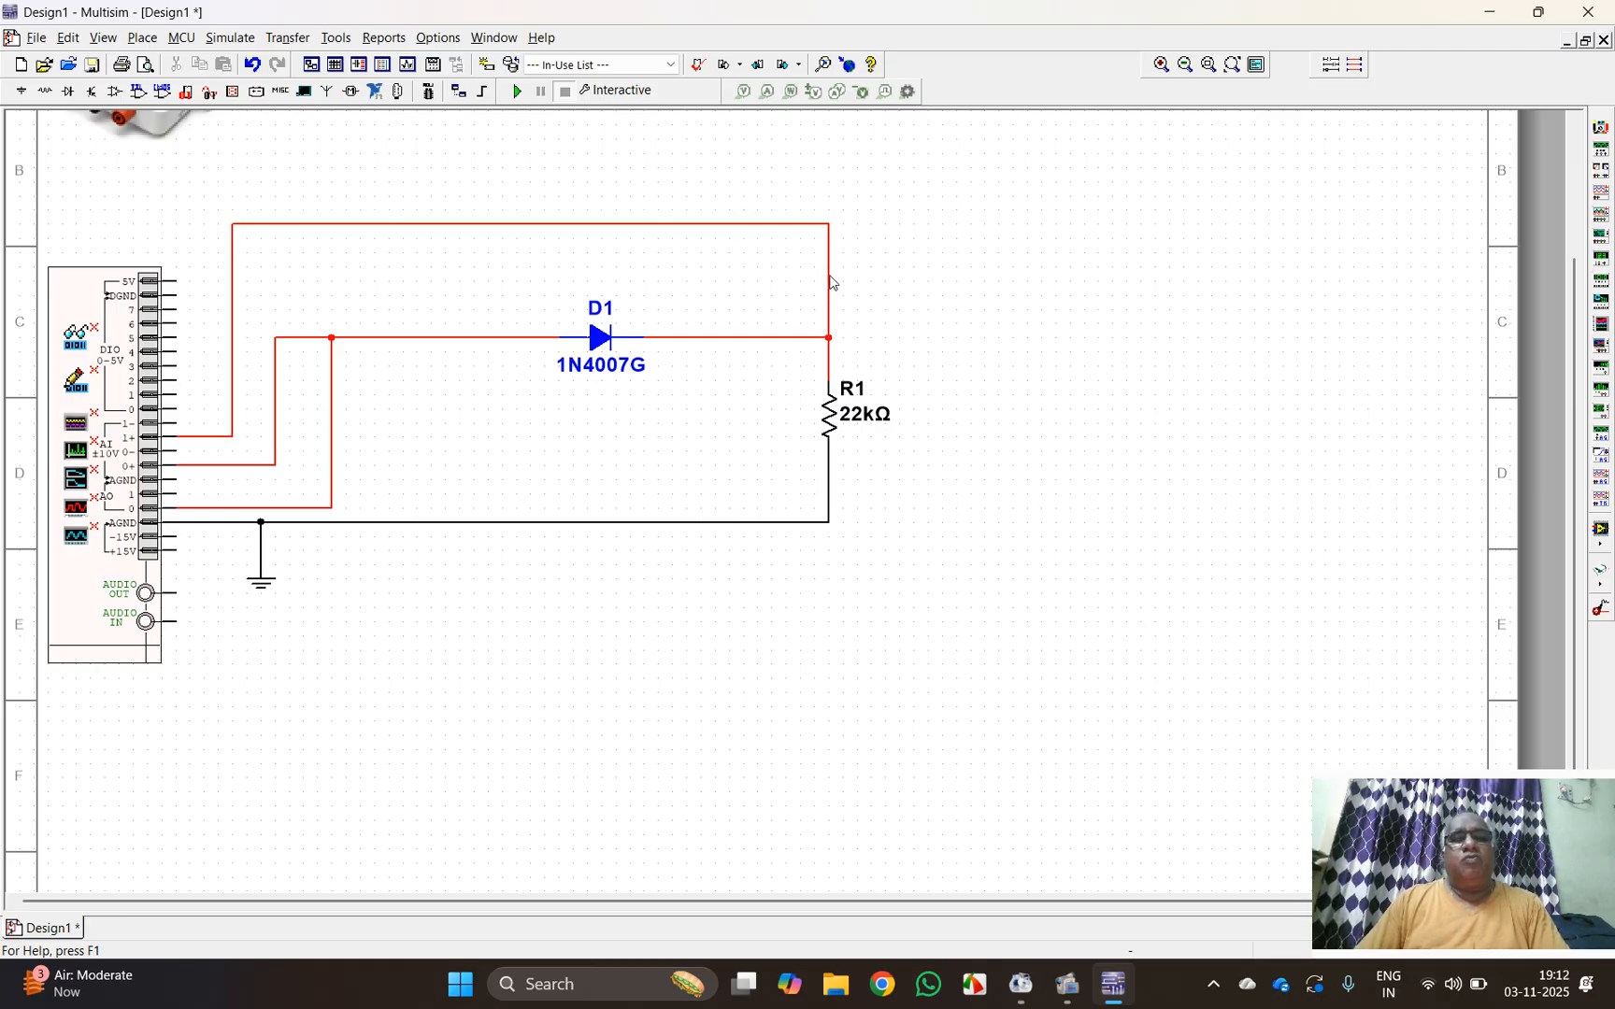
Step: Change the color of the net joining AI 1+, the diode's cathode and R1 to blue
right_click(829, 280)
left_click(860, 320)
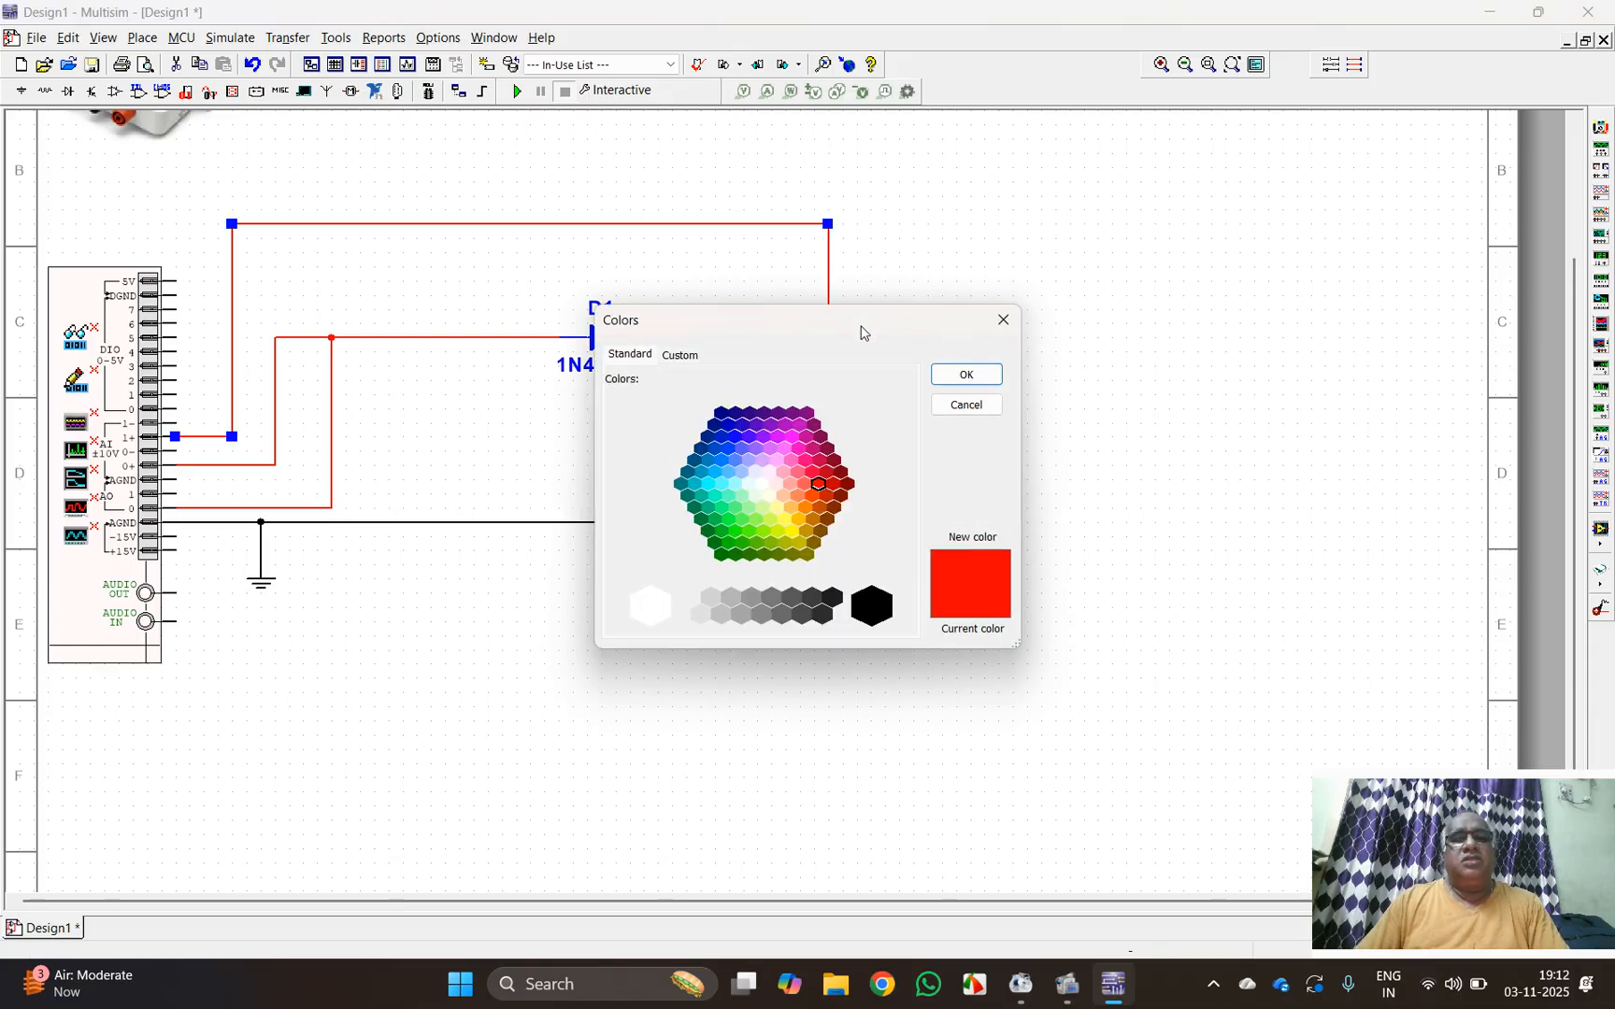
left_click(728, 447)
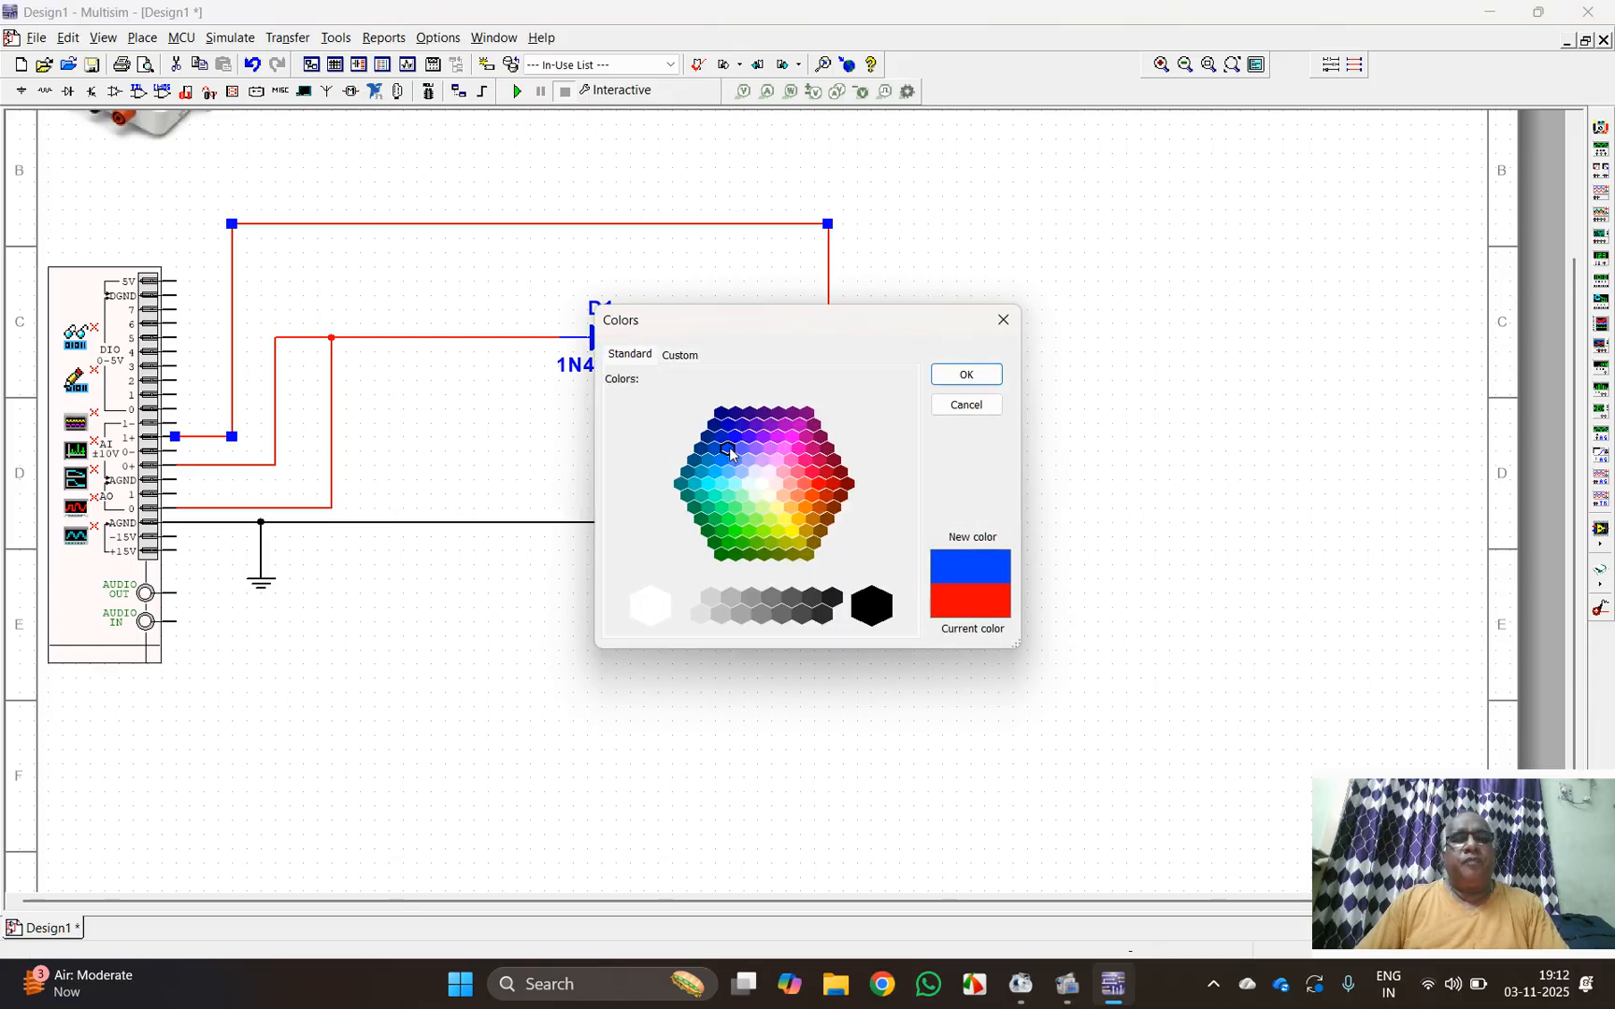
left_click(966, 374)
left_click(1011, 426)
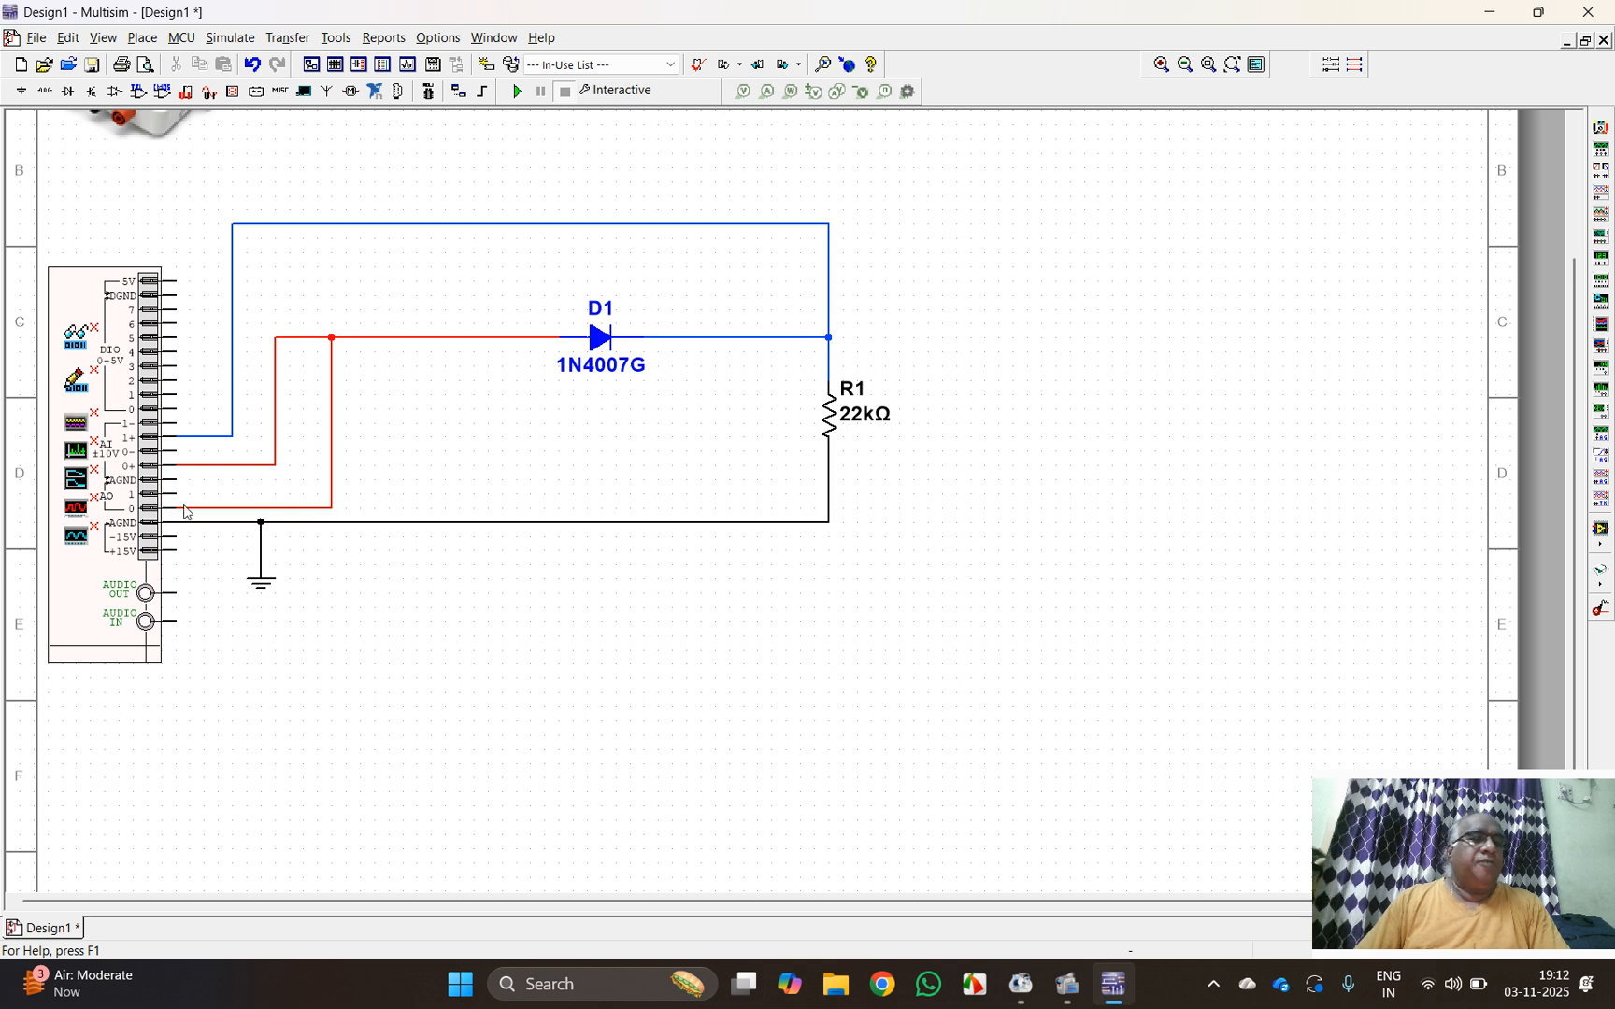
Step: Wire the negative analog inputs AI 0- and AI 1- to the AGND ground net above the ground symbol
left_click(182, 451)
left_click(262, 523)
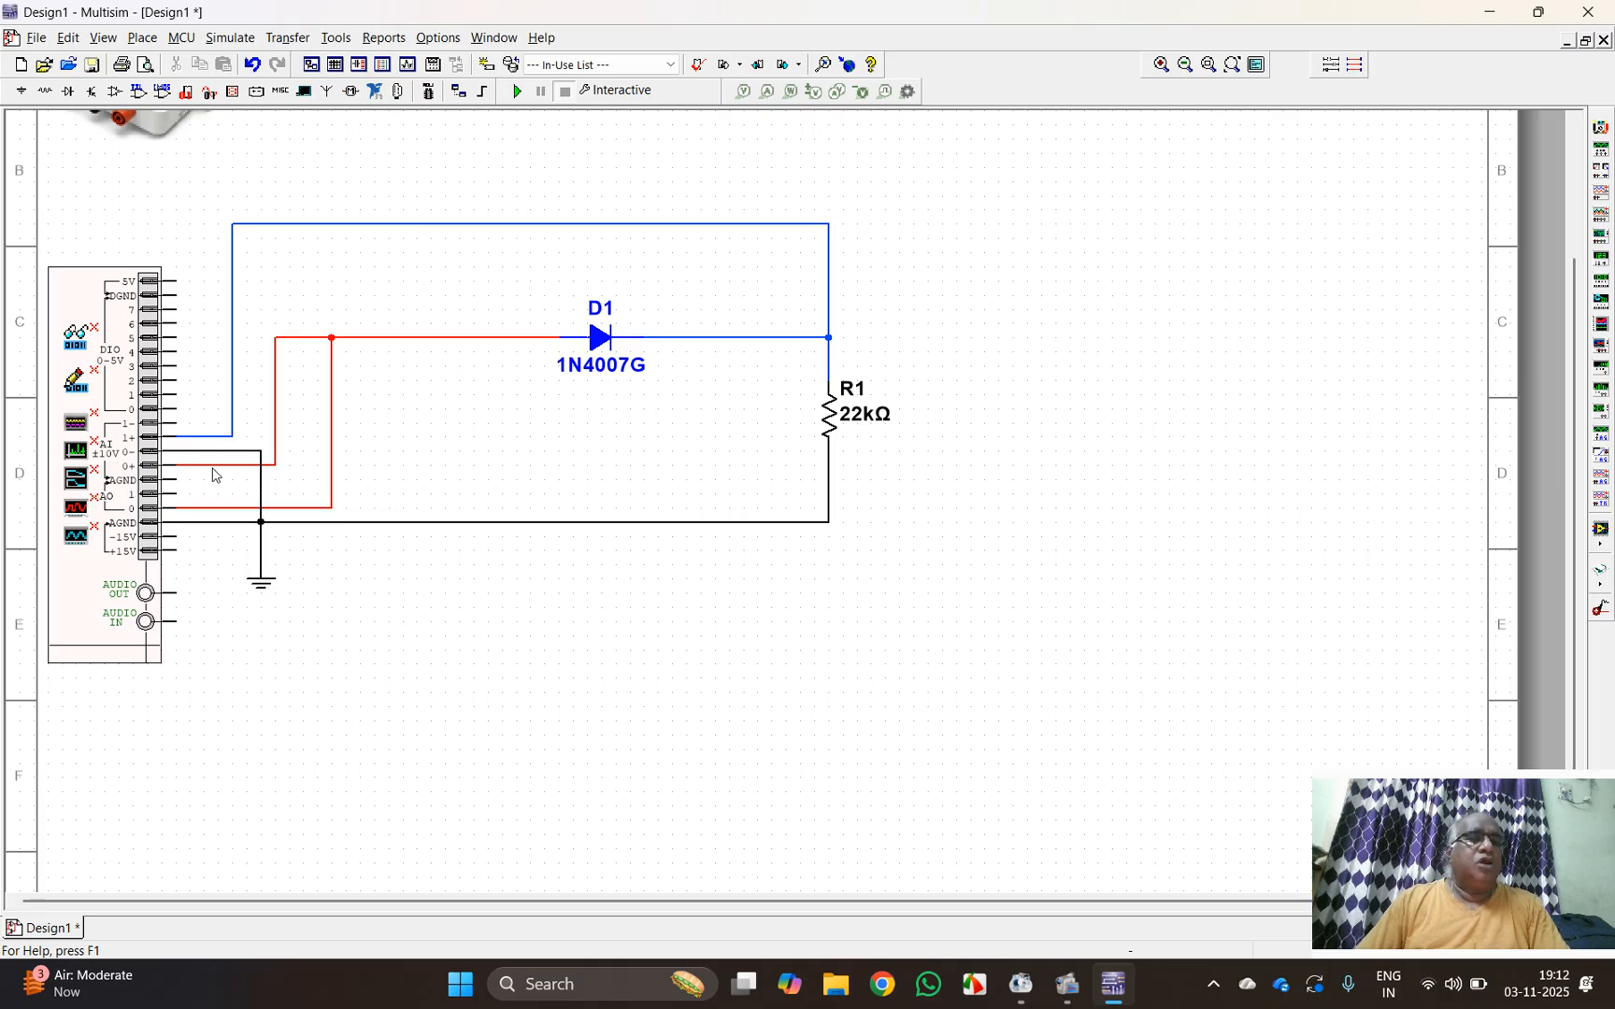
left_click(169, 423)
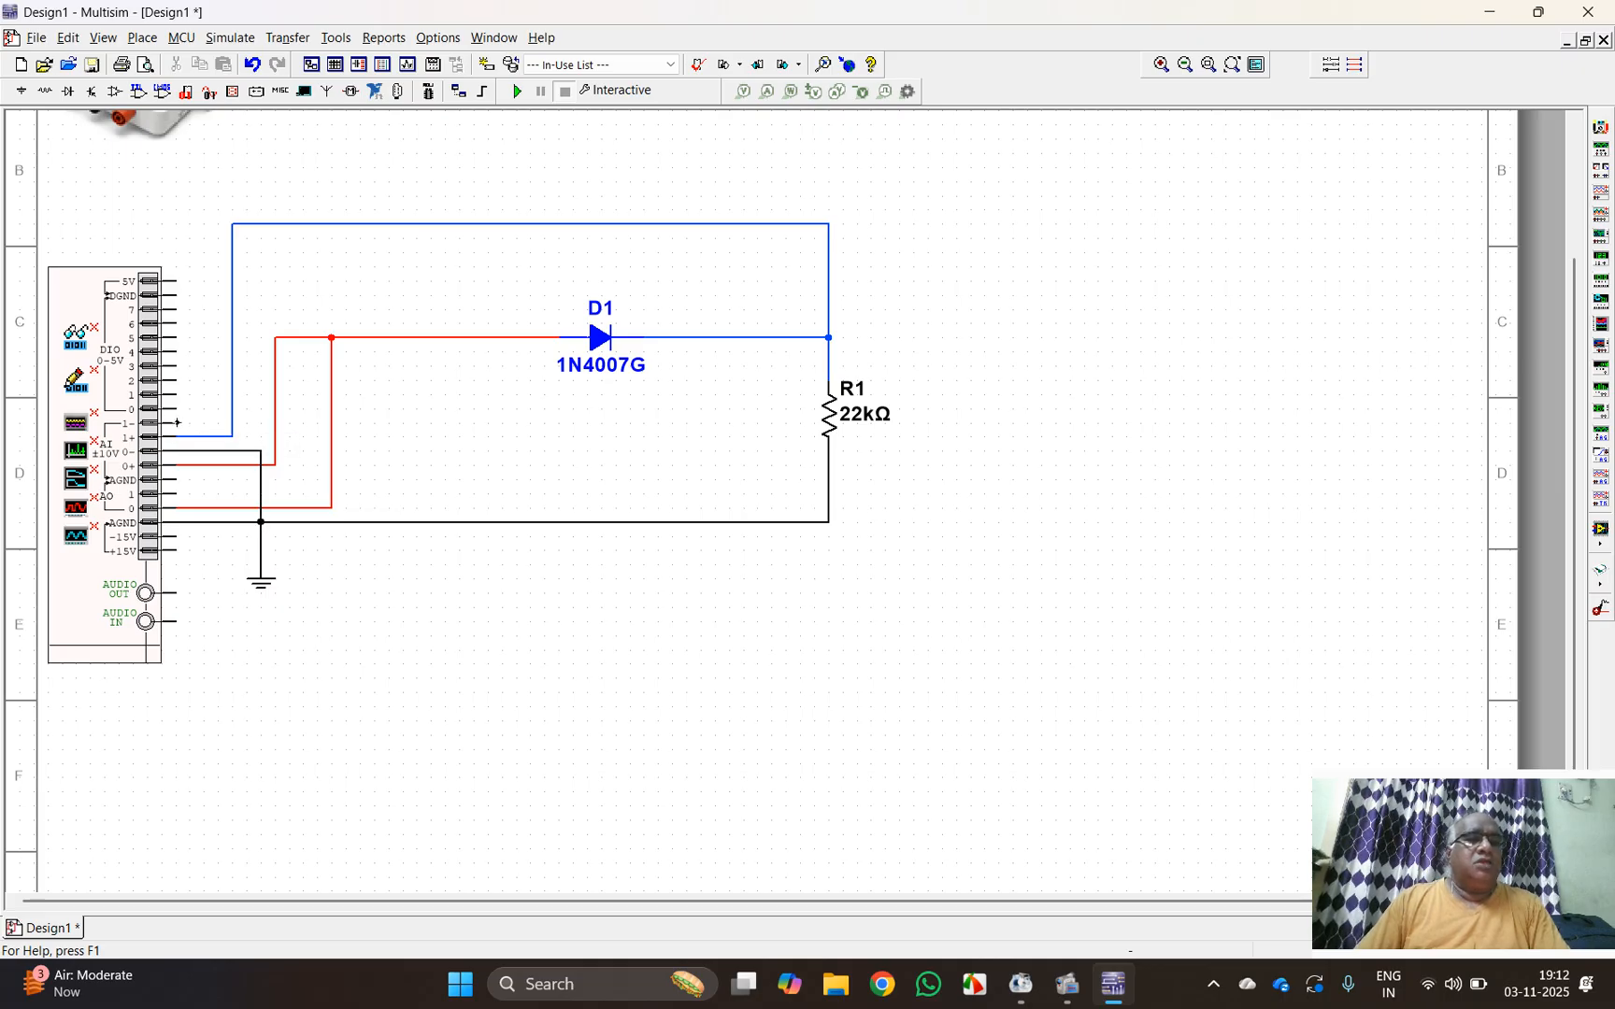
left_click(262, 450)
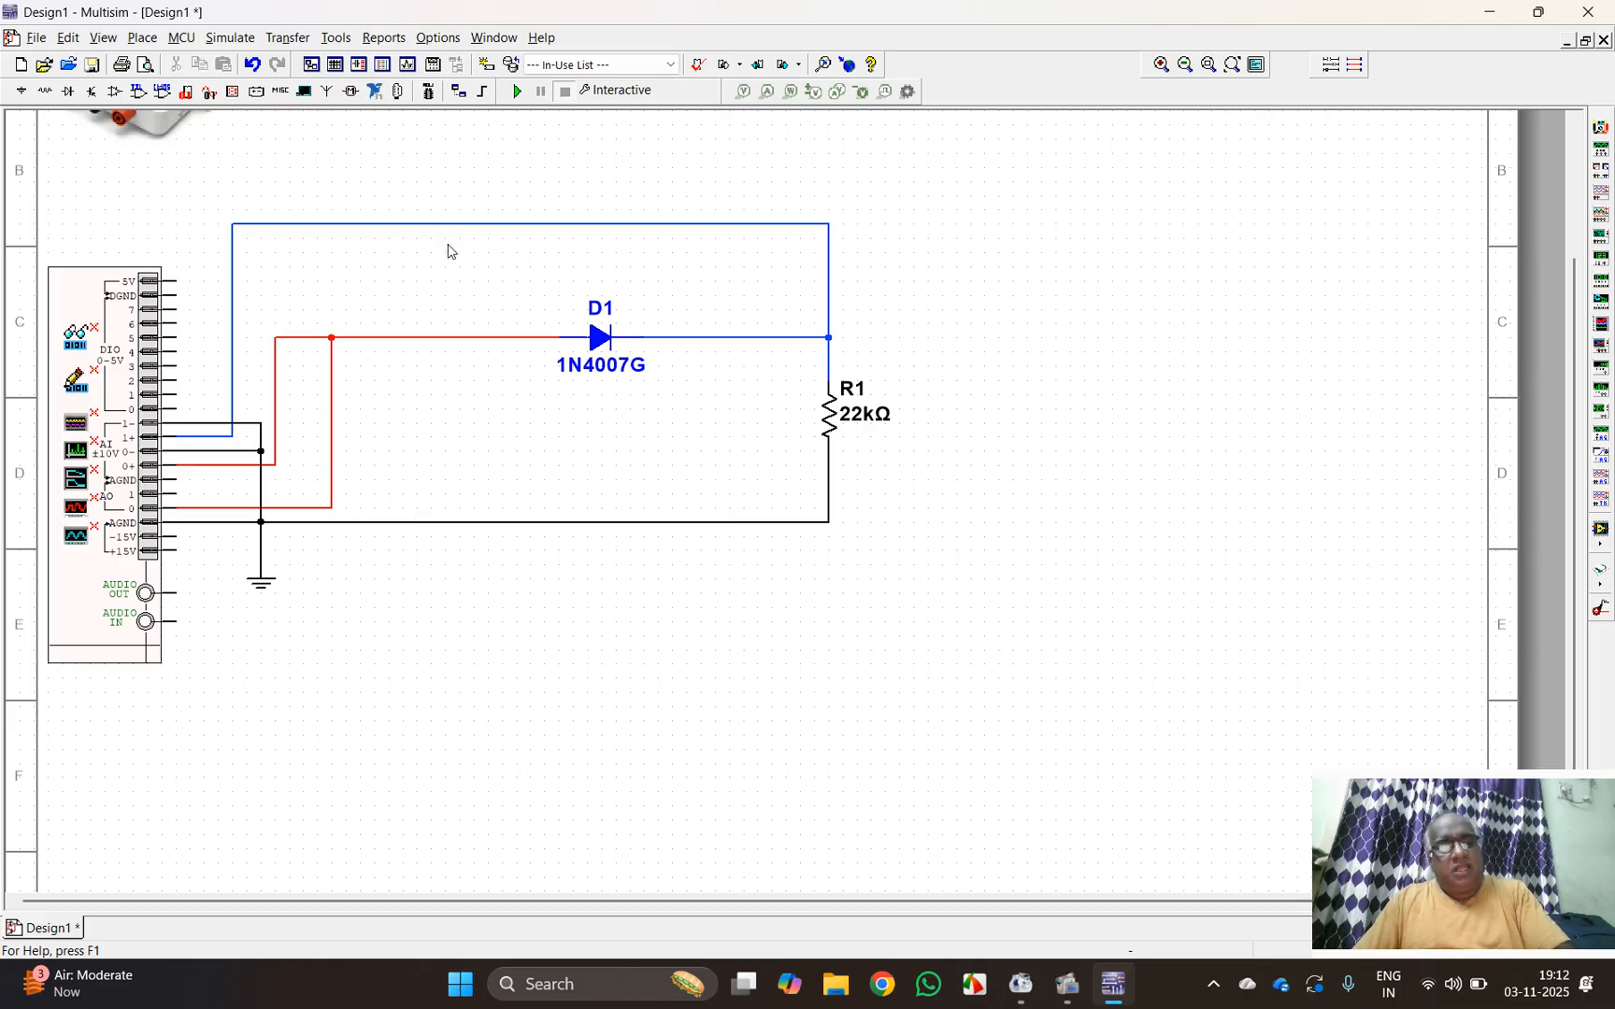
Step: Add the text label AI1+ and position it just above the upper horizontal blue wire
key("ctrl+alt+a")
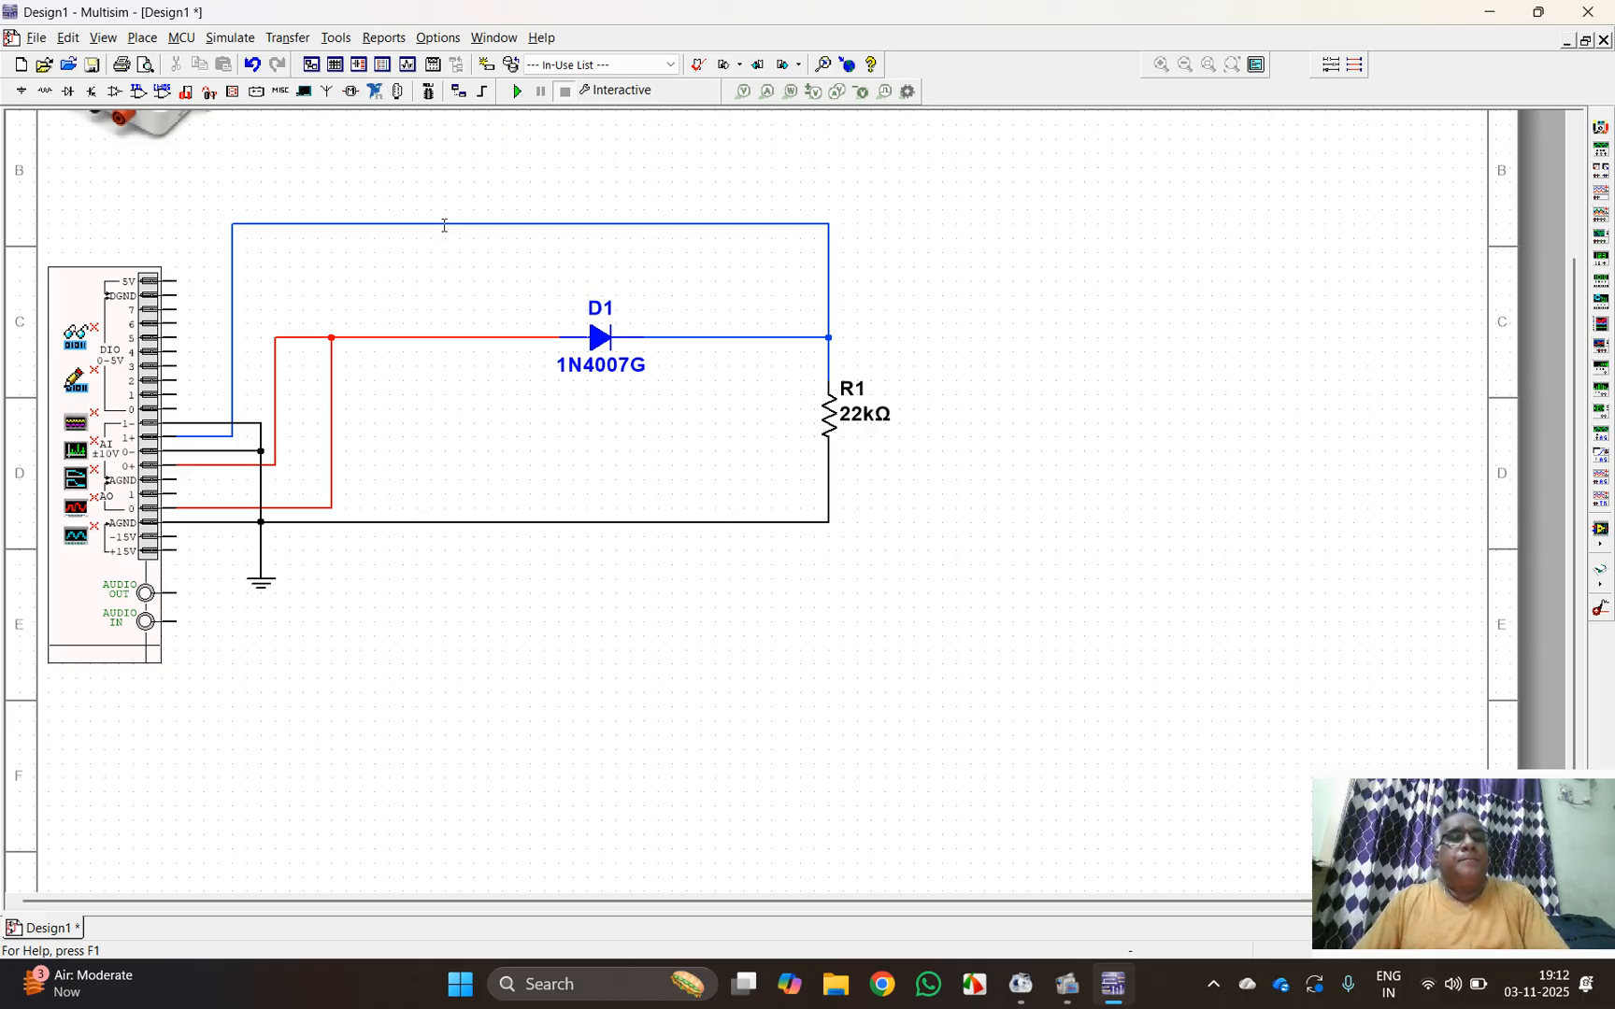
left_click(436, 213)
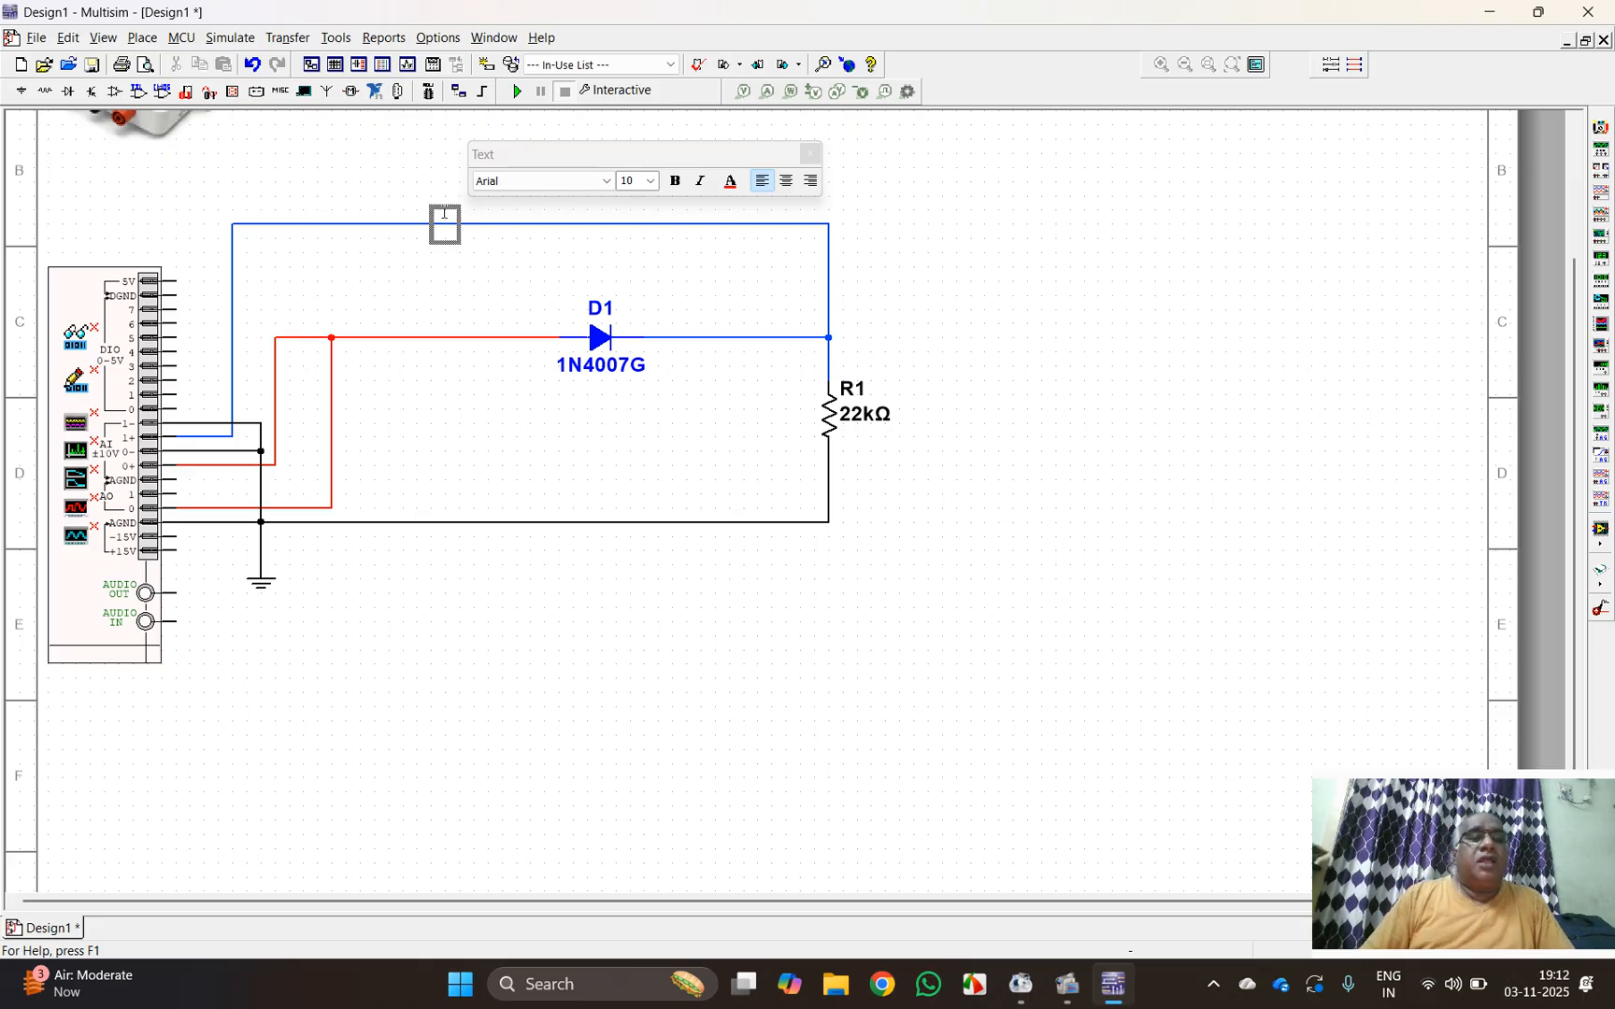
type("A")
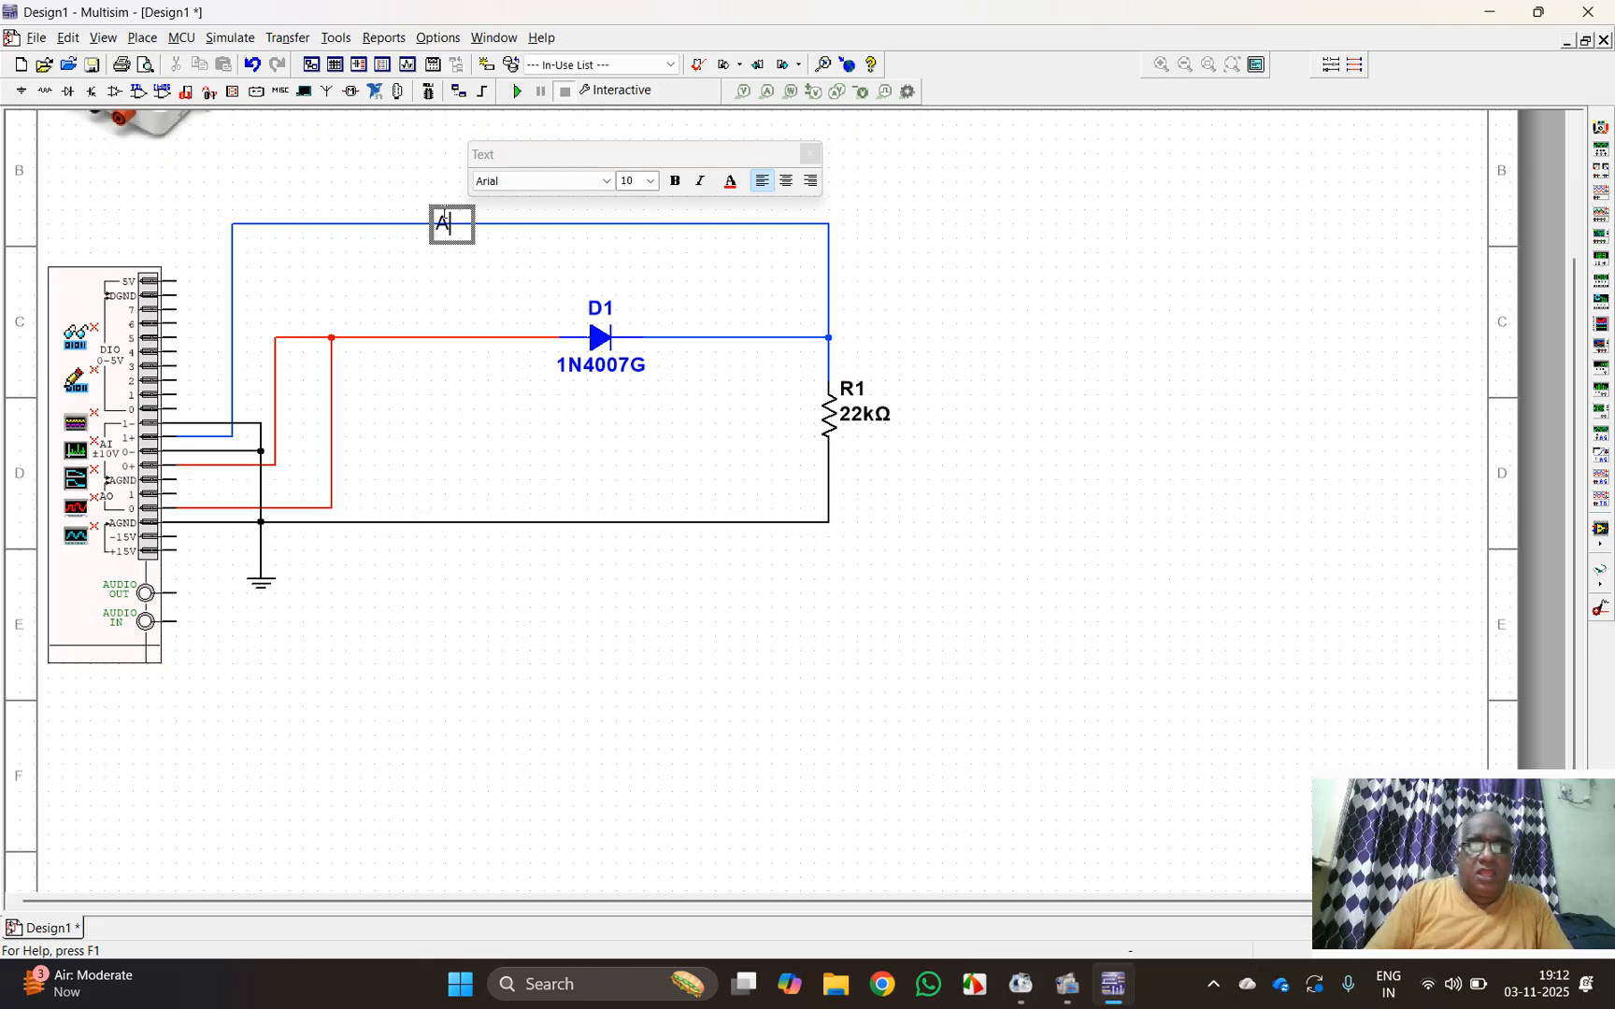
type("I1")
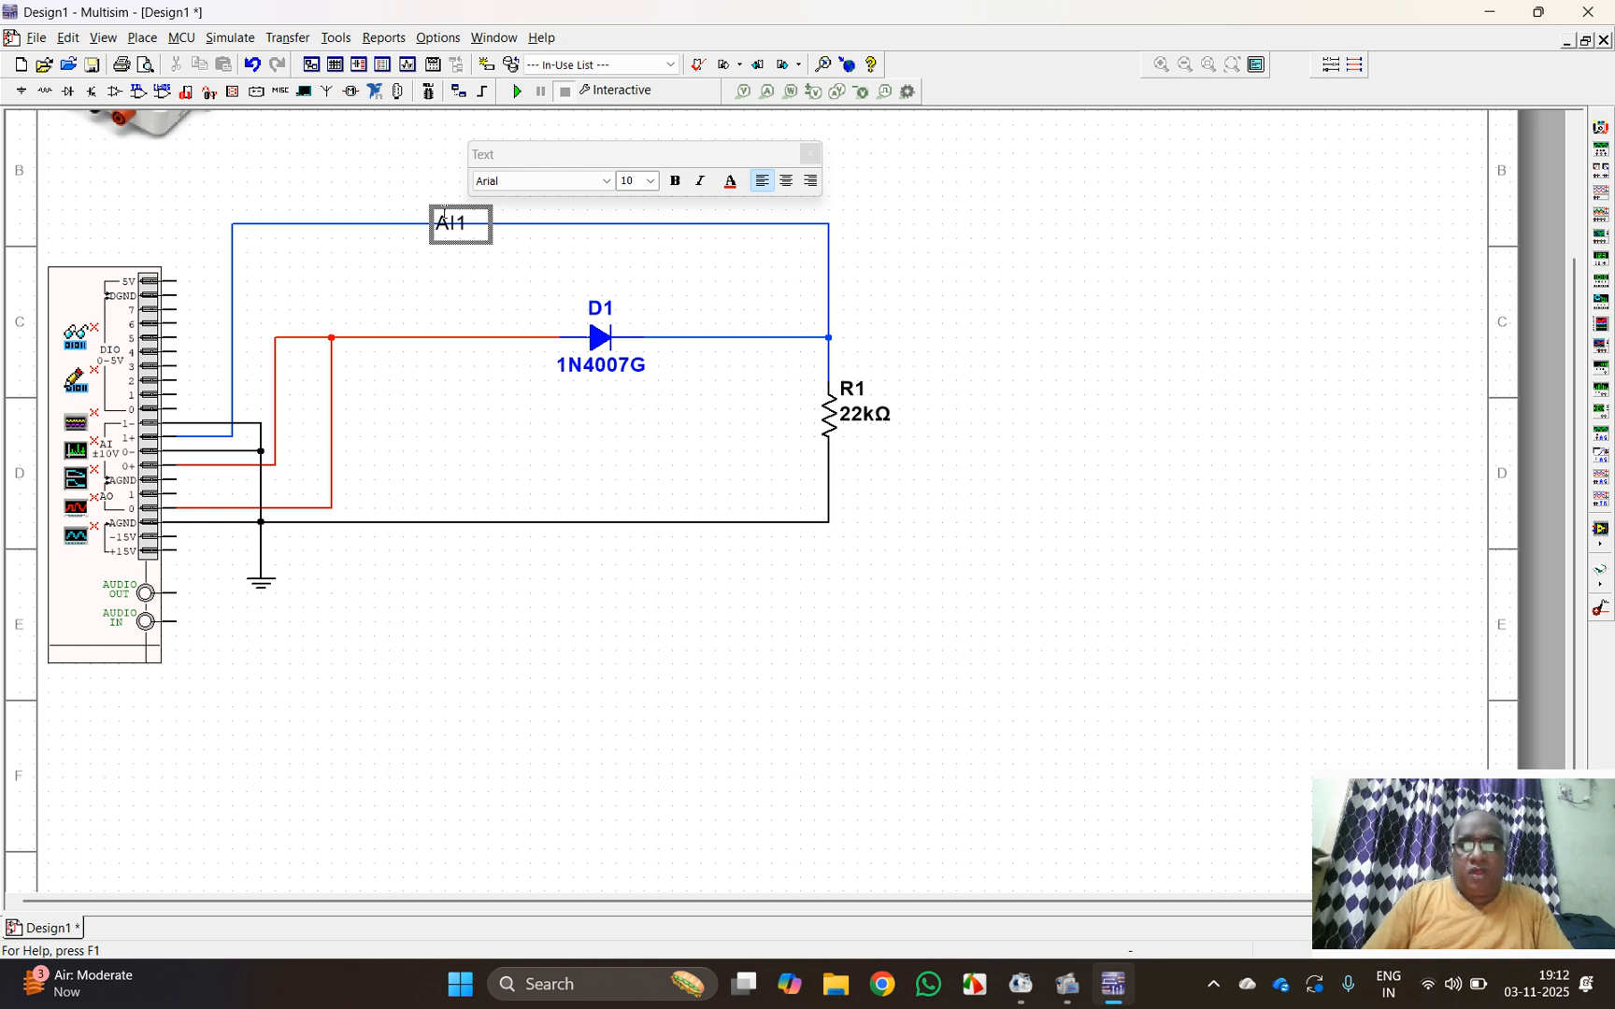
type("+")
scroll(427, 221, "up", 1)
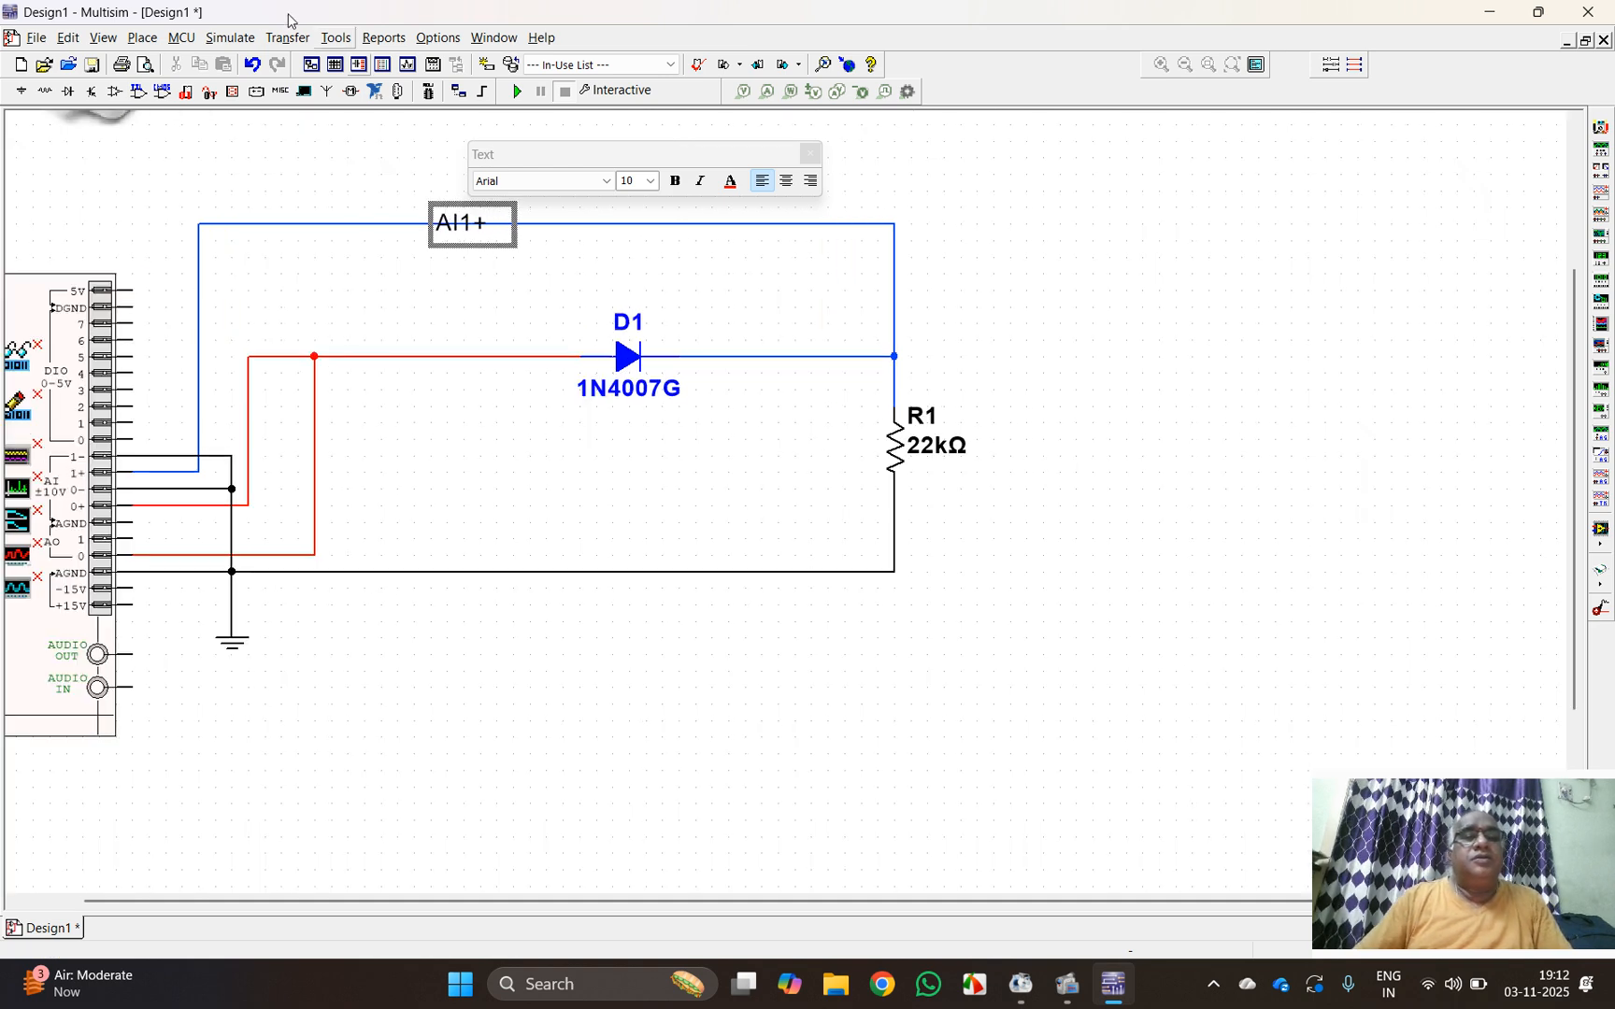
left_click(507, 343)
left_click(476, 204)
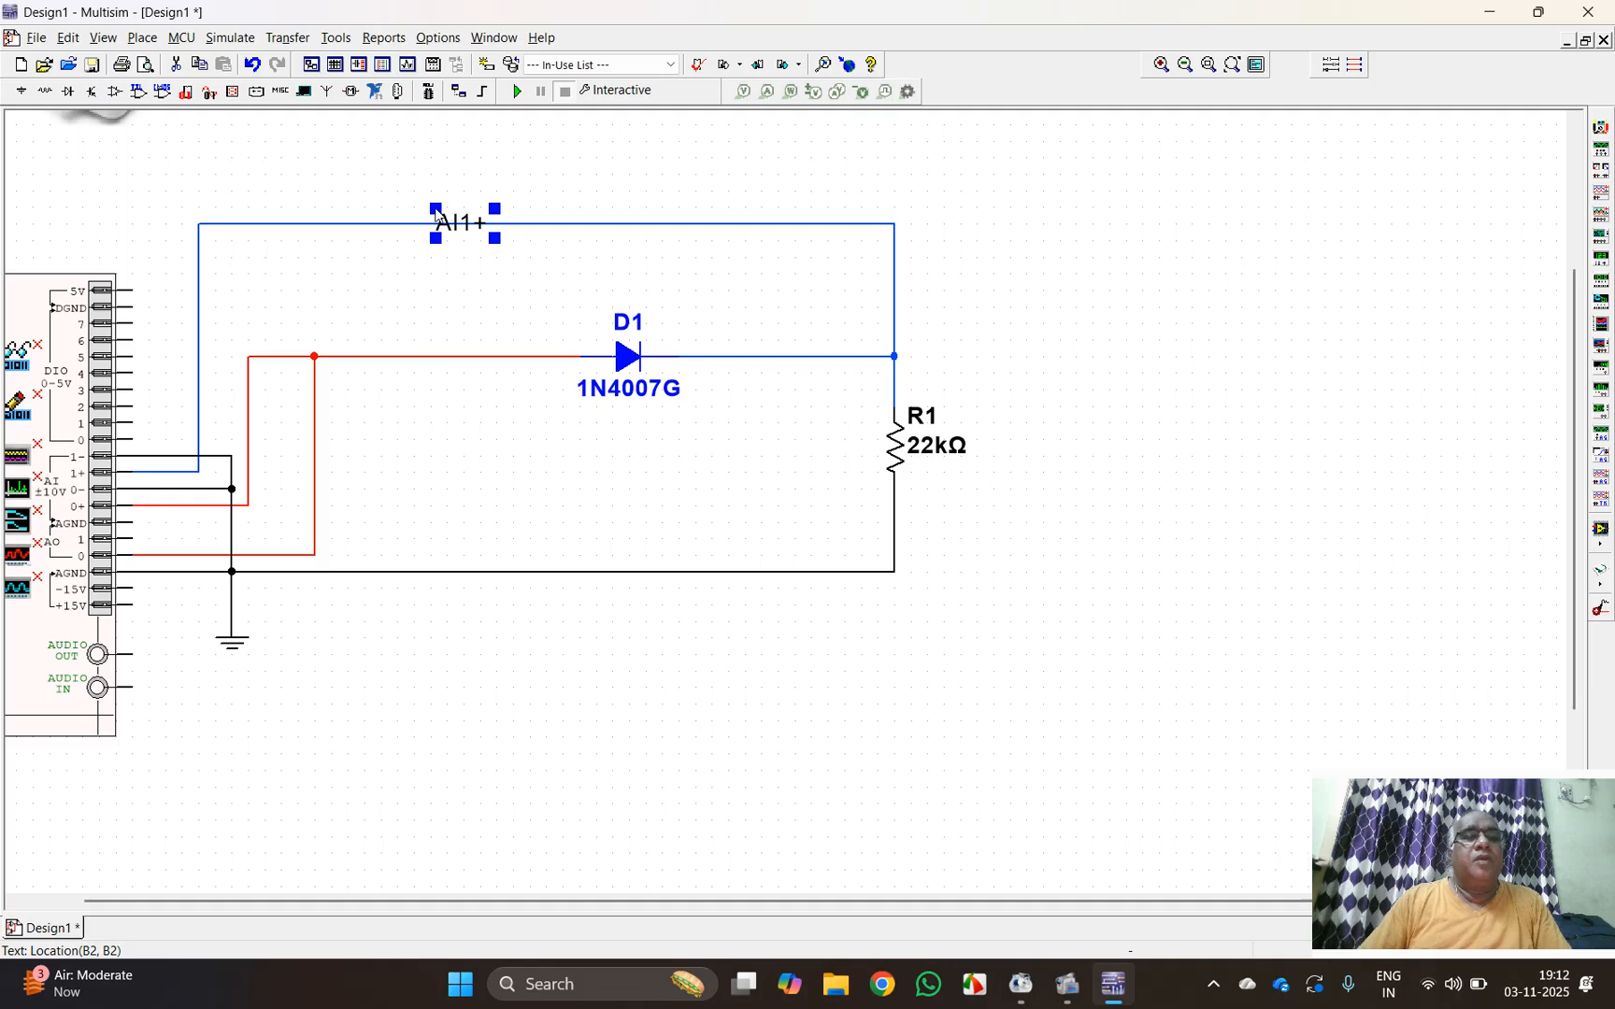
left_click_drag(437, 207, 439, 187)
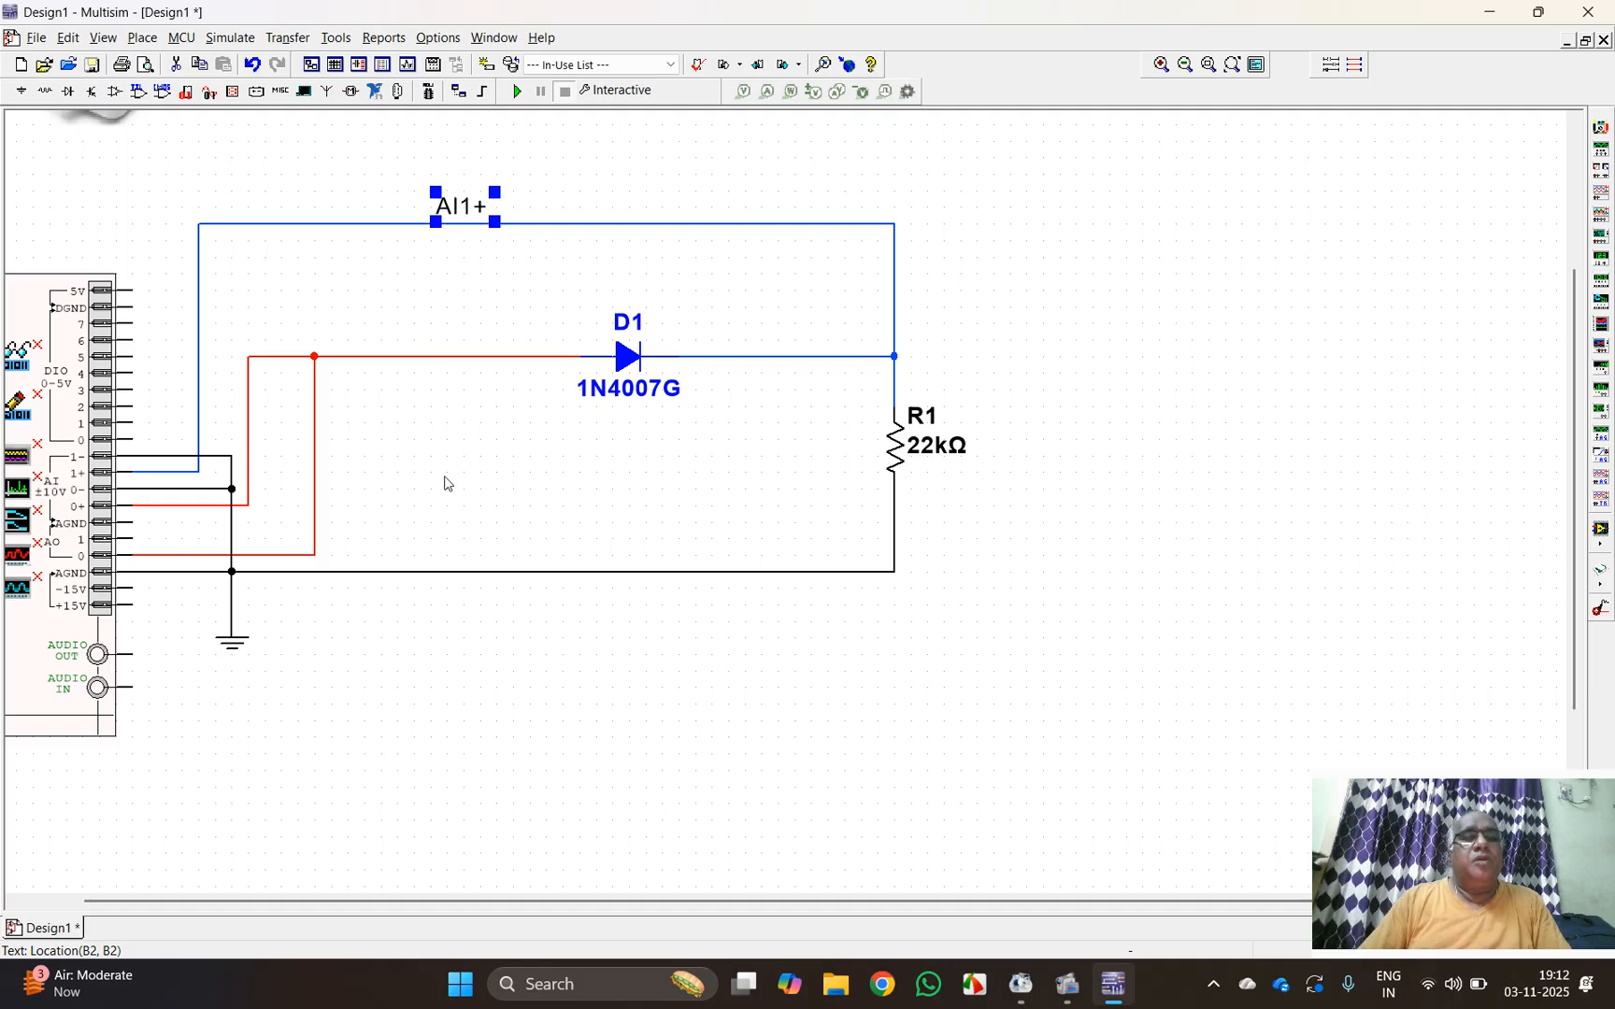
left_click(404, 454)
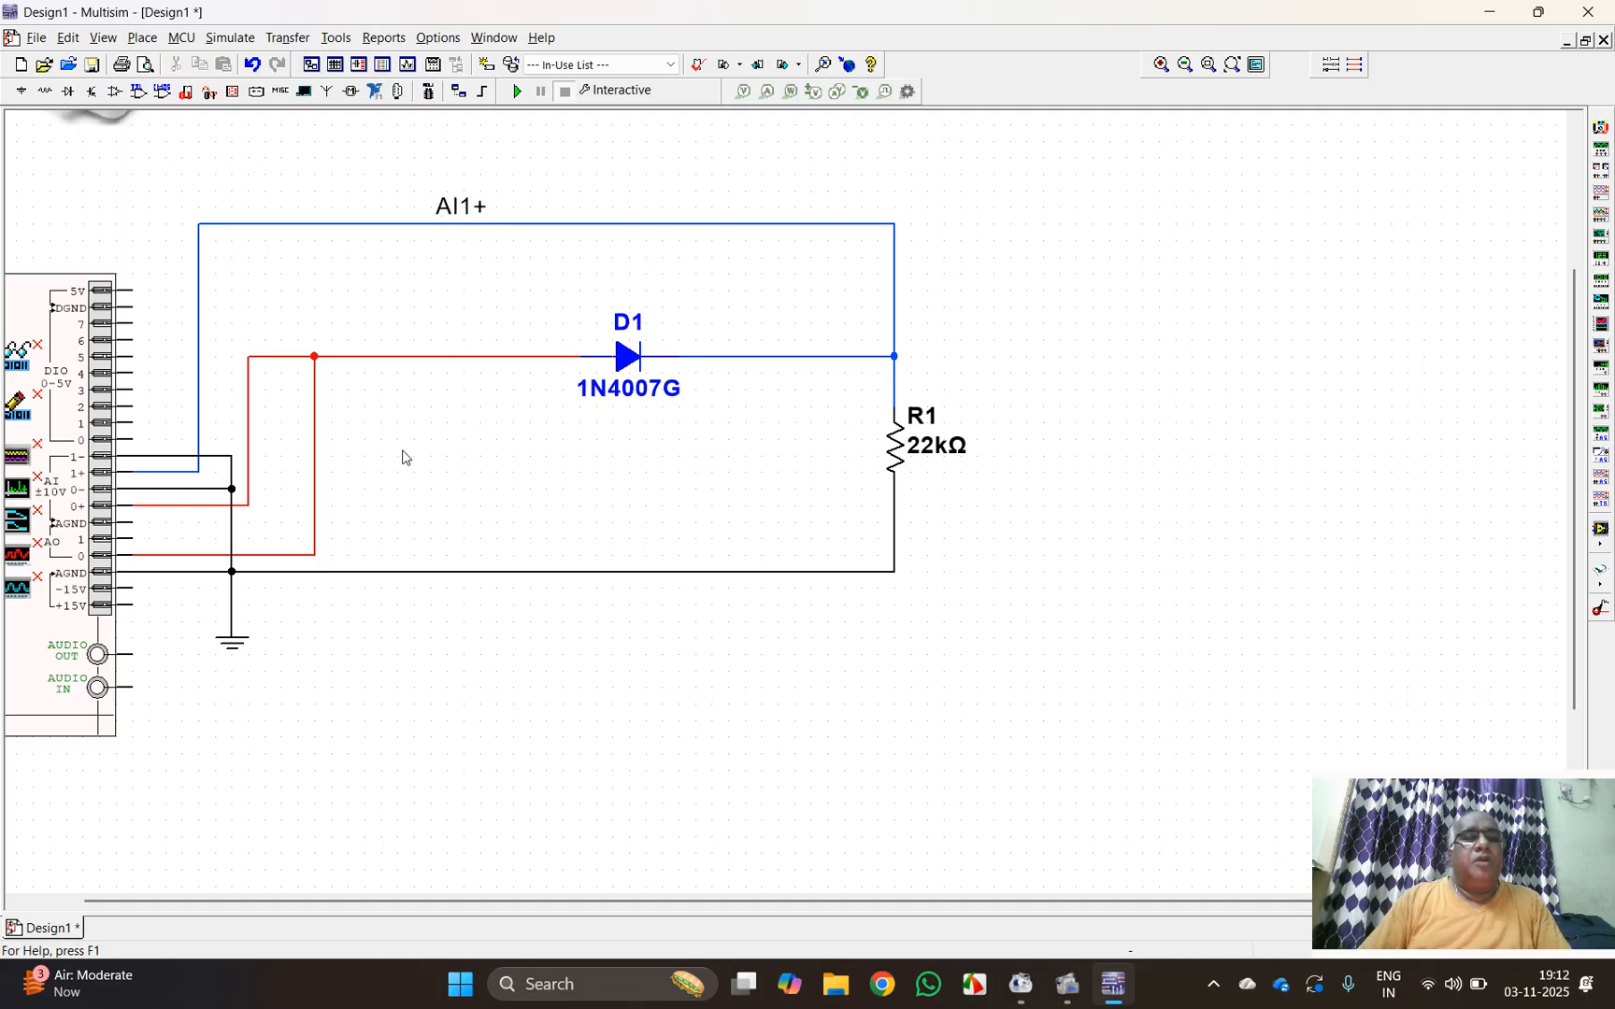
Step: Add the text label AI0+ and position it beside the vertical red wire from AI 0+, below the diode's anode wire
left_click(285, 343)
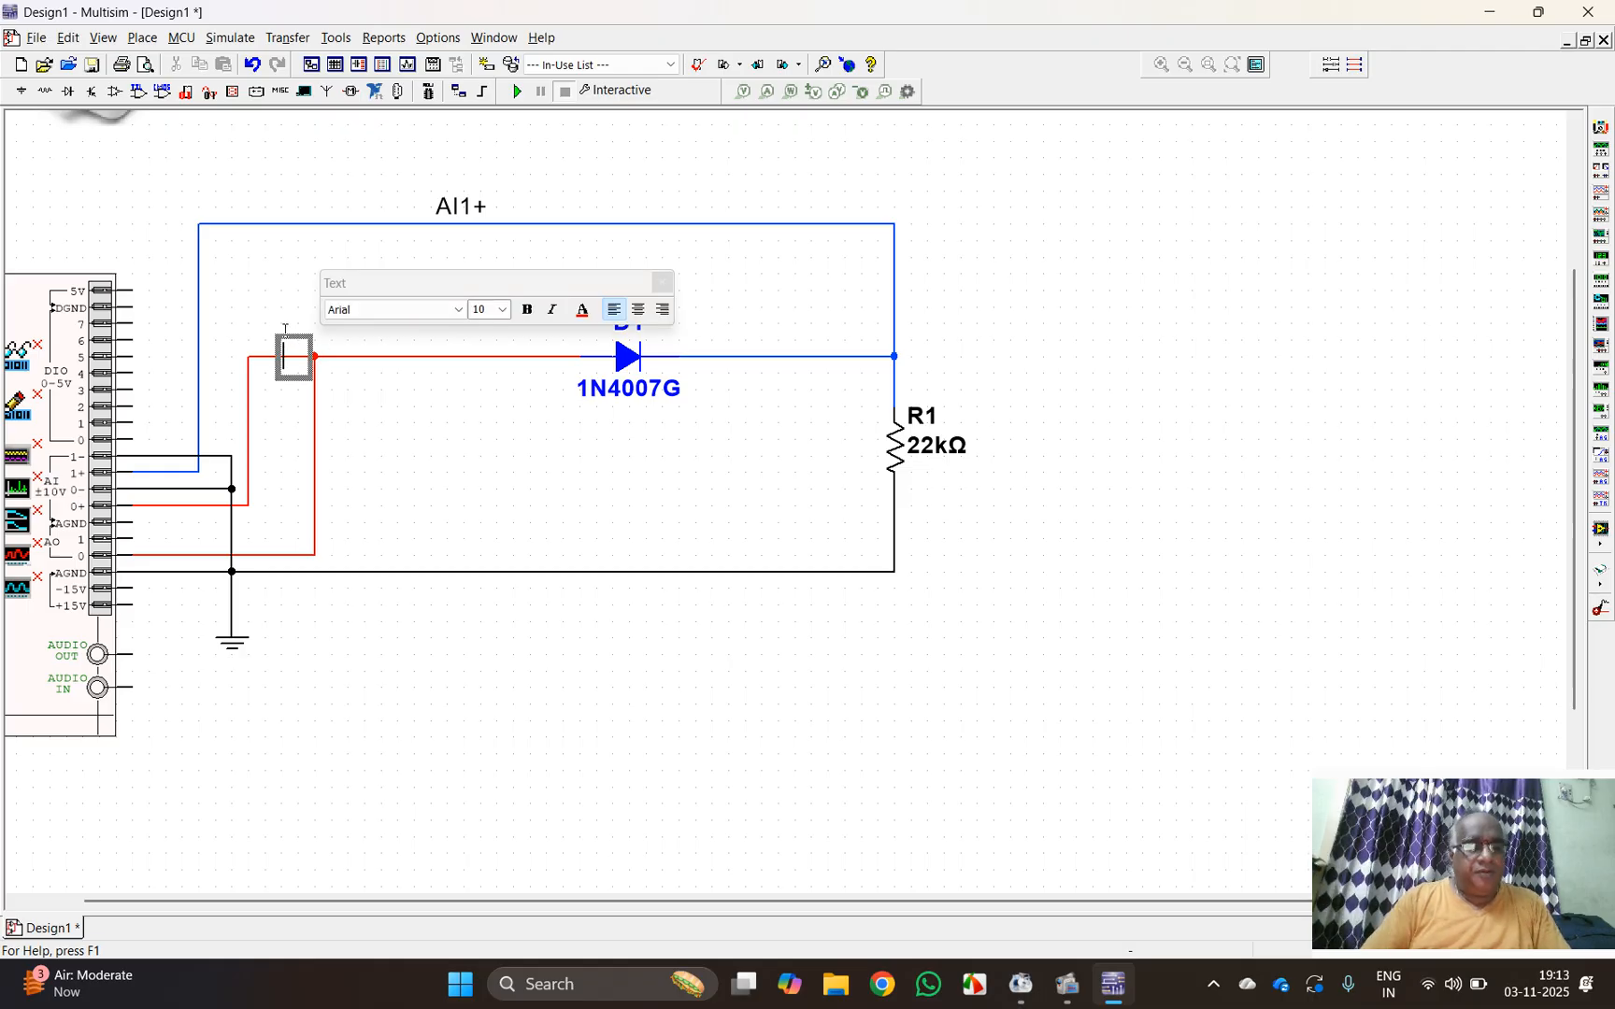
type("AI")
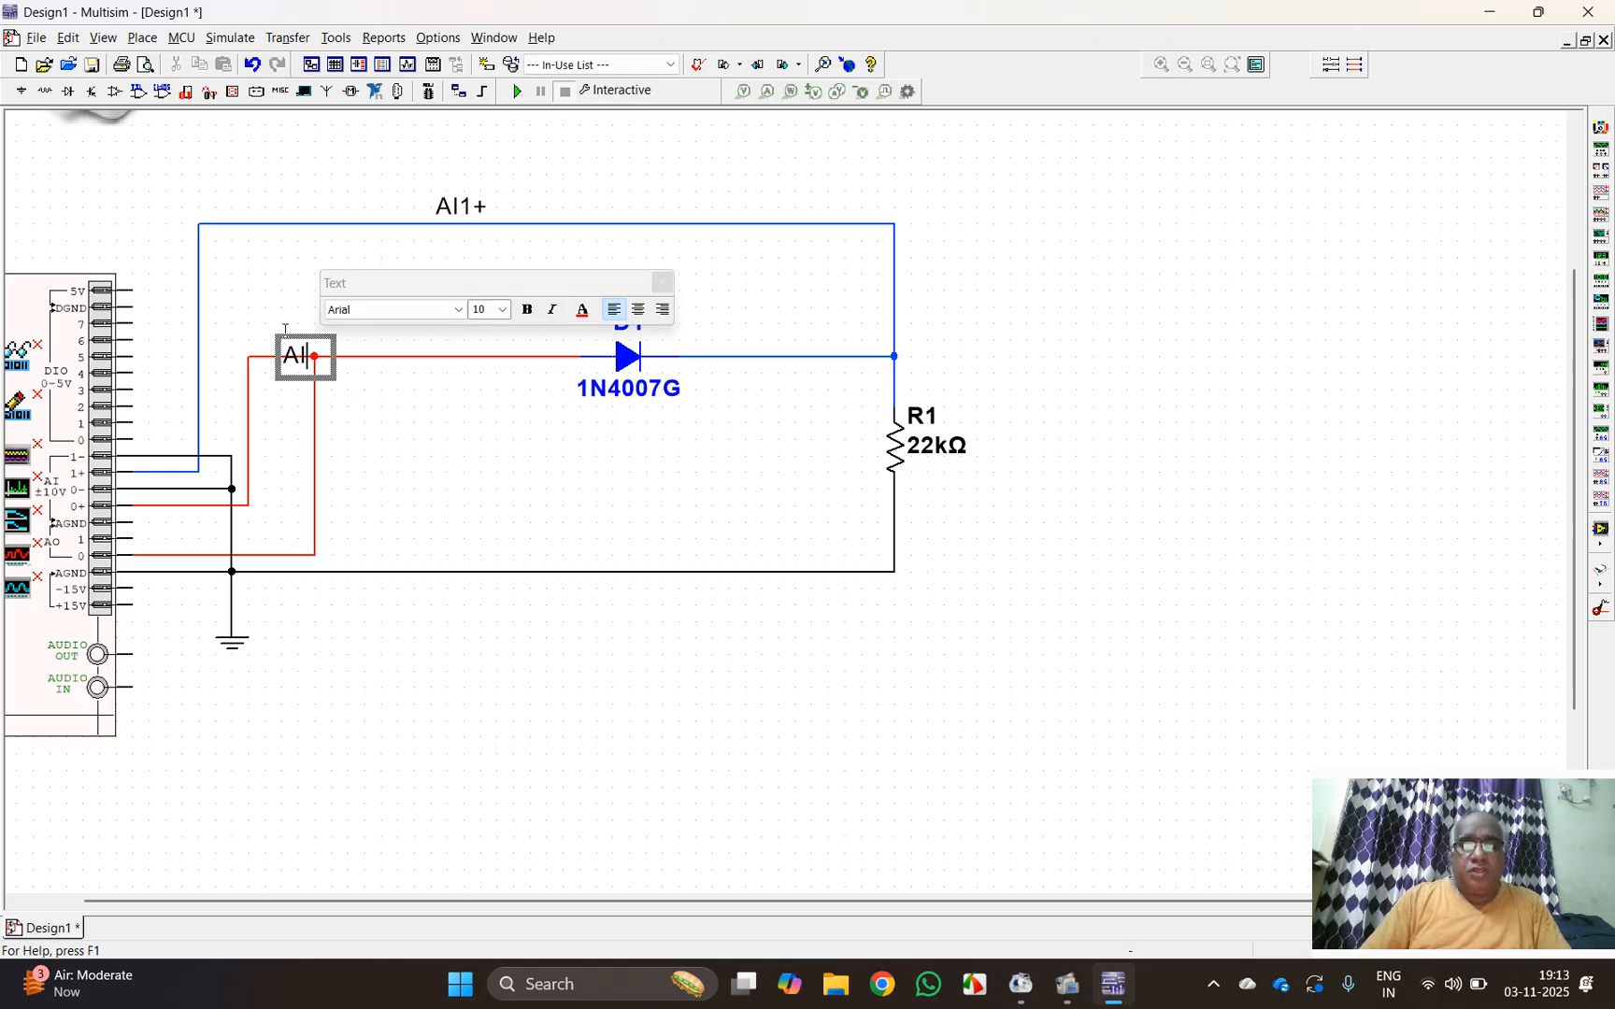
type("0+")
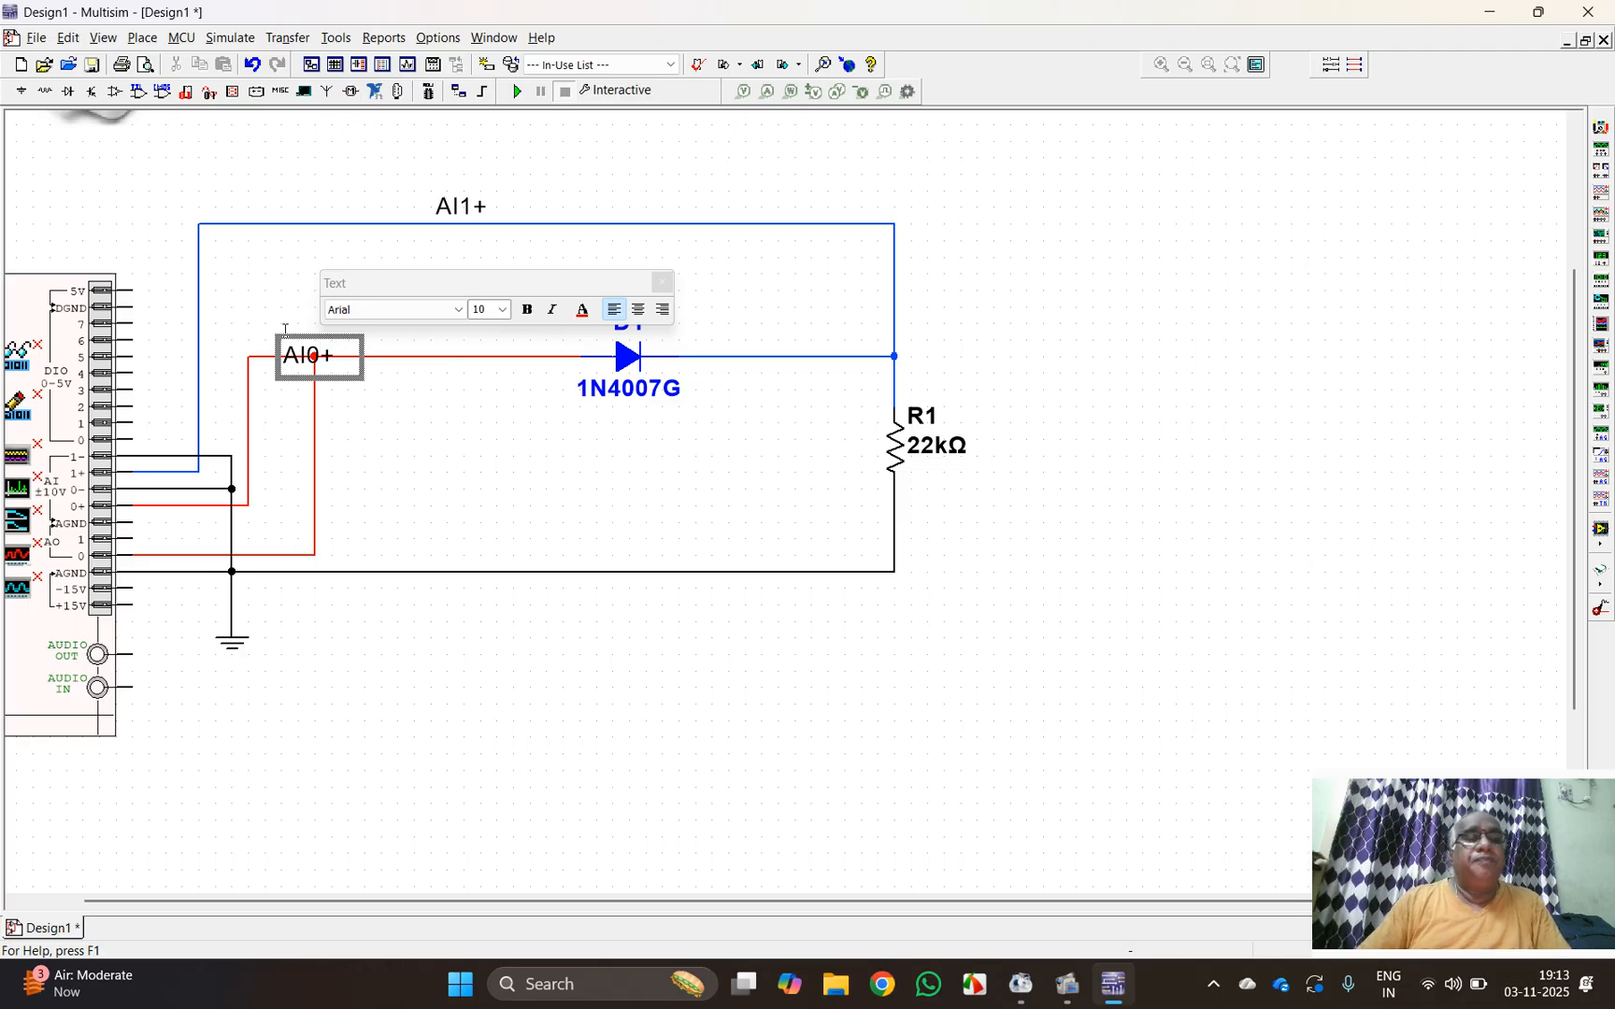
left_click(538, 462)
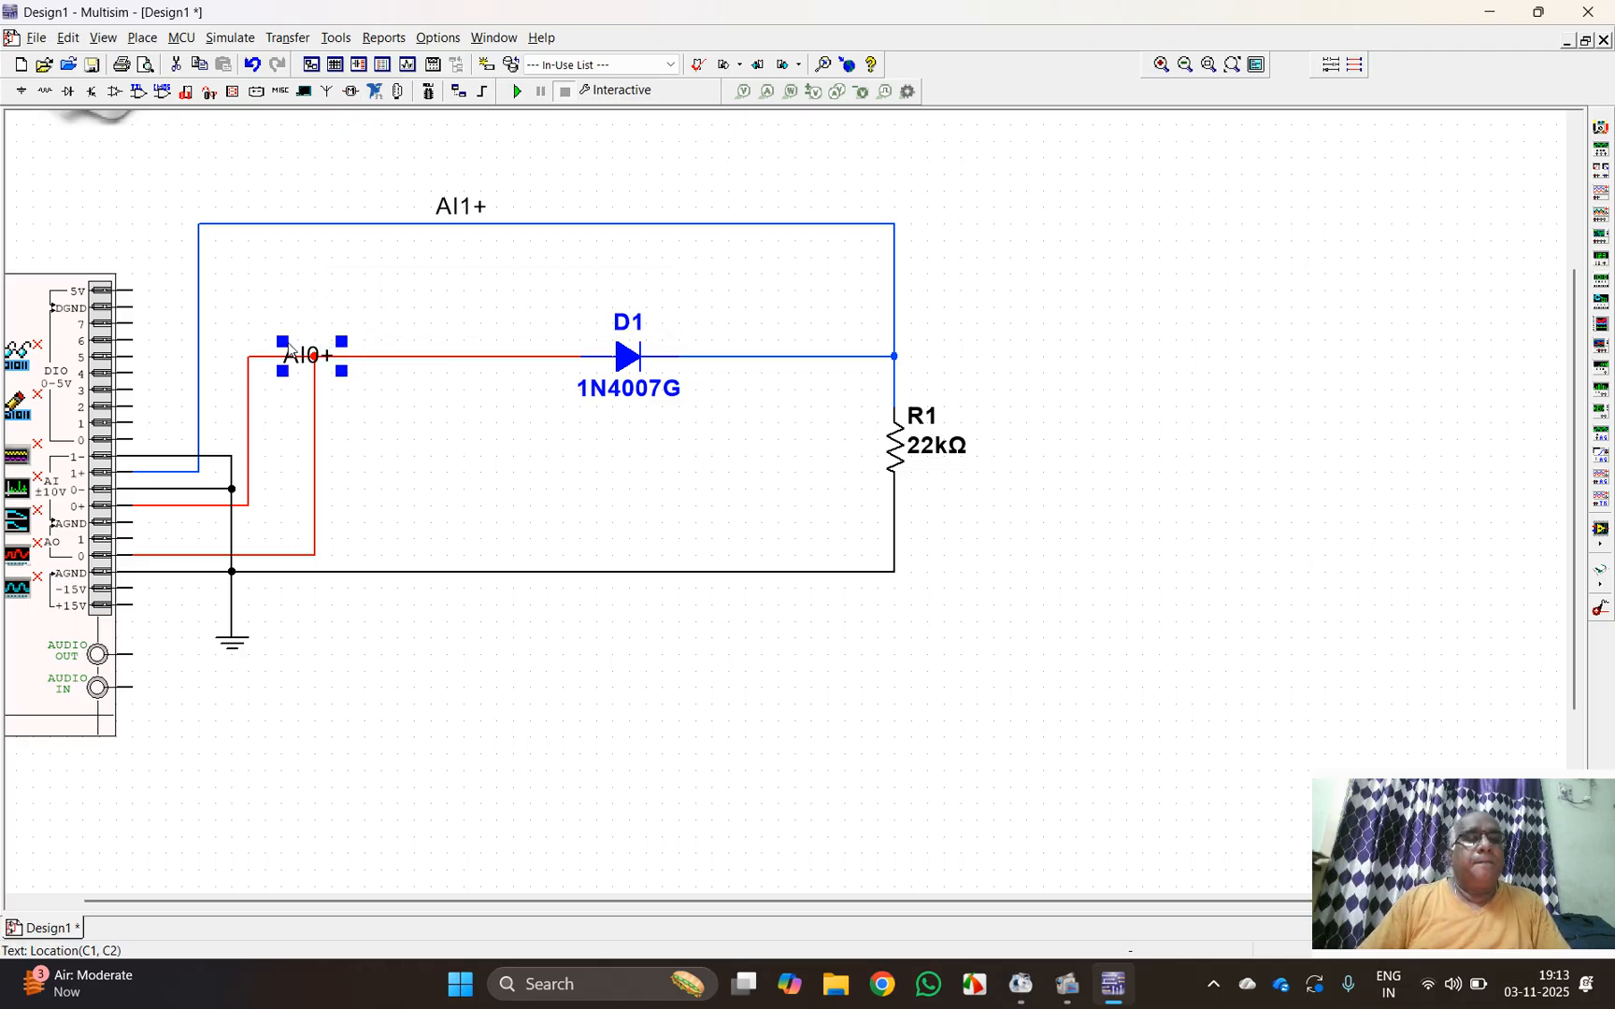
left_click_drag(288, 347, 263, 402)
left_click(456, 422)
left_click(363, 432)
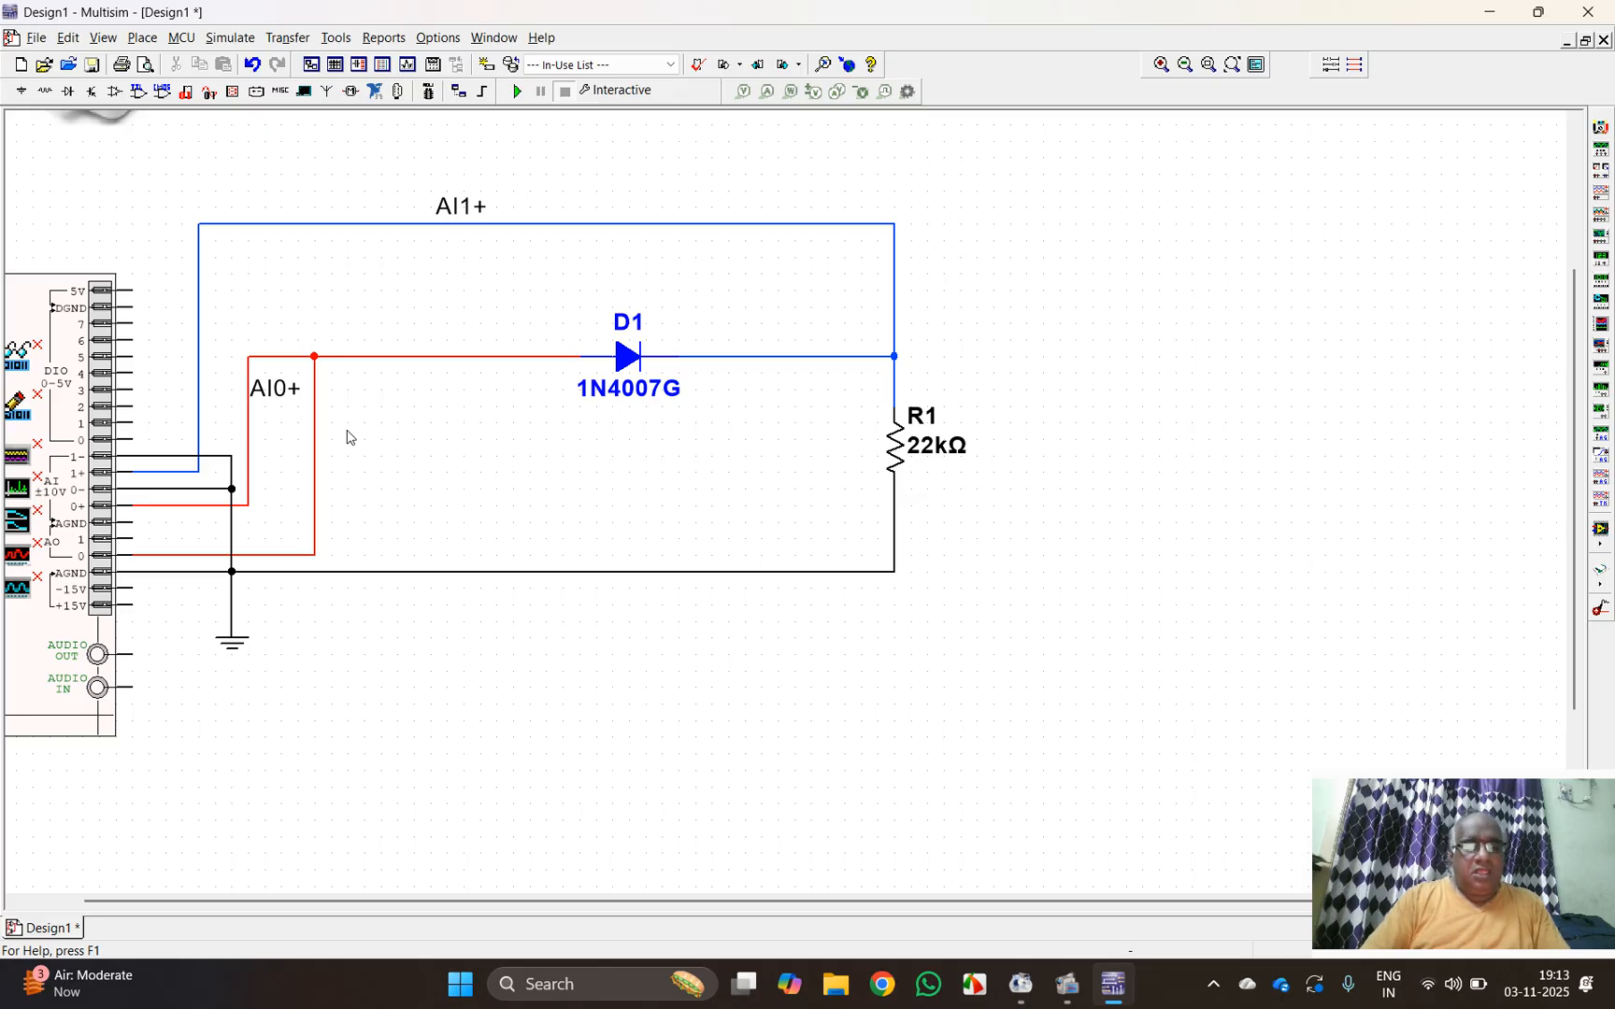
Step: Add the text label AO0 to the right of the vertical red wire coming from analog output AO 0
key("ctrl+alt+a")
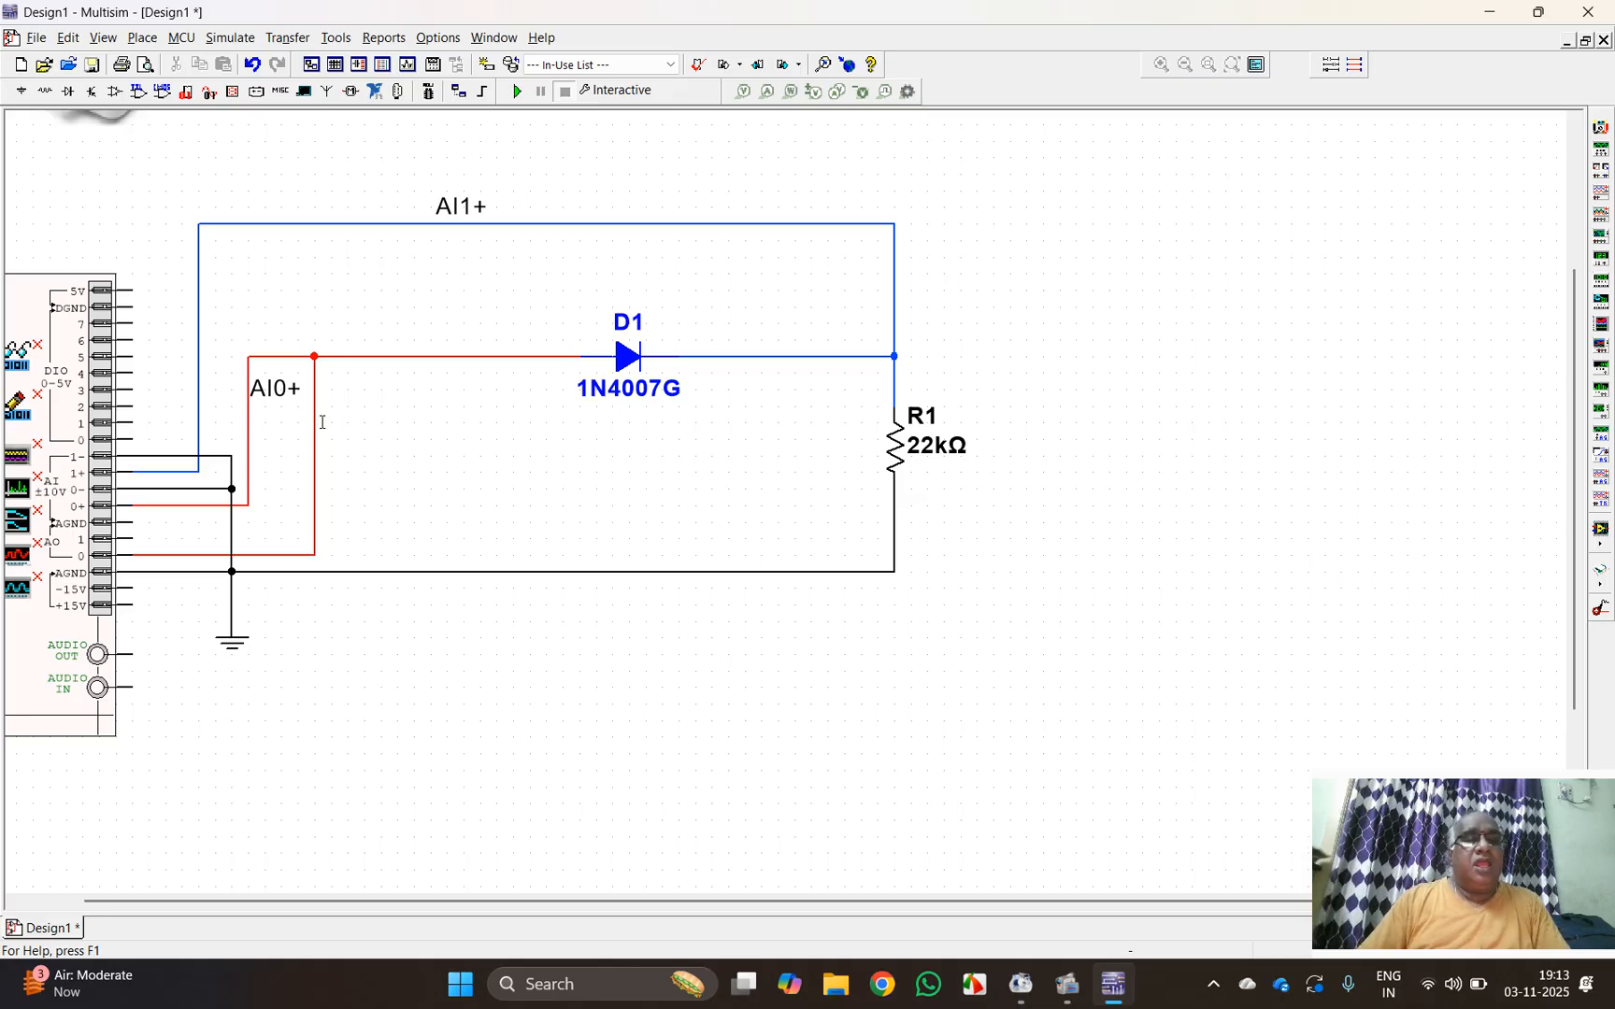
left_click(318, 426)
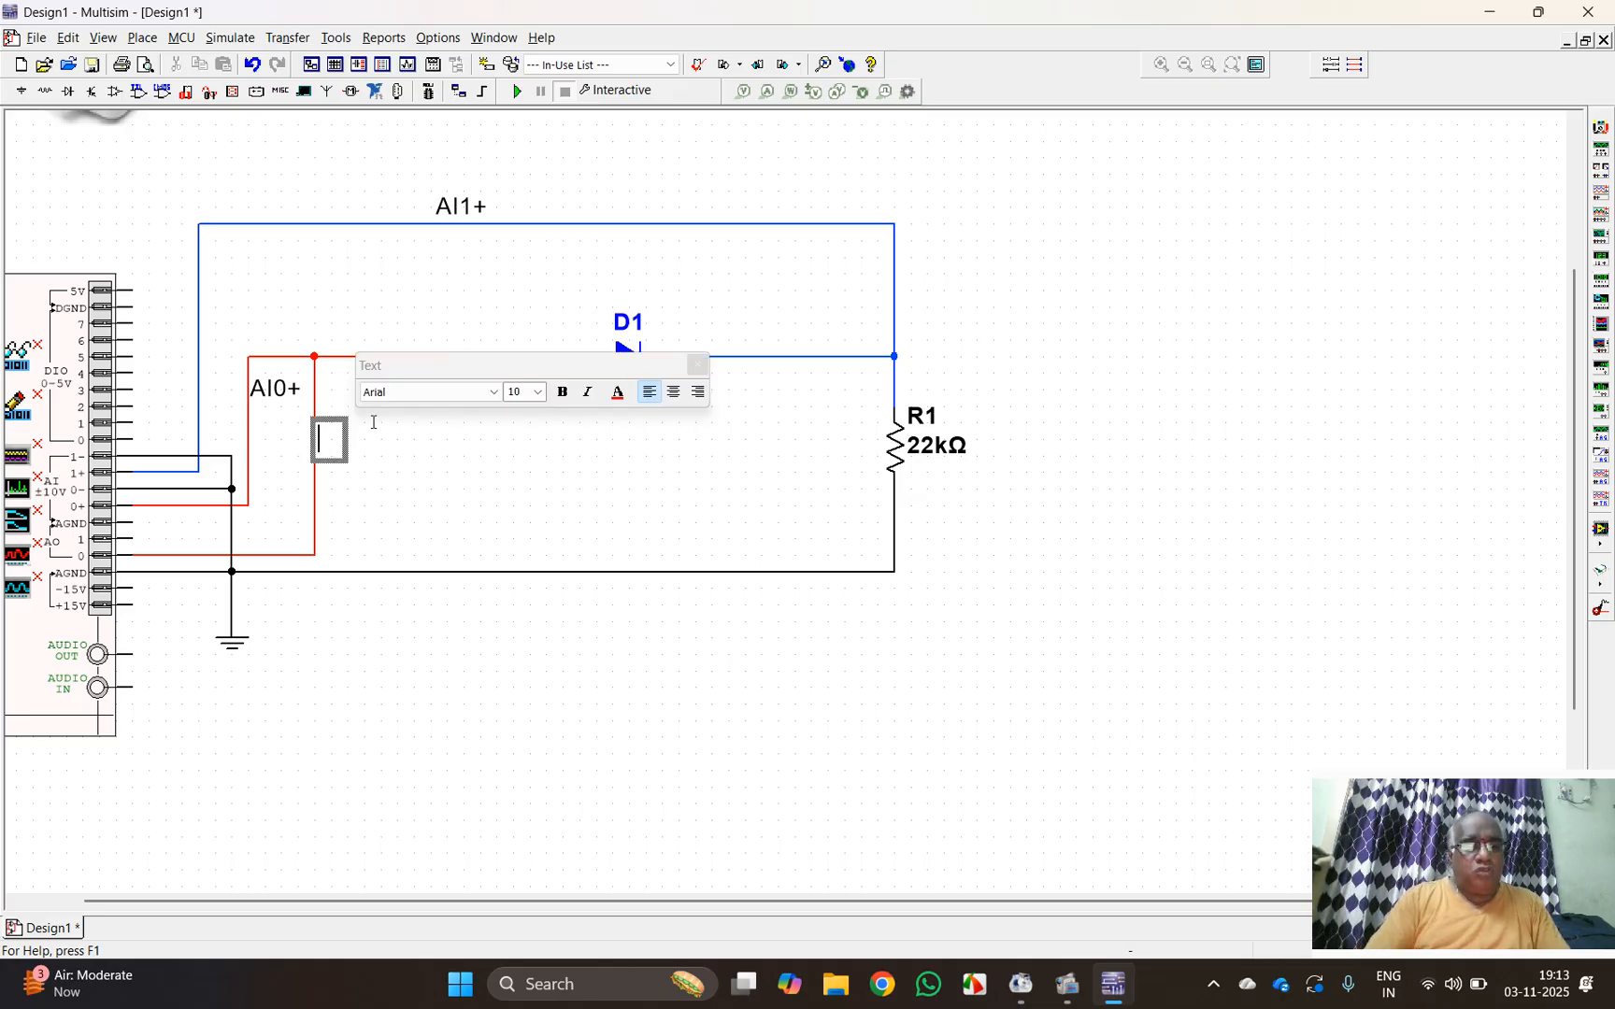
type("Ao")
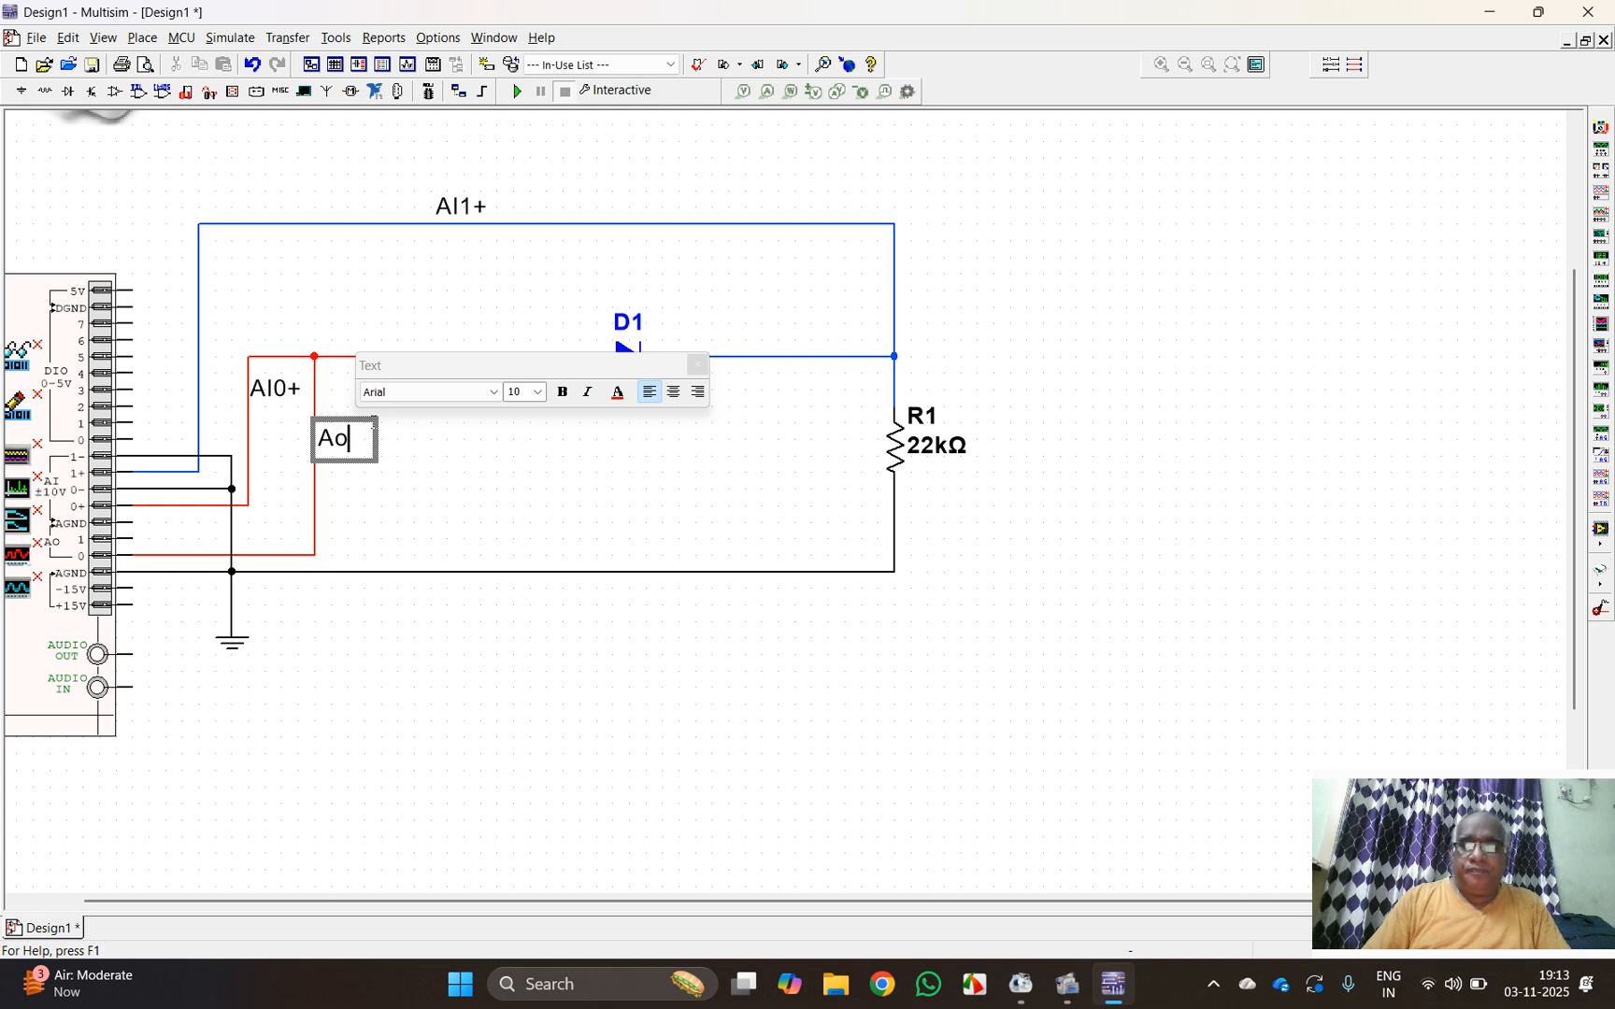
key("BackSpace")
type("O0")
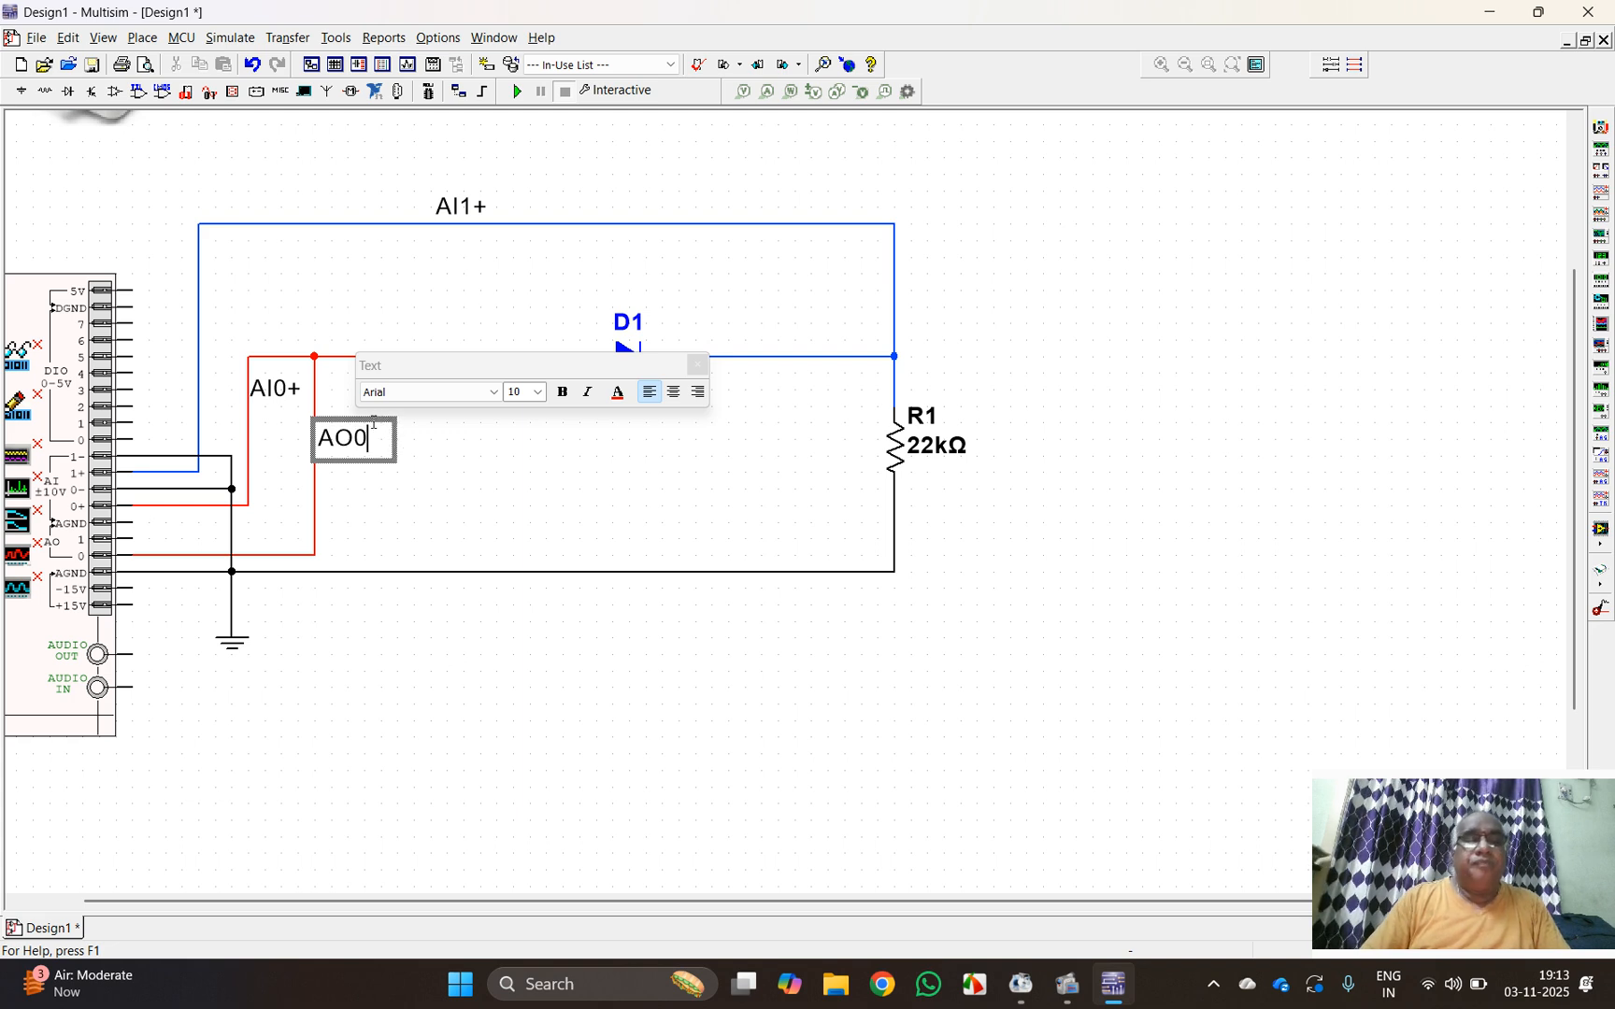
left_click(748, 444)
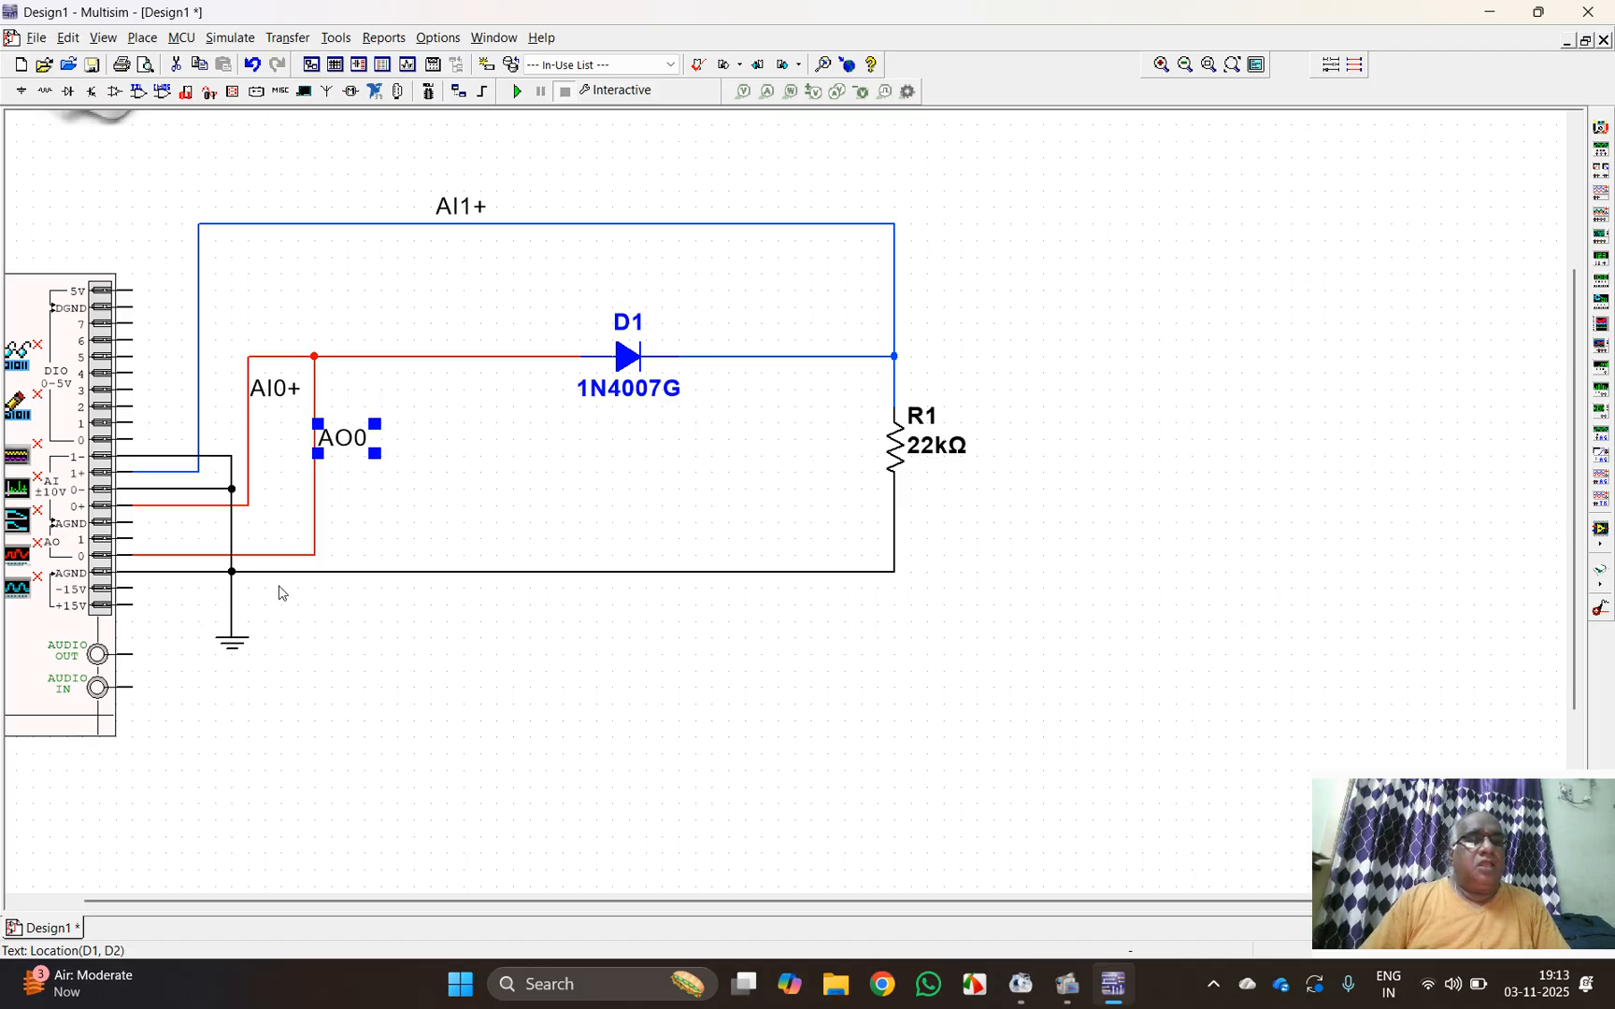
left_click(317, 572)
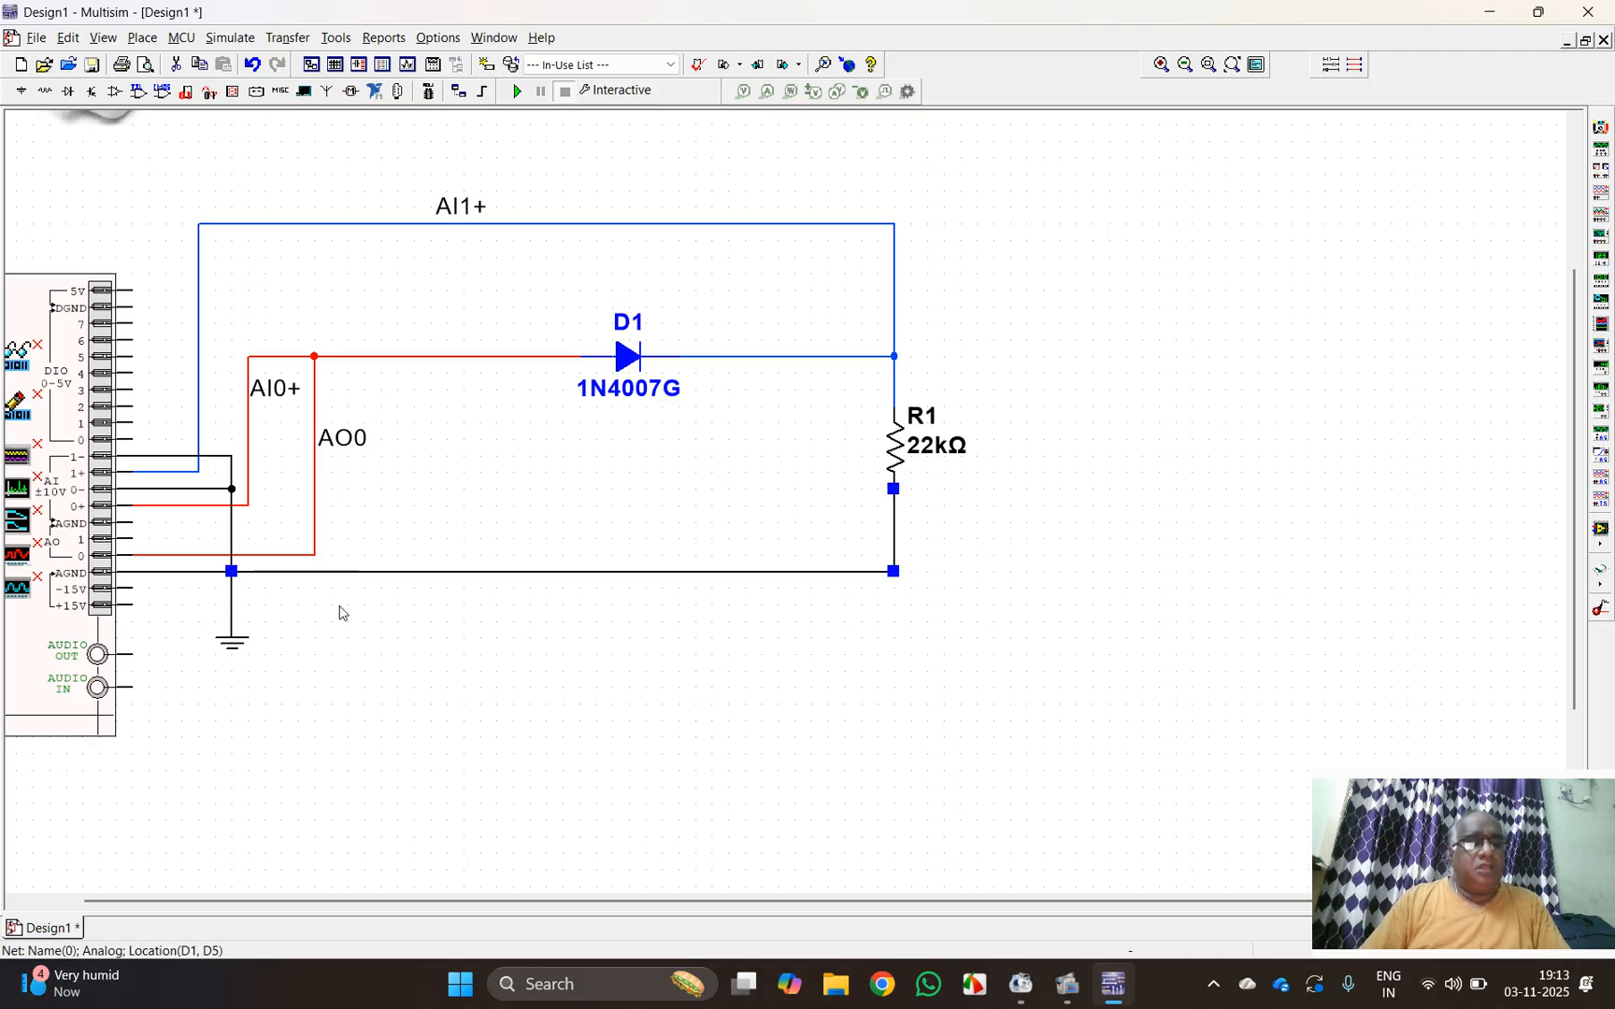
Step: Add a three-line text label reading AGND, AI0- and AI1- just below the horizontal black ground wire, beside the ground symbol
key("ctrl+alt+a")
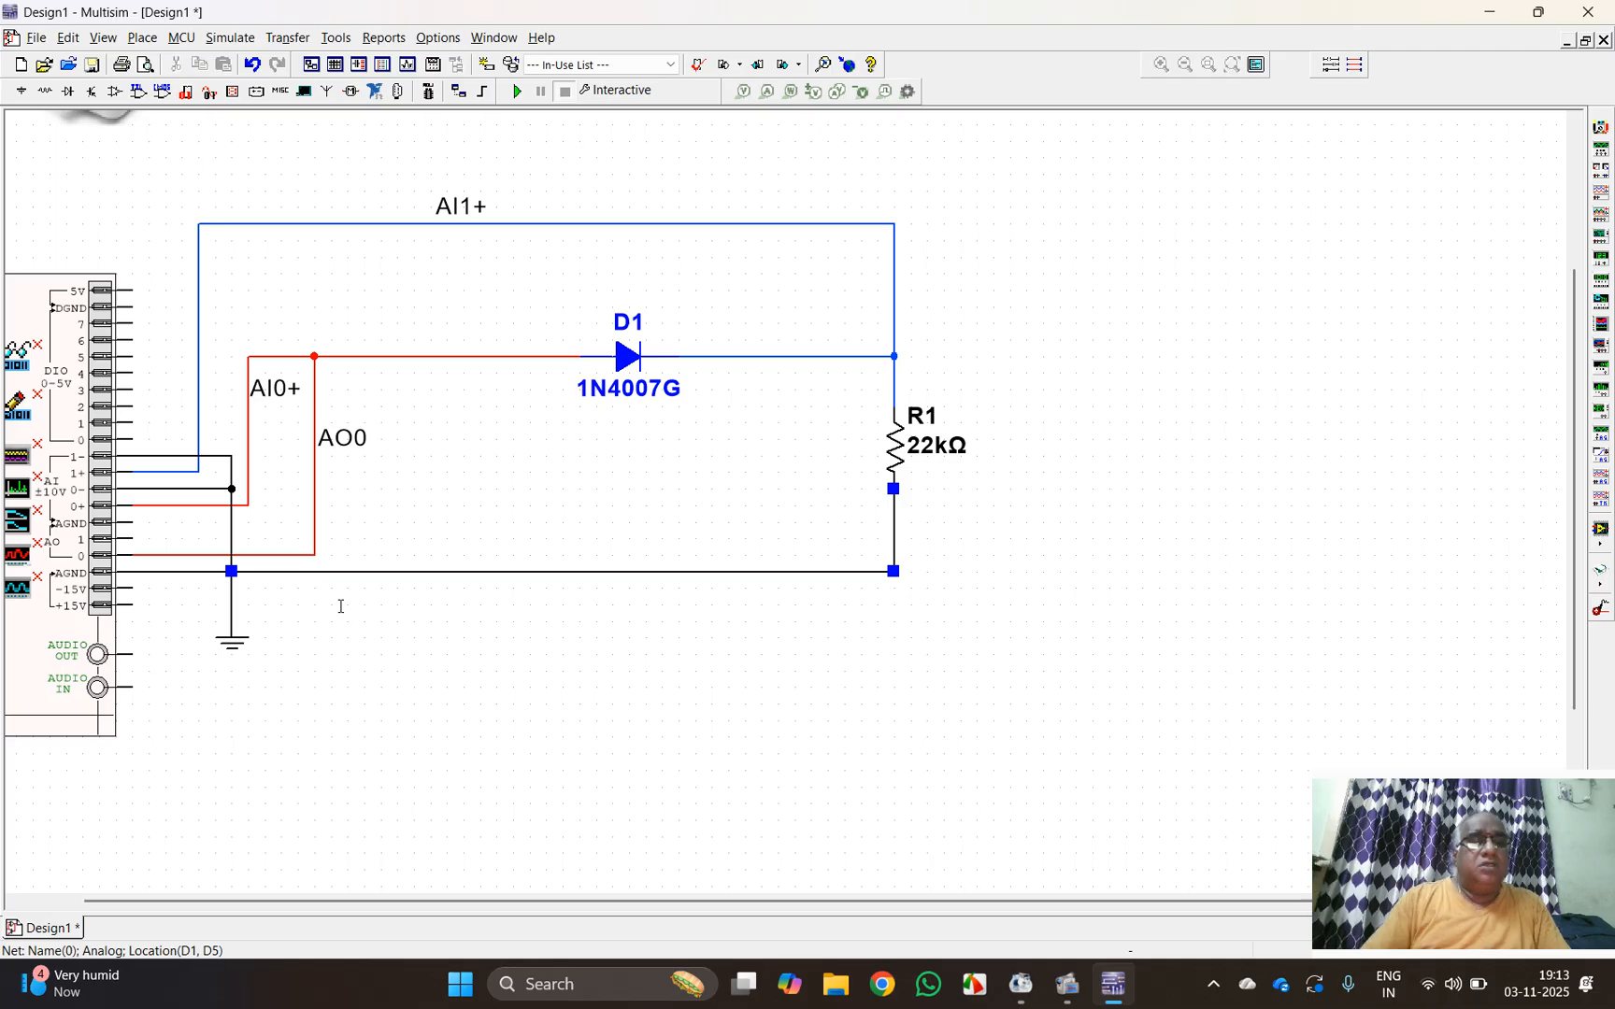
left_click(322, 583)
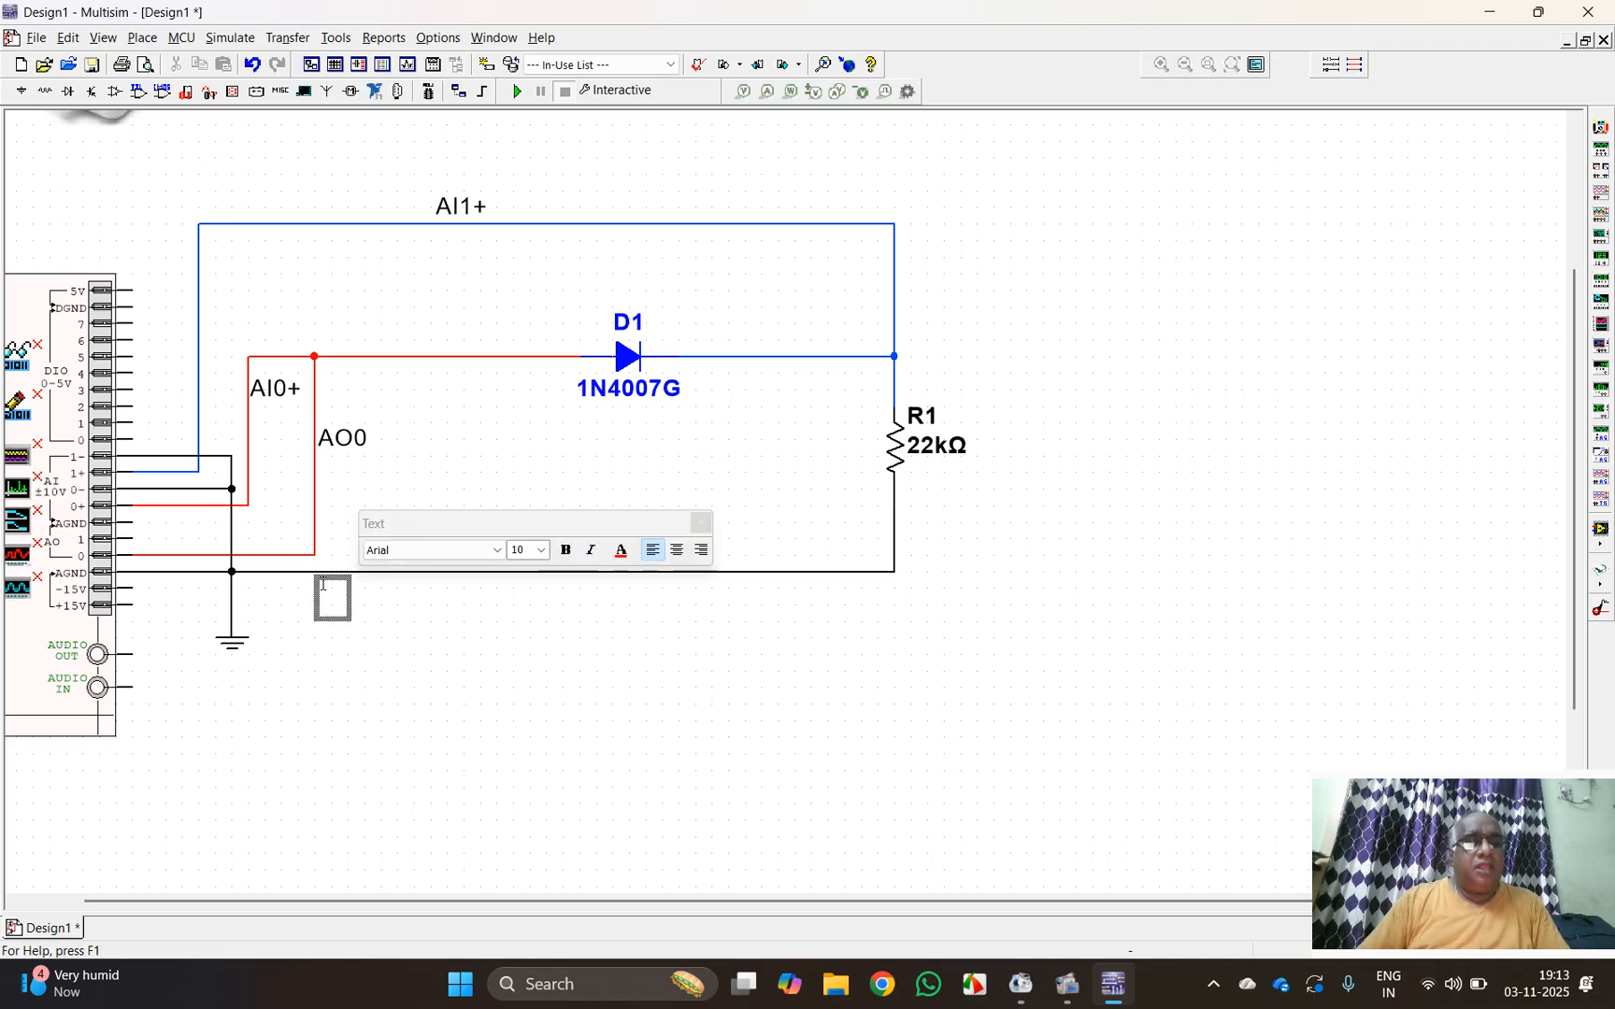
type("AGND")
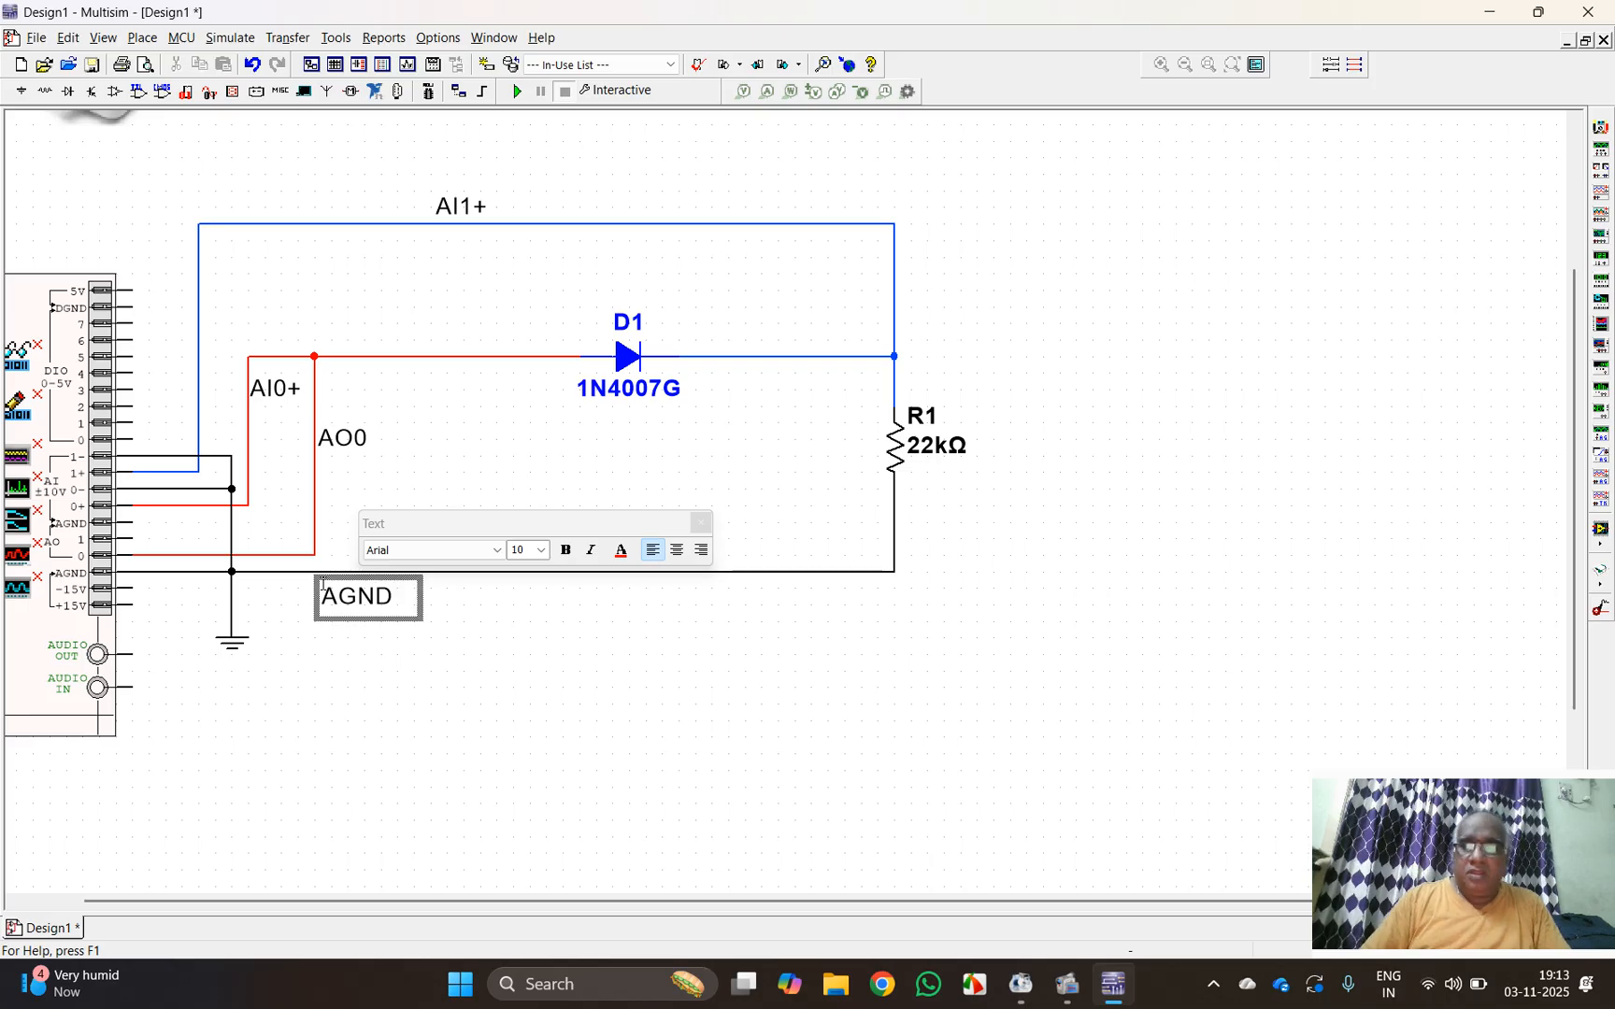
key("Return")
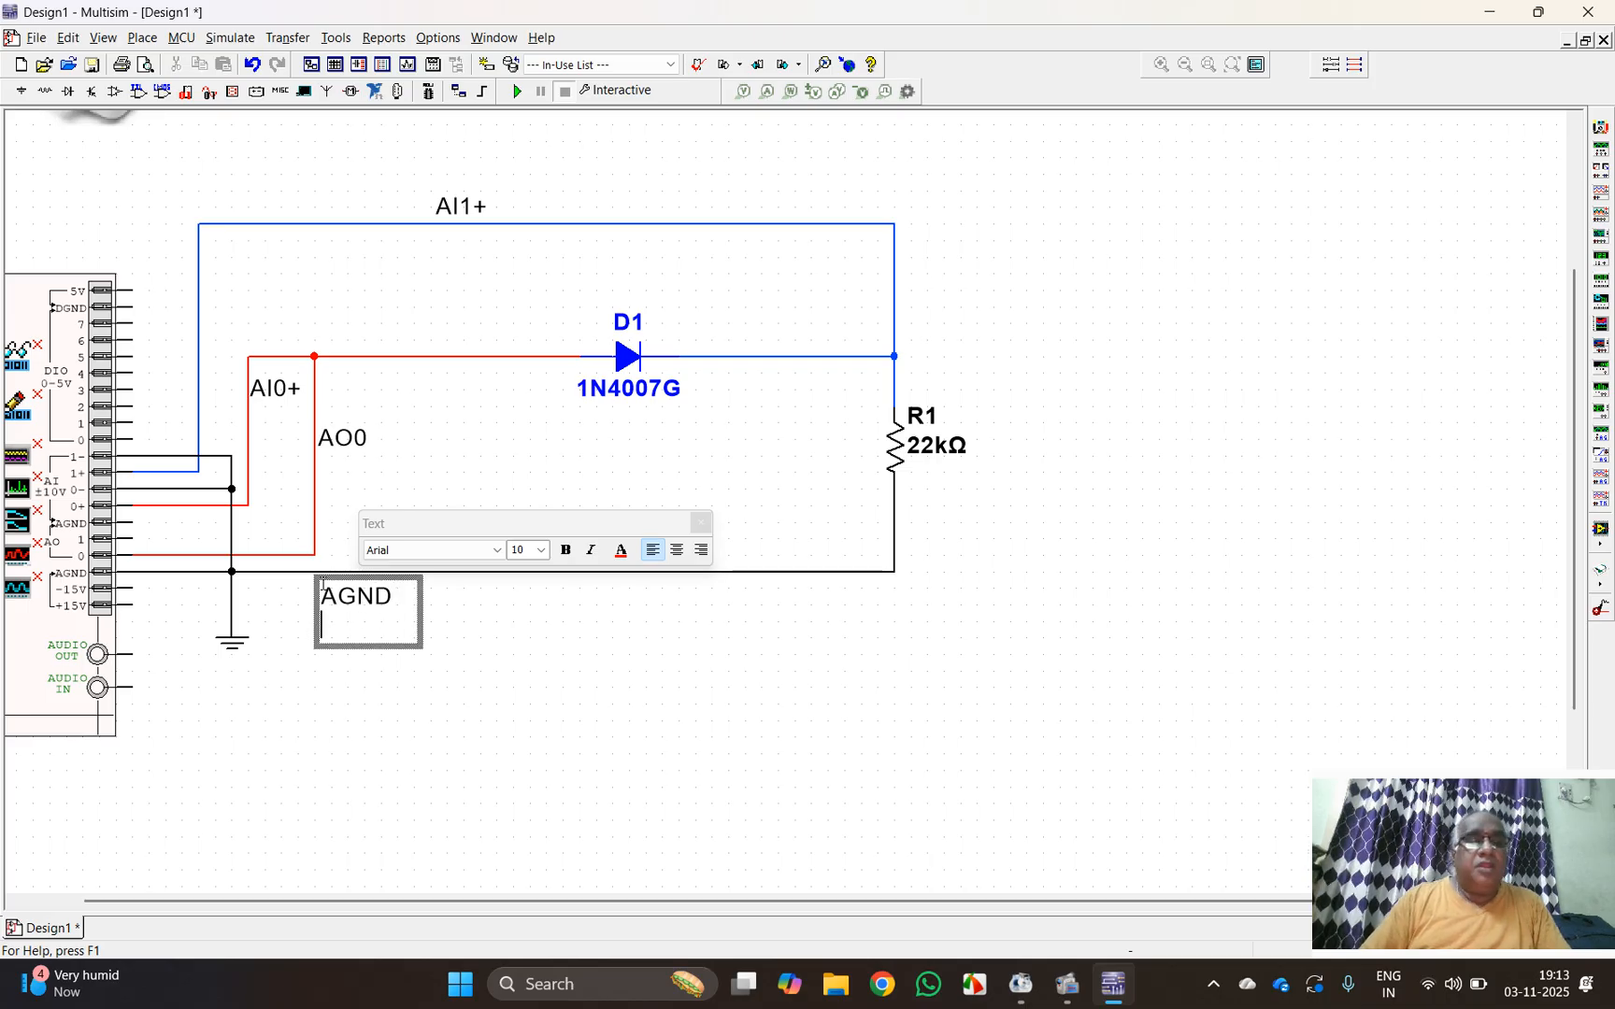
type("A")
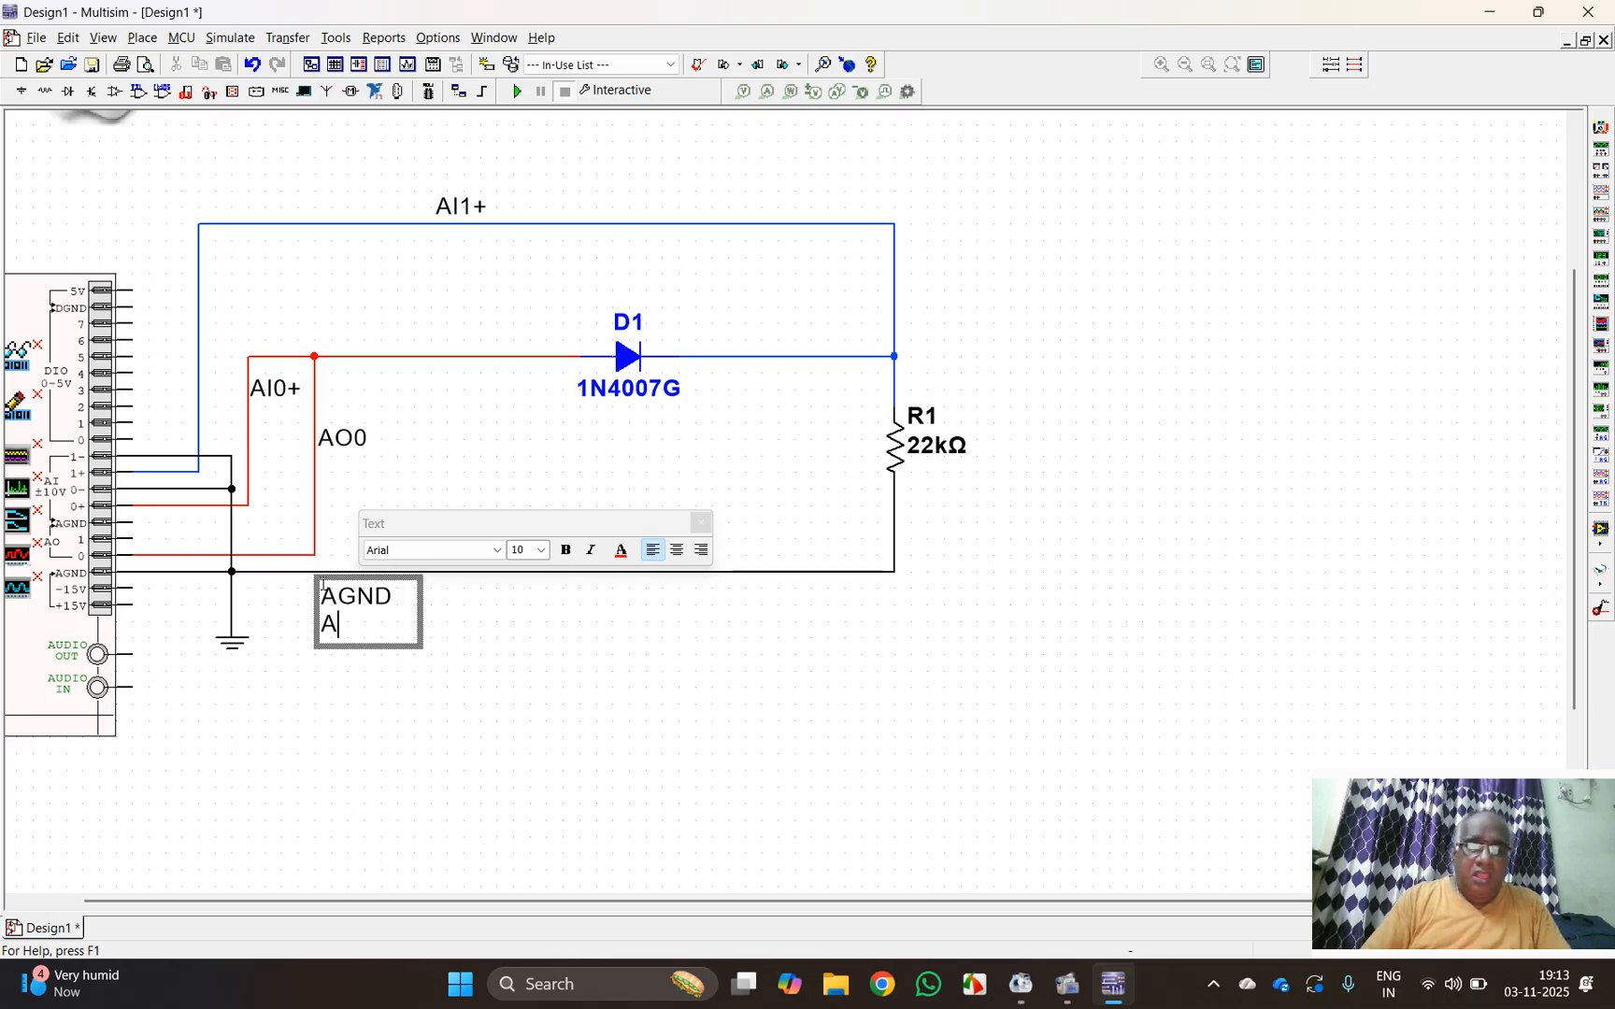
type("I")
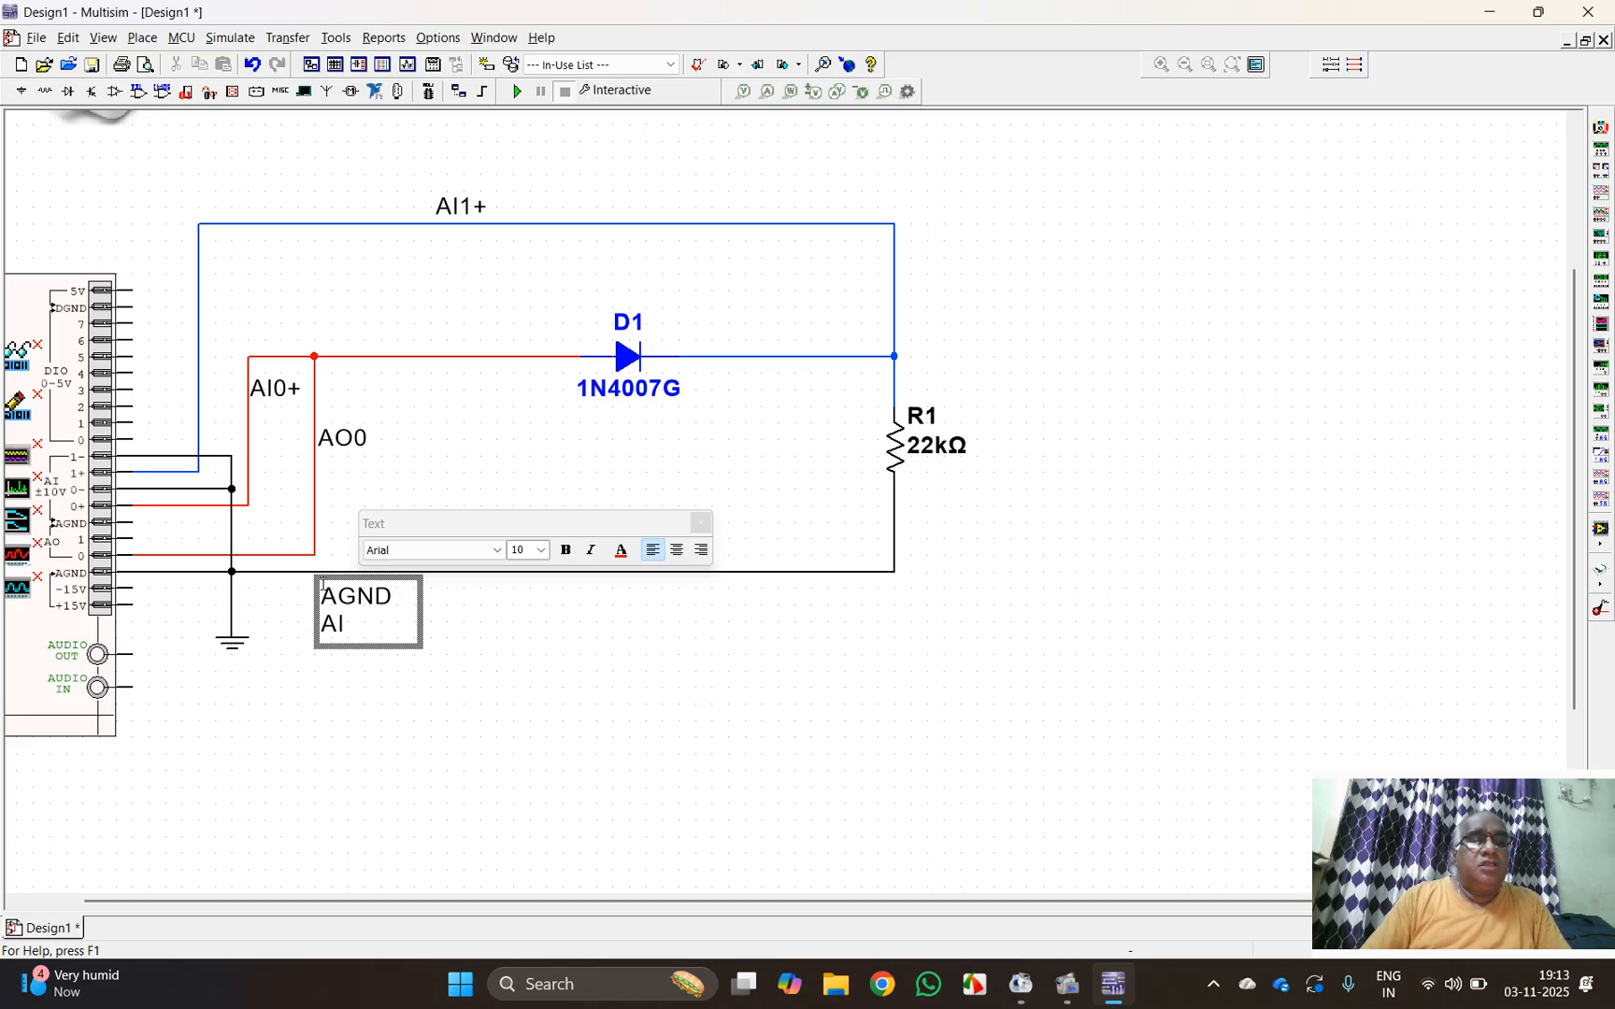
type("0-")
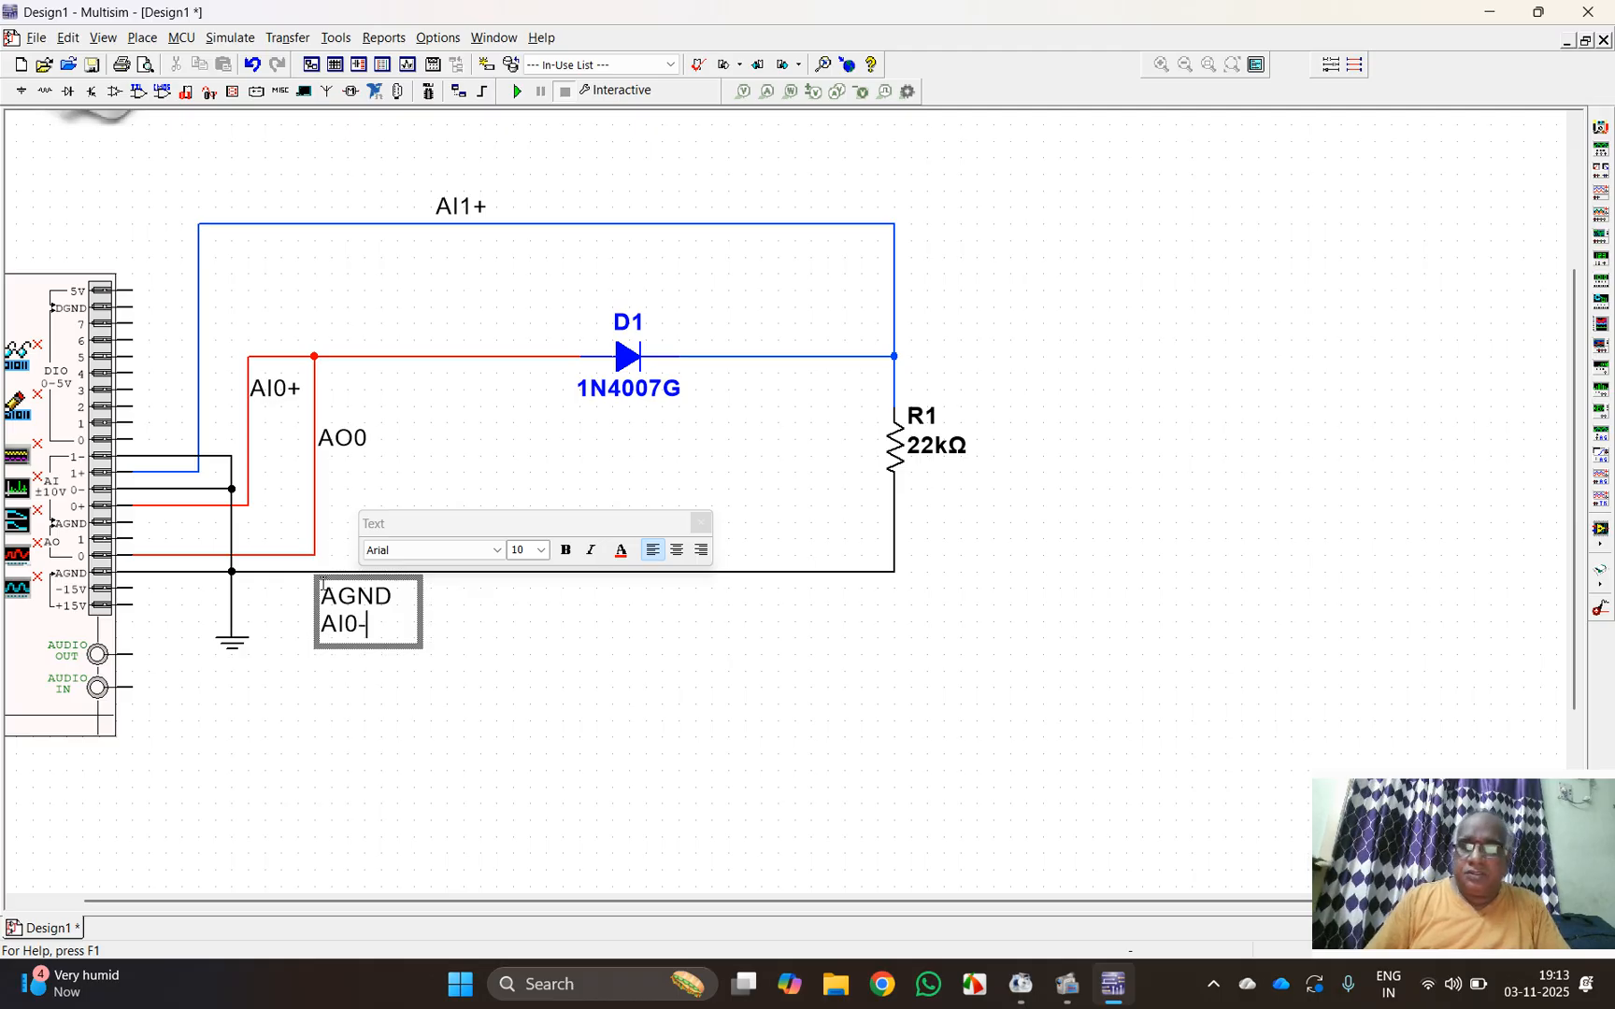
key("Return")
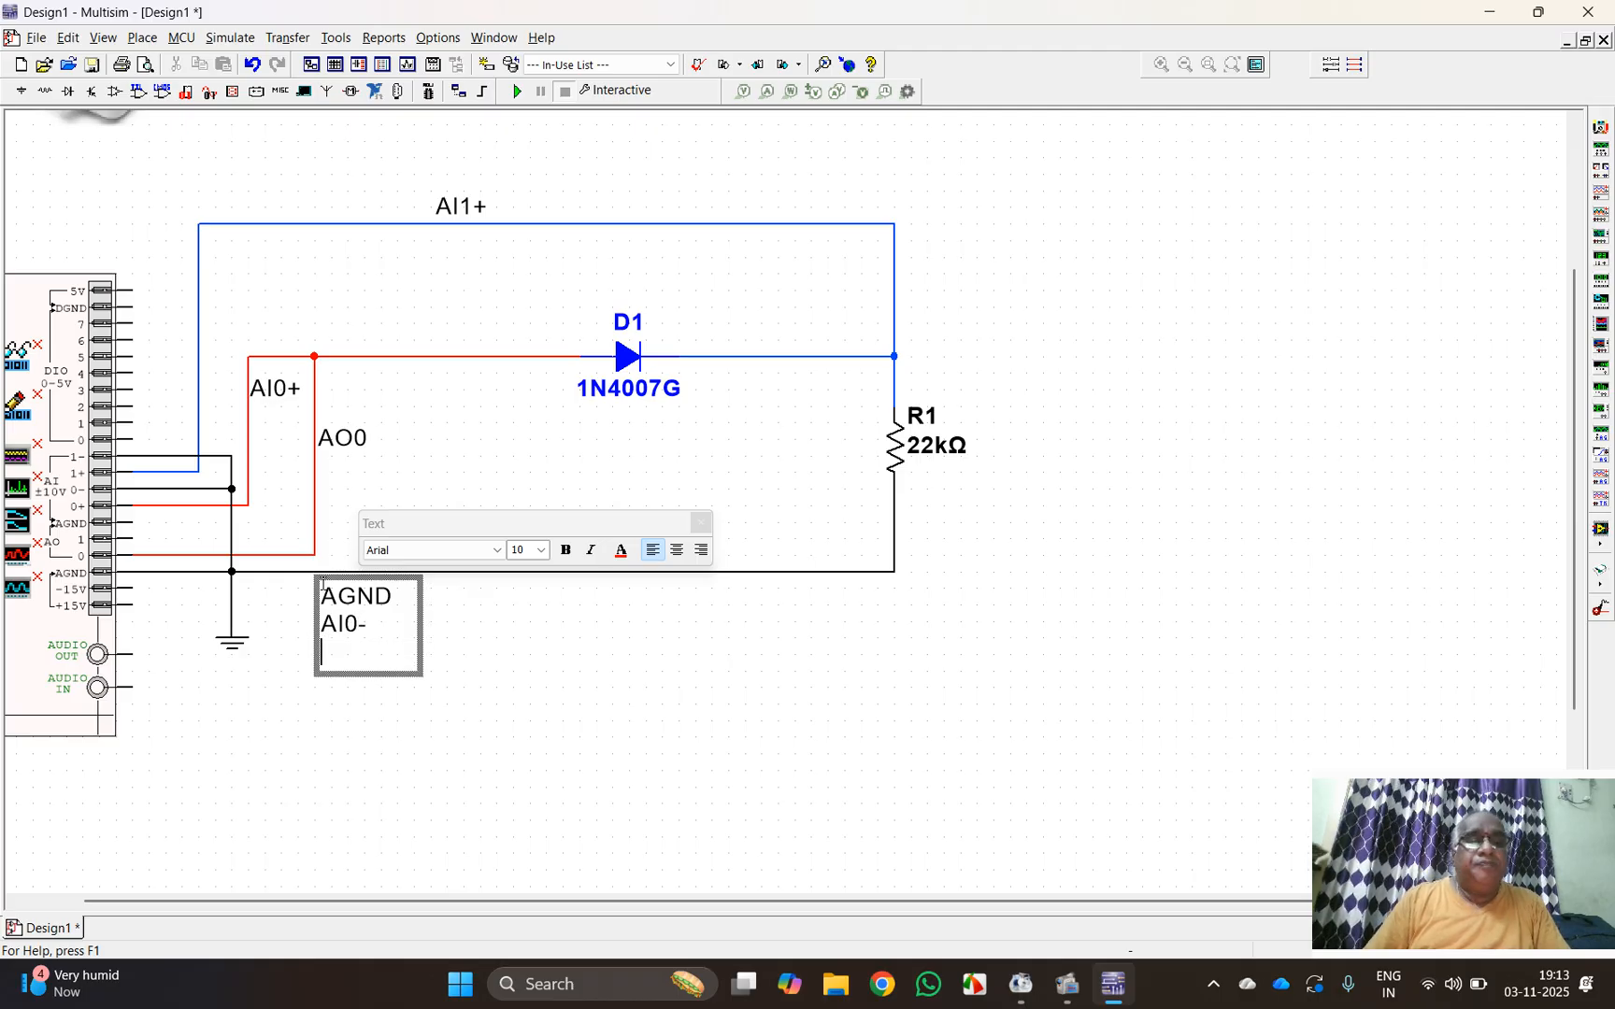
type("a")
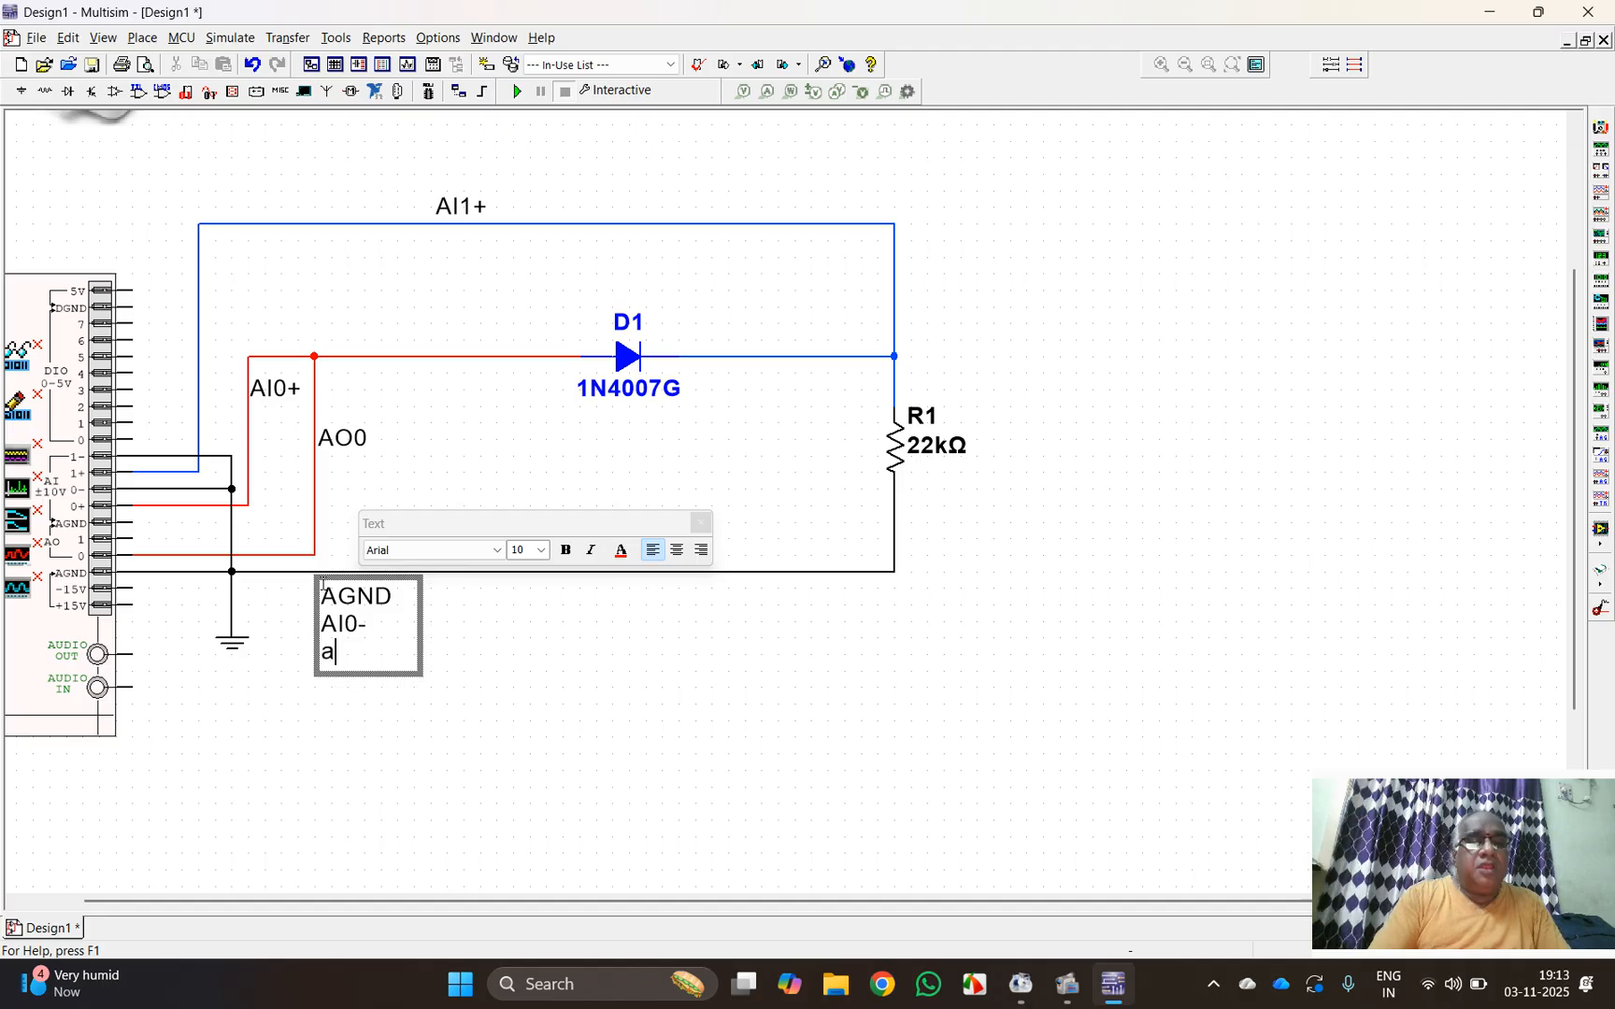
key("BackSpace")
type("AI")
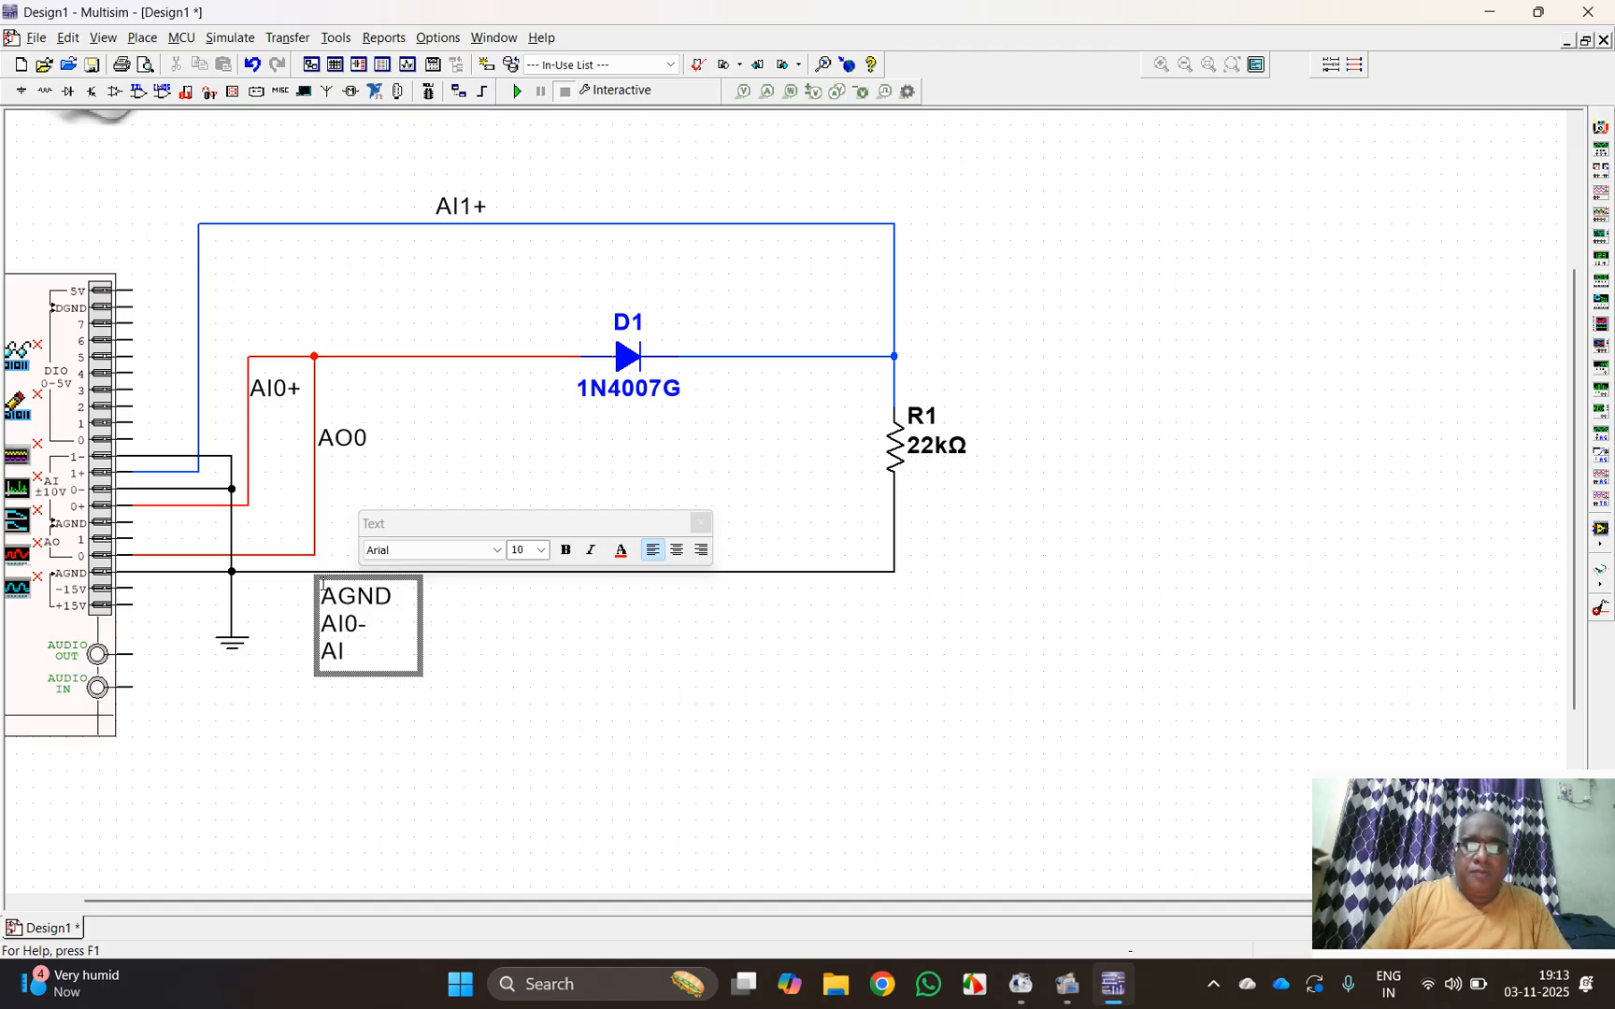
type("1-")
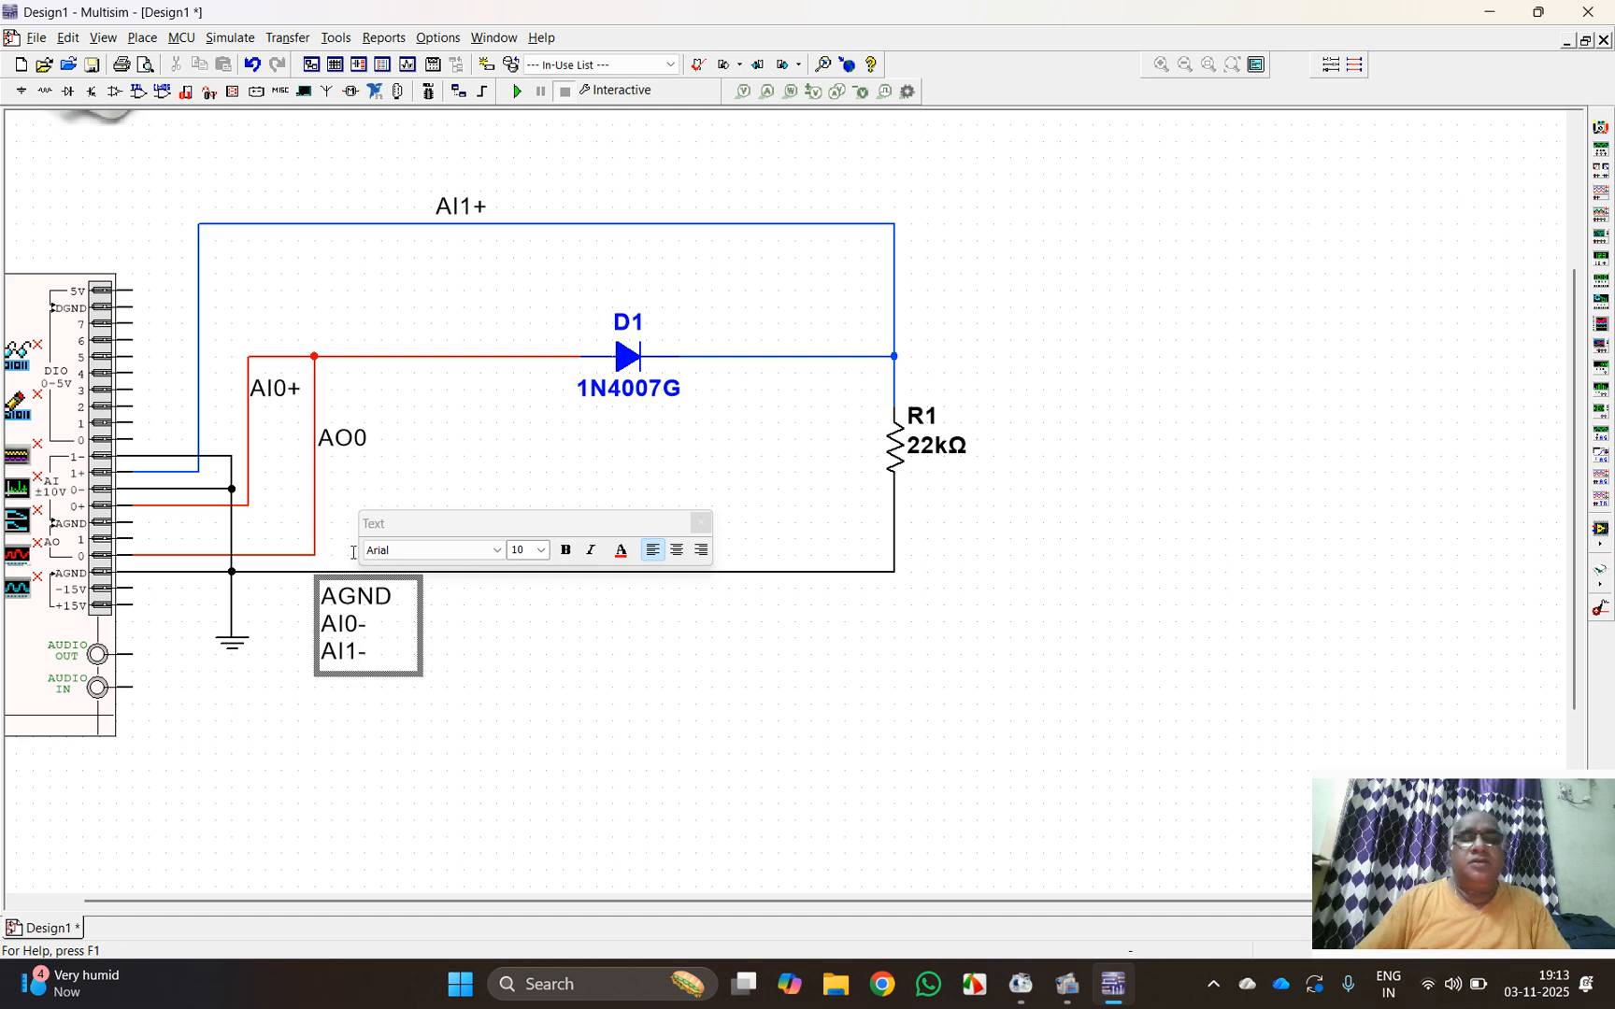
left_click(796, 780)
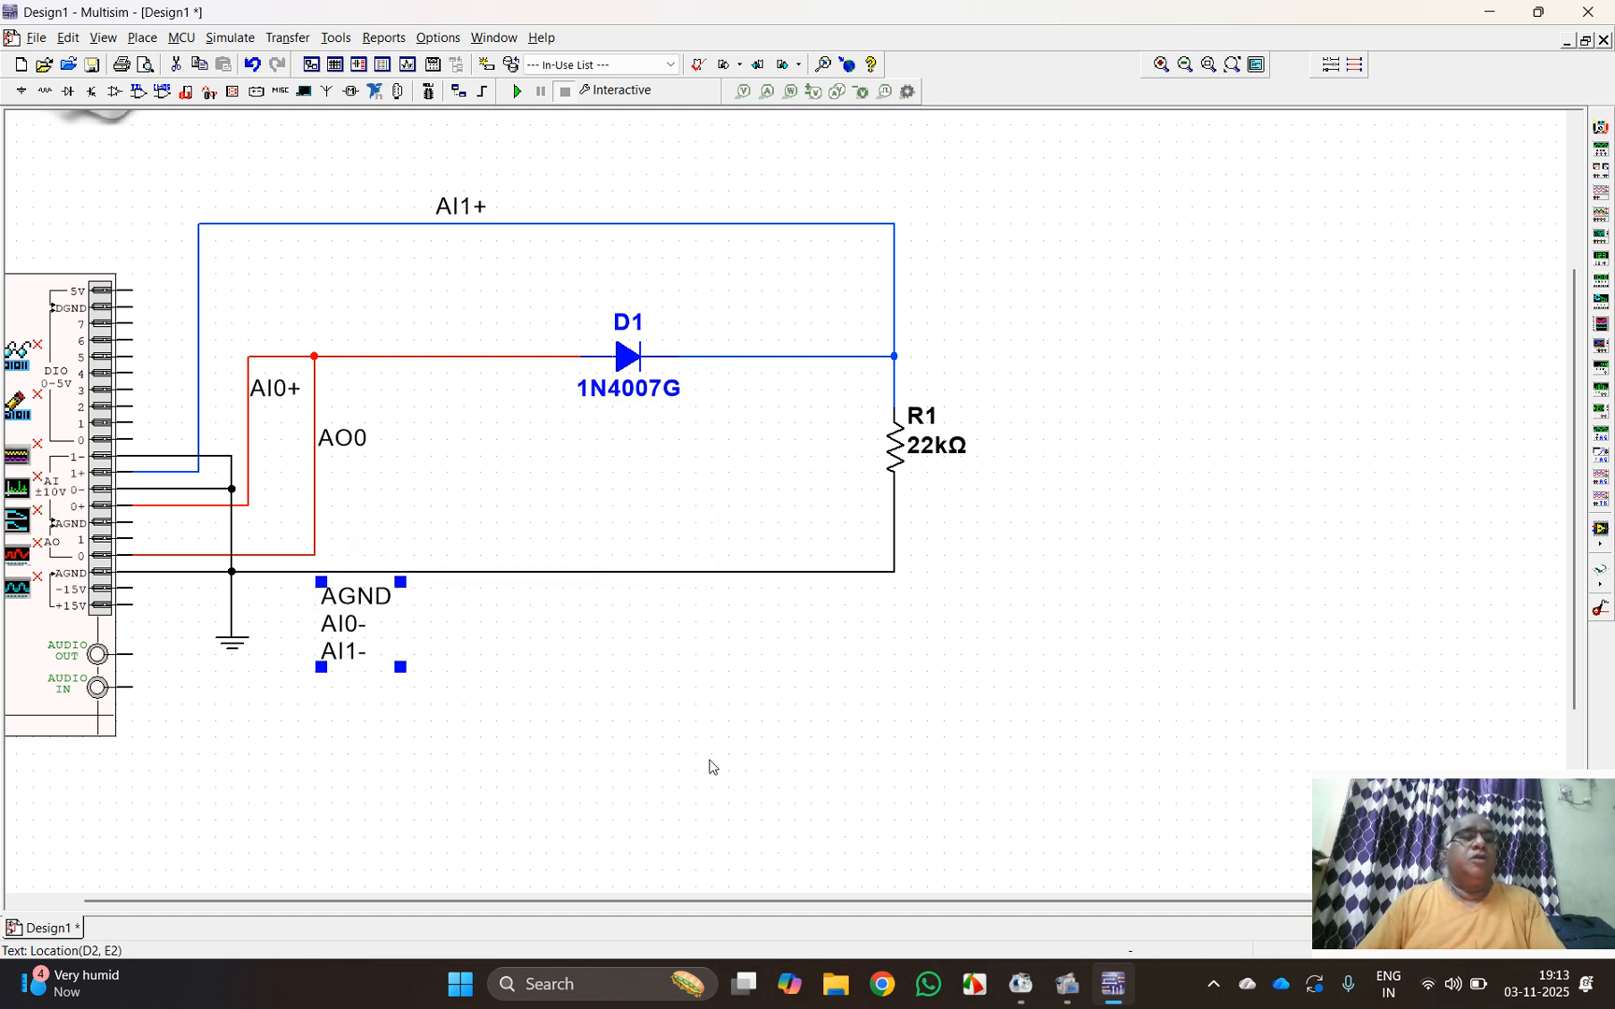
Step: Open the myDAQ function generator and set its frequency to 1 kHz and amplitude to 10.00 Vpp
left_click_drag(480, 890, 215, 803)
left_click(83, 592)
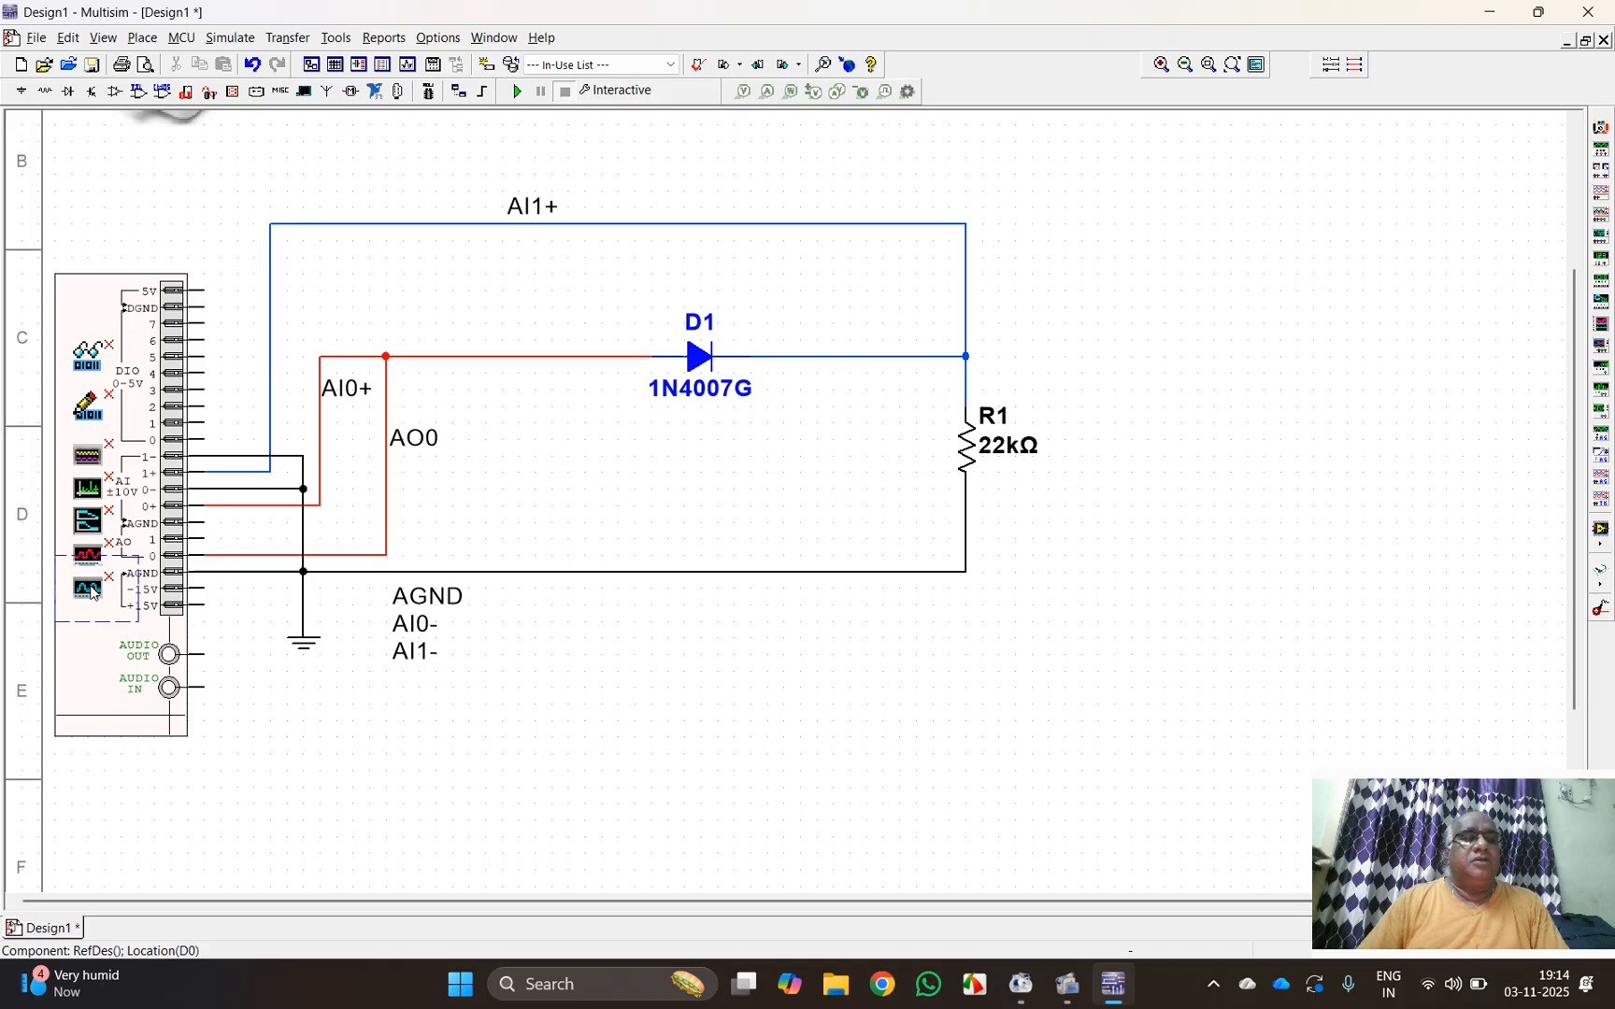
double_click(90, 588)
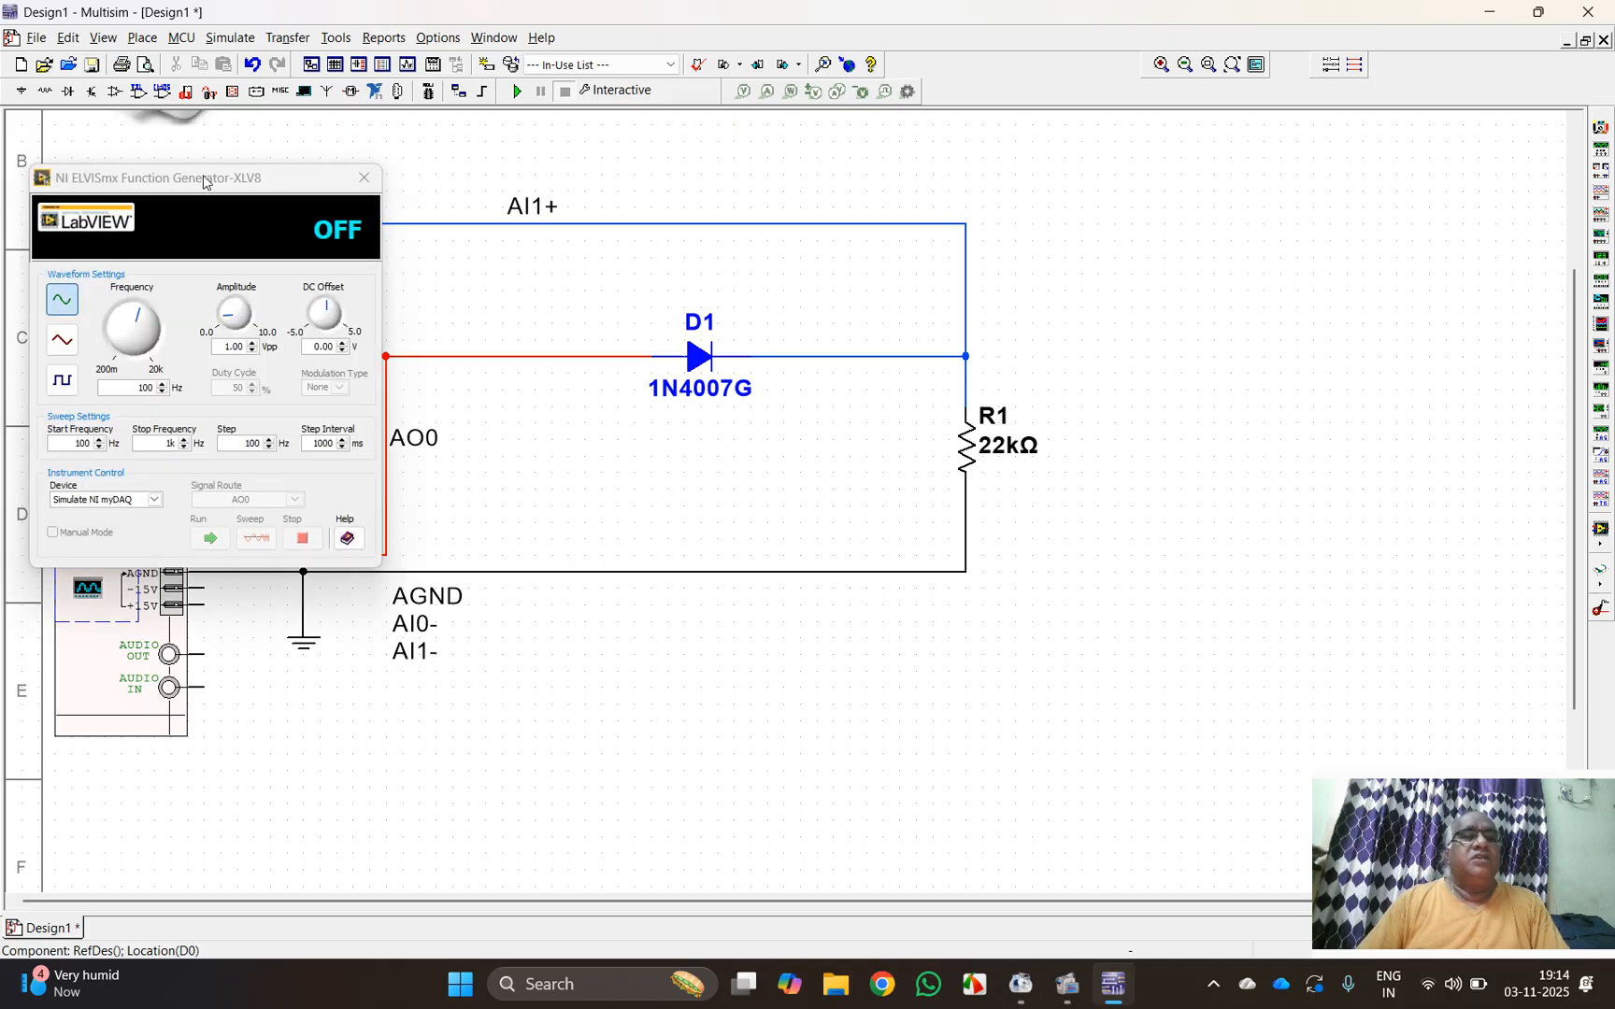
left_click_drag(192, 185, 703, 180)
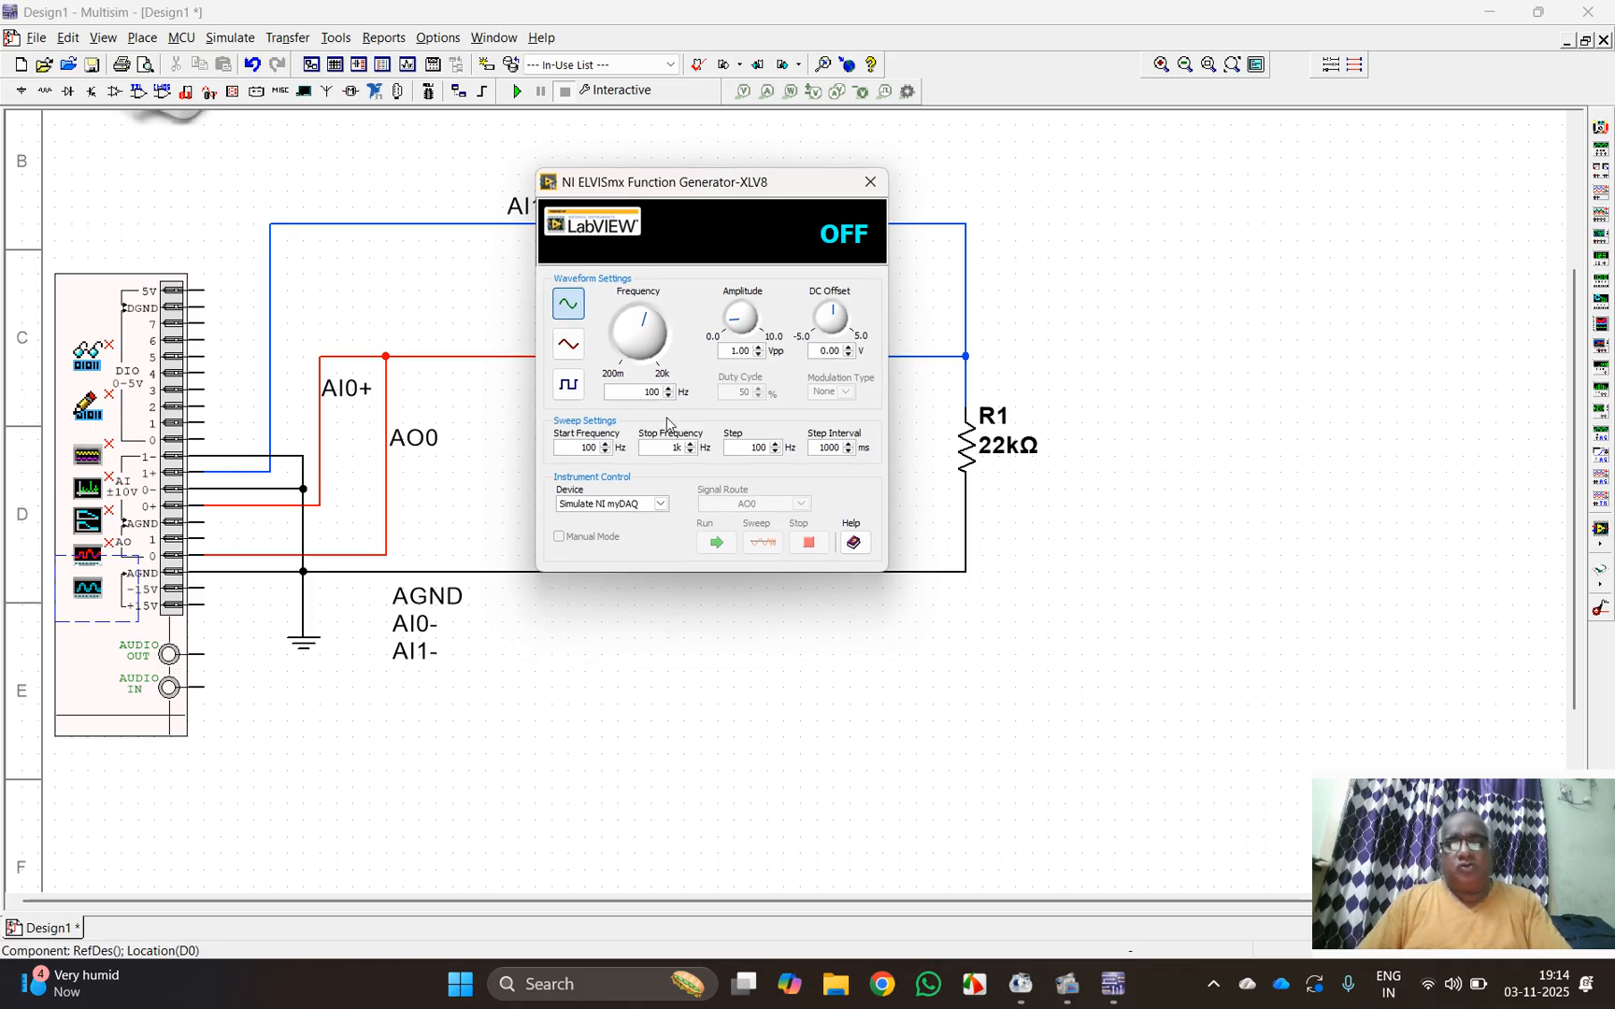
key("Return")
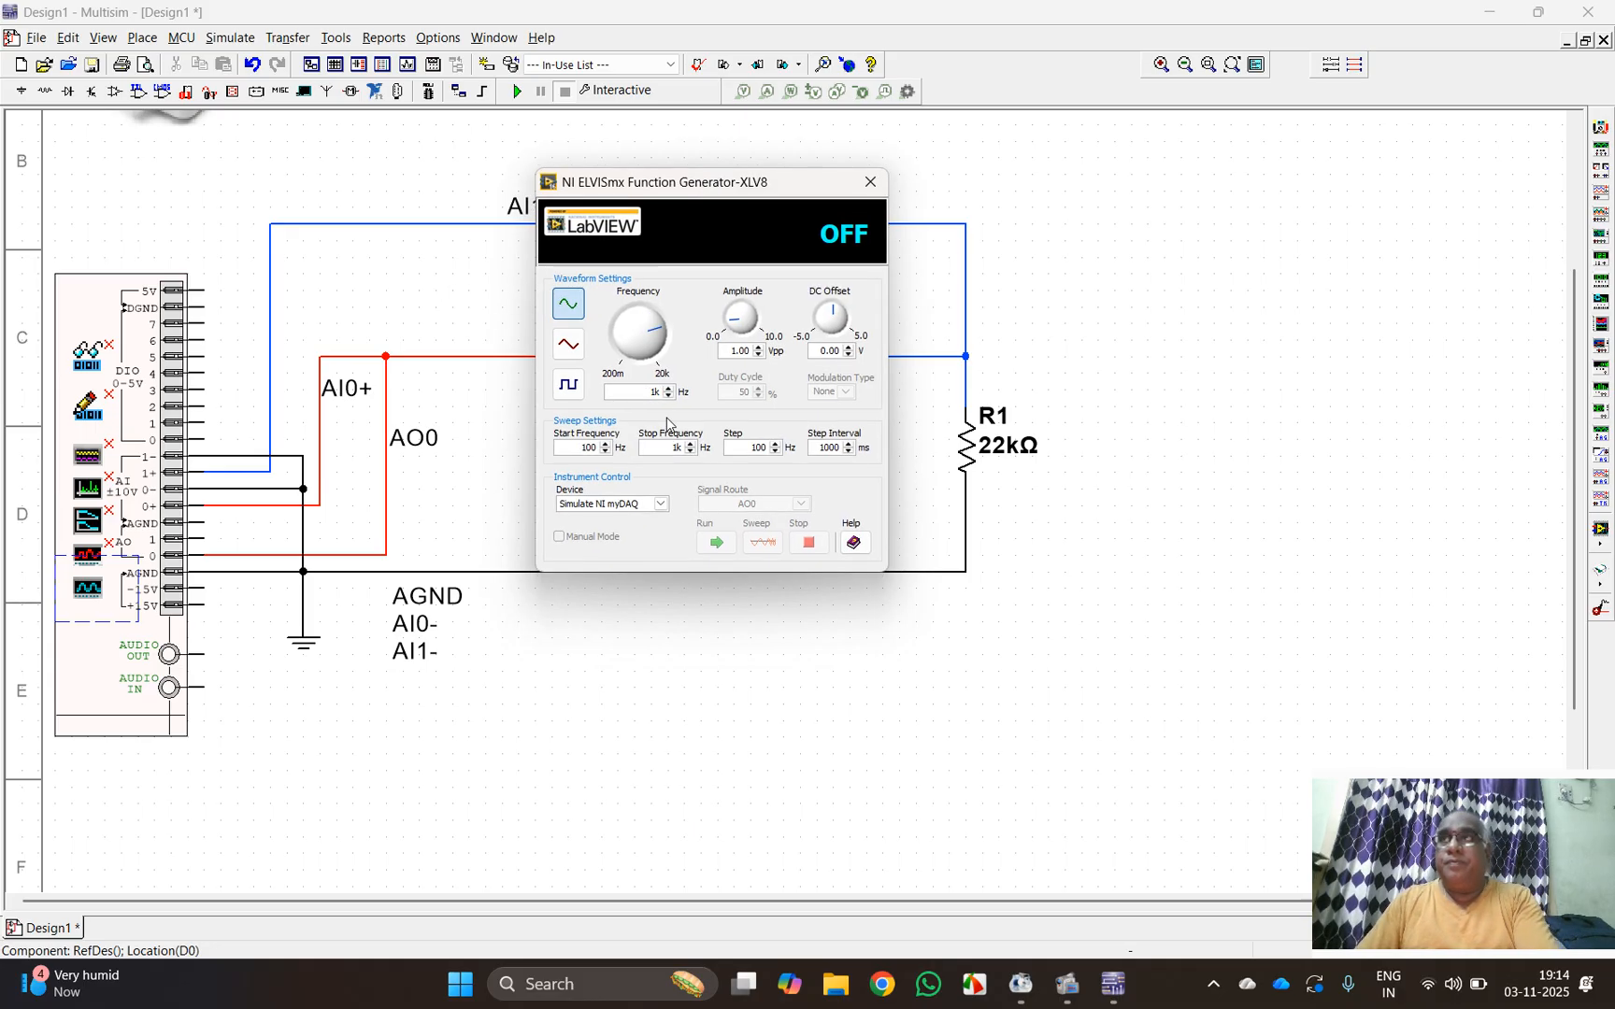
left_click(737, 353)
type("0")
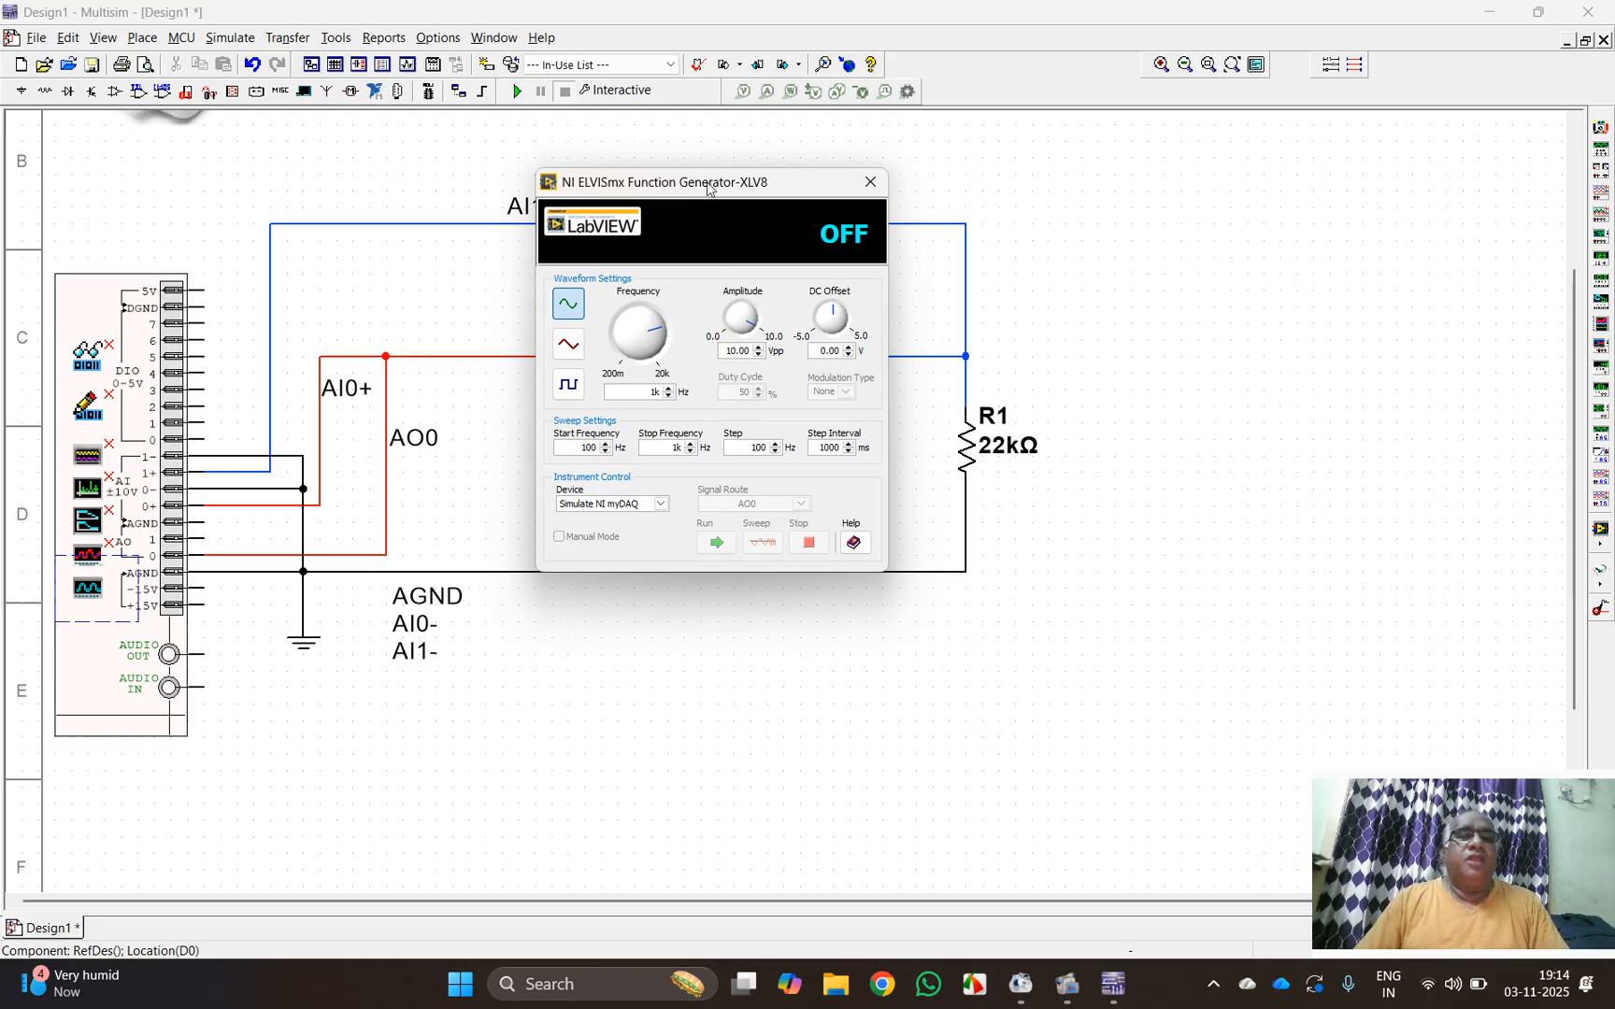
Step: Open the myDAQ oscilloscope, place it beside the function generator without overlap, and enable Channel 1
left_click_drag(698, 184, 505, 178)
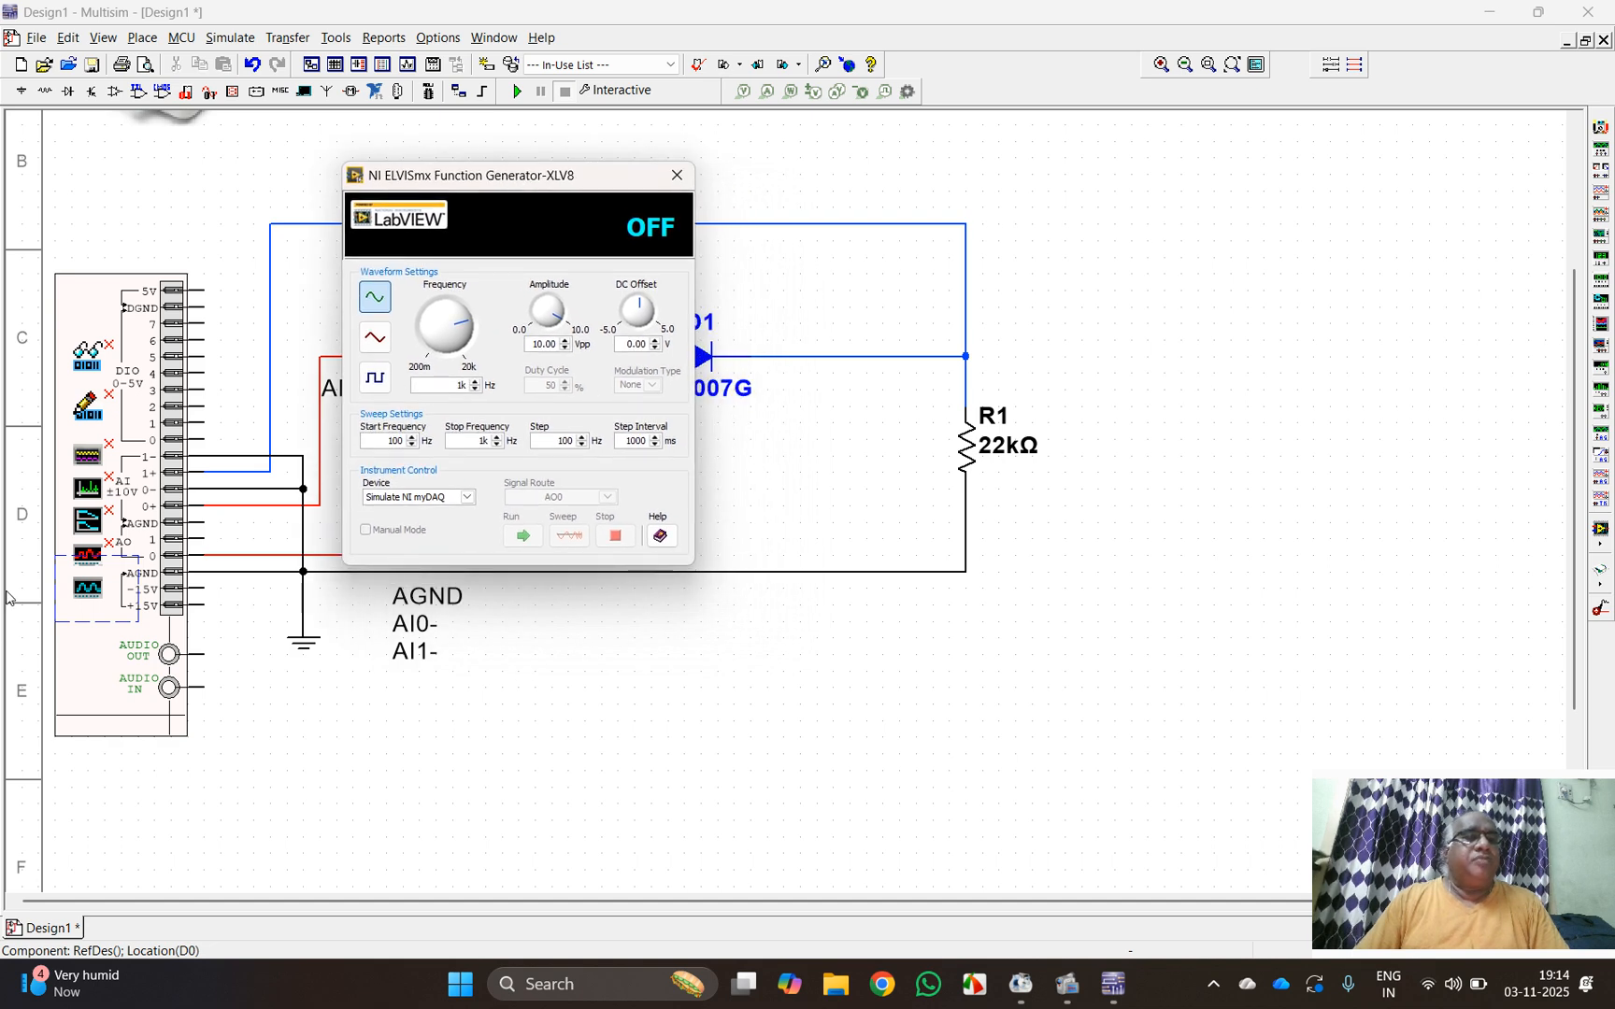
double_click(81, 458)
left_click(1010, 181)
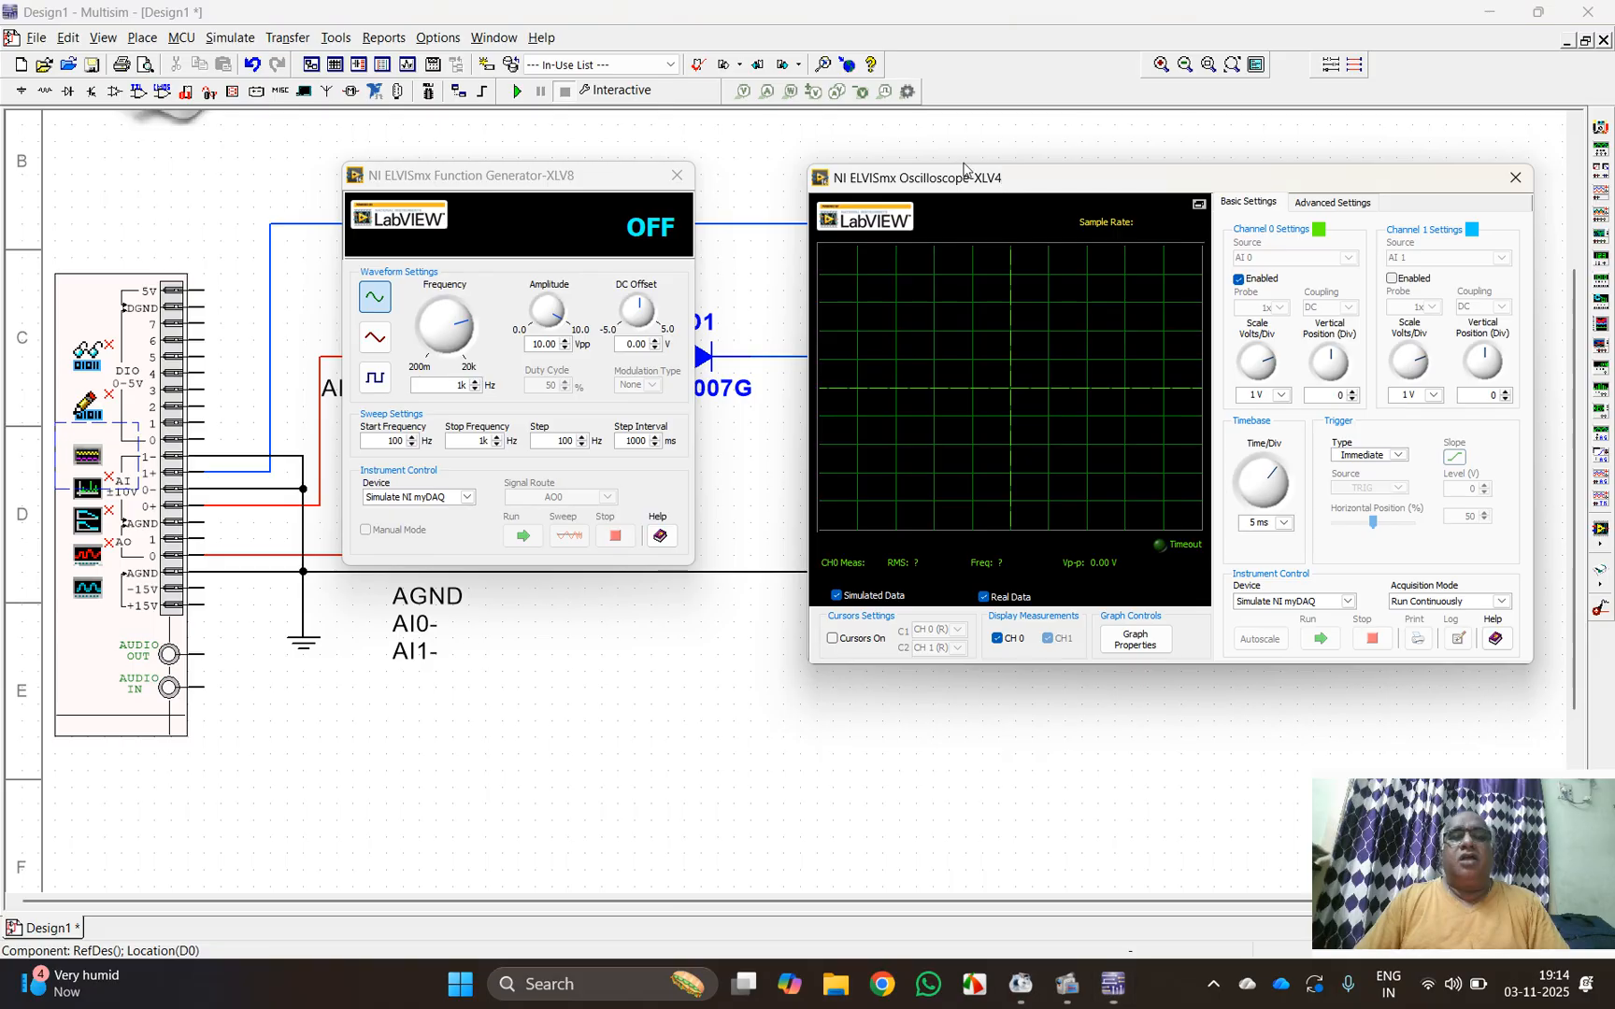
left_click_drag(907, 182, 810, 175)
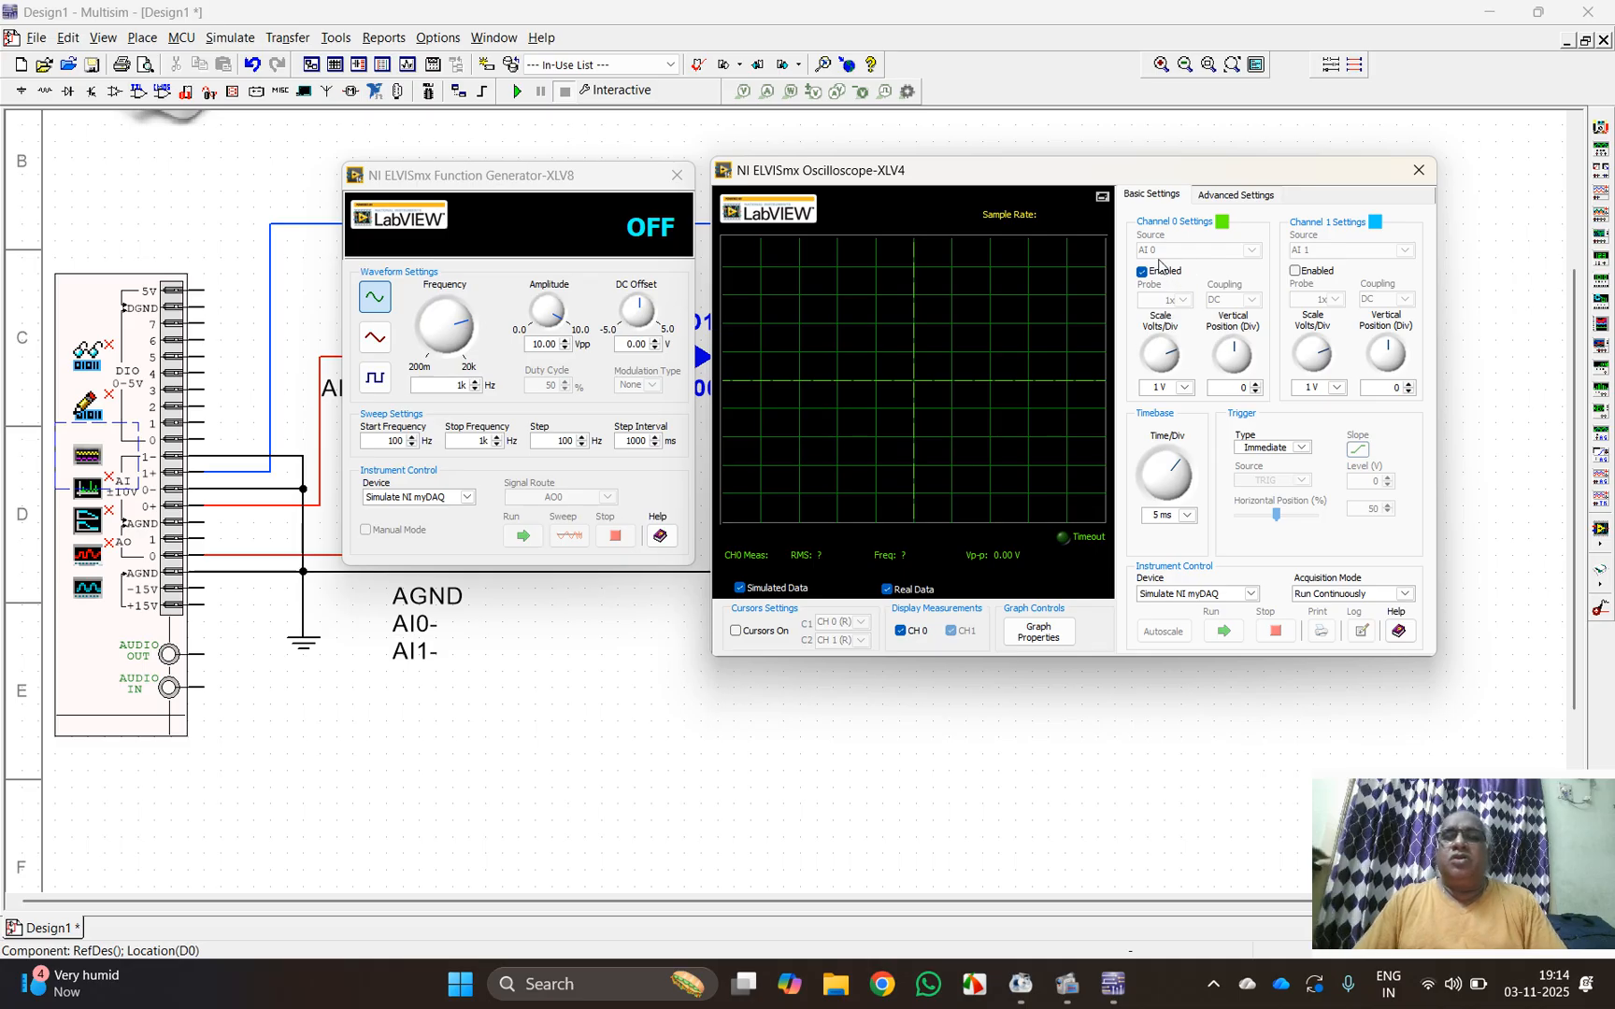
left_click(1295, 271)
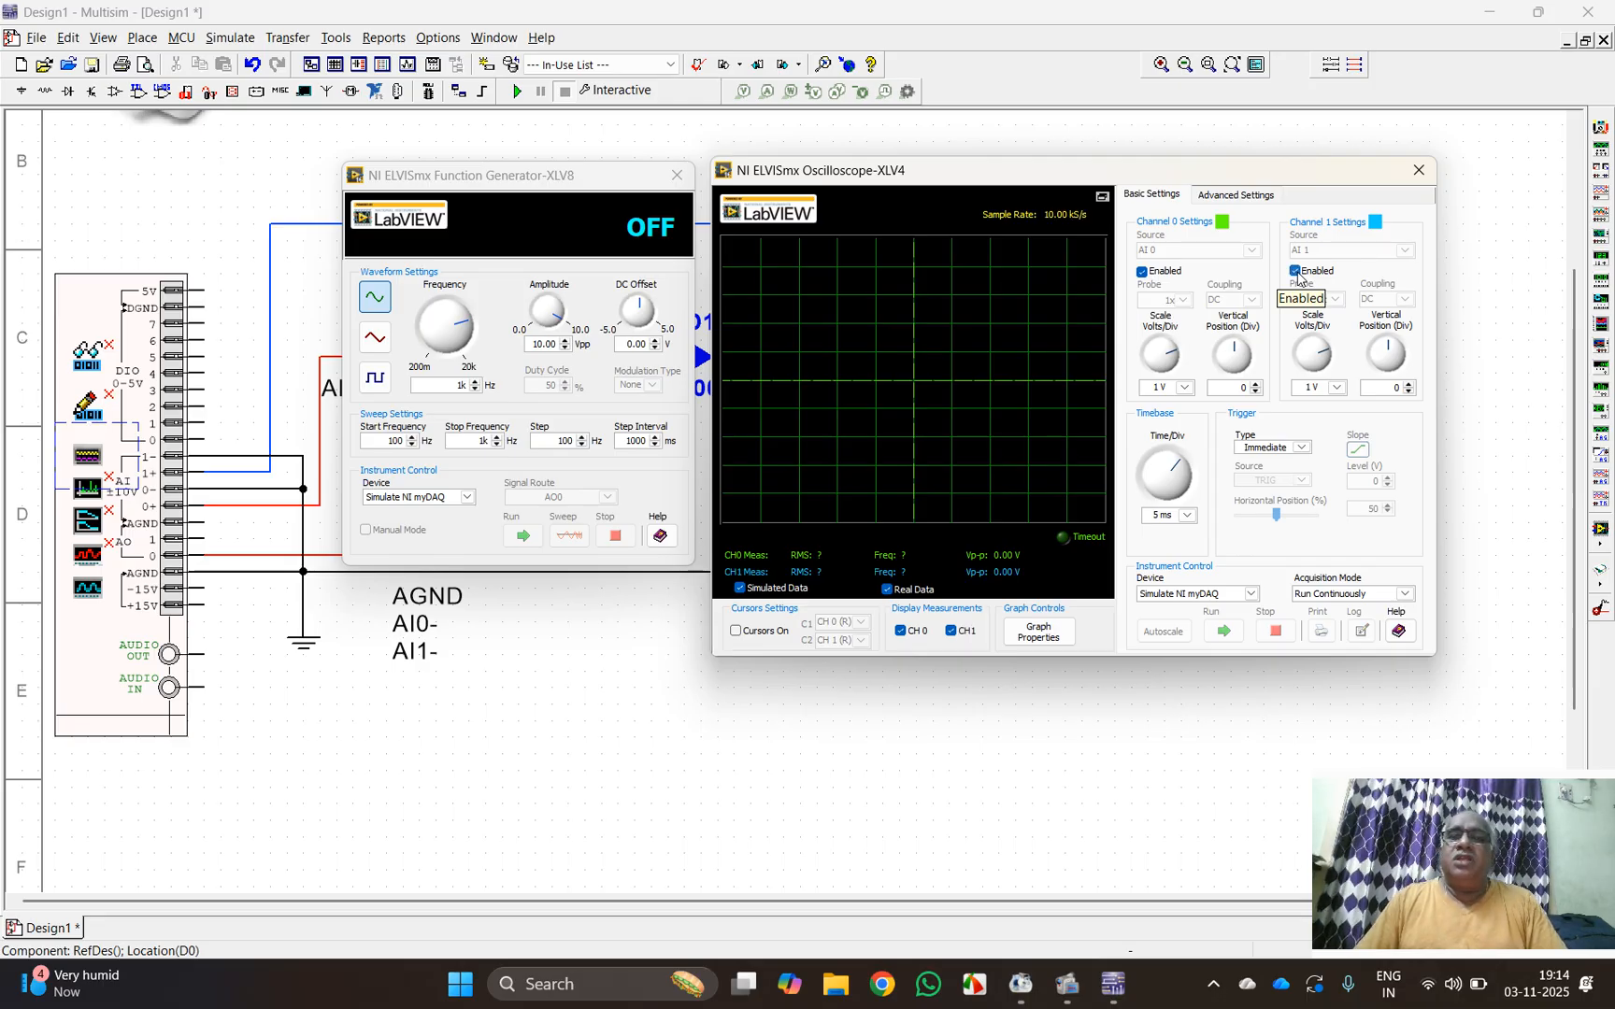
Step: Set the oscilloscope timebase to 500 us per division and the scale of Channel 0 and Channel 1 to 2 V per division
left_click(1186, 517)
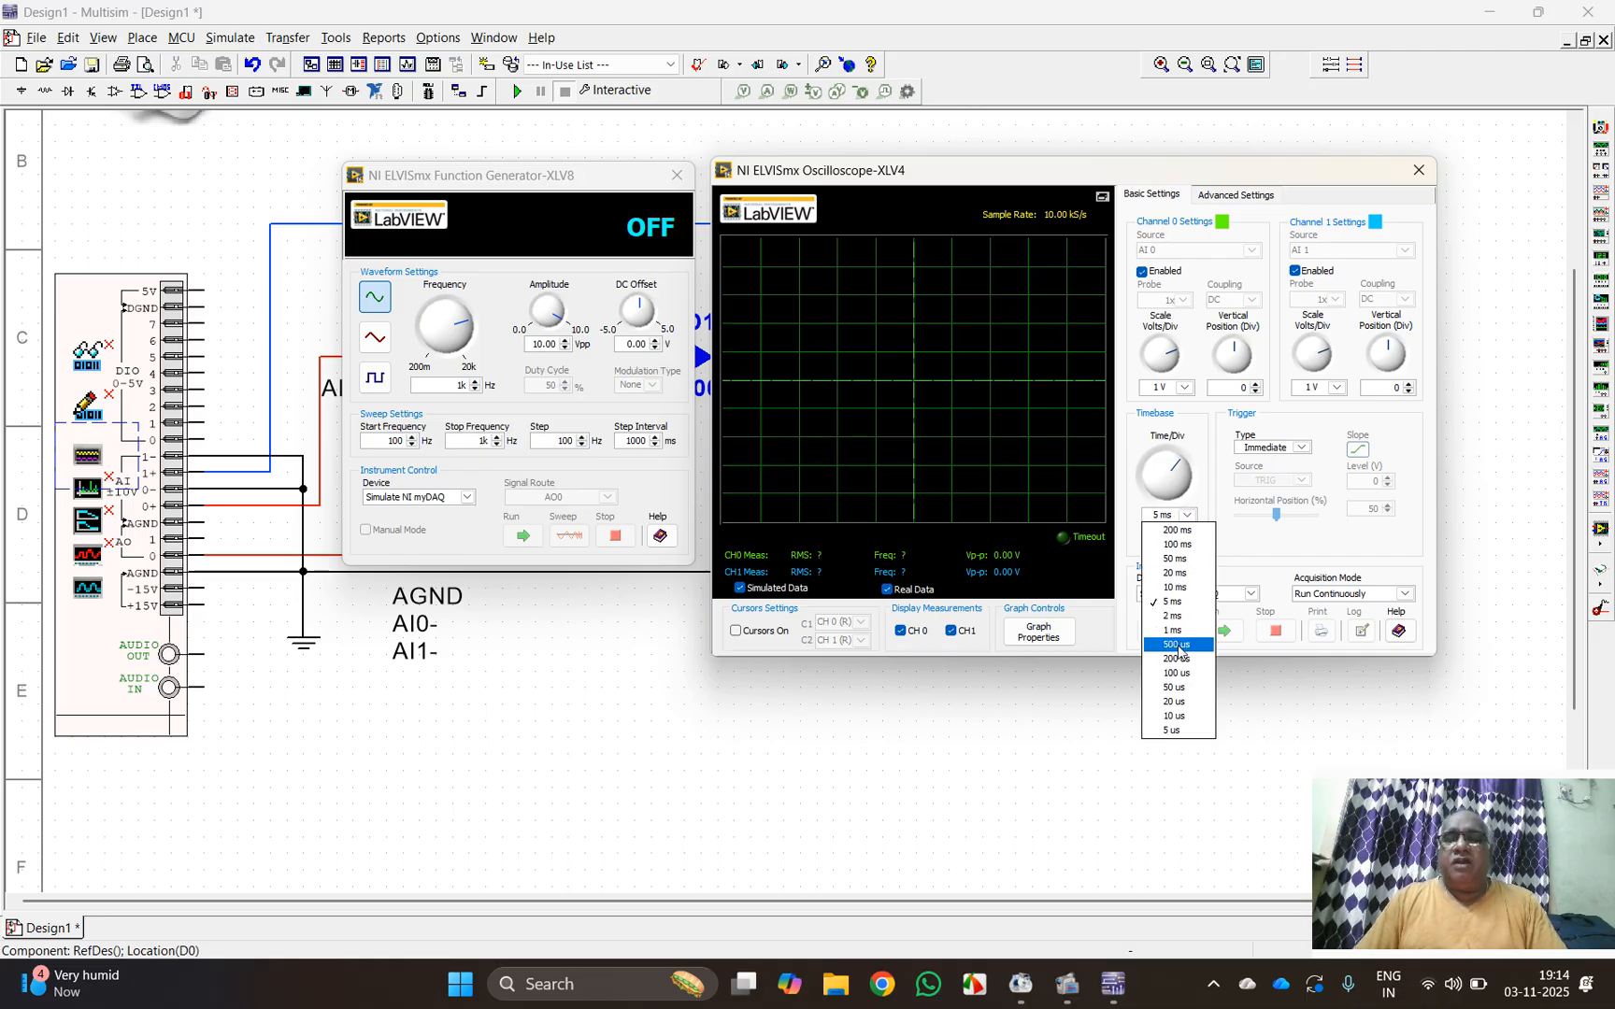
left_click(1177, 644)
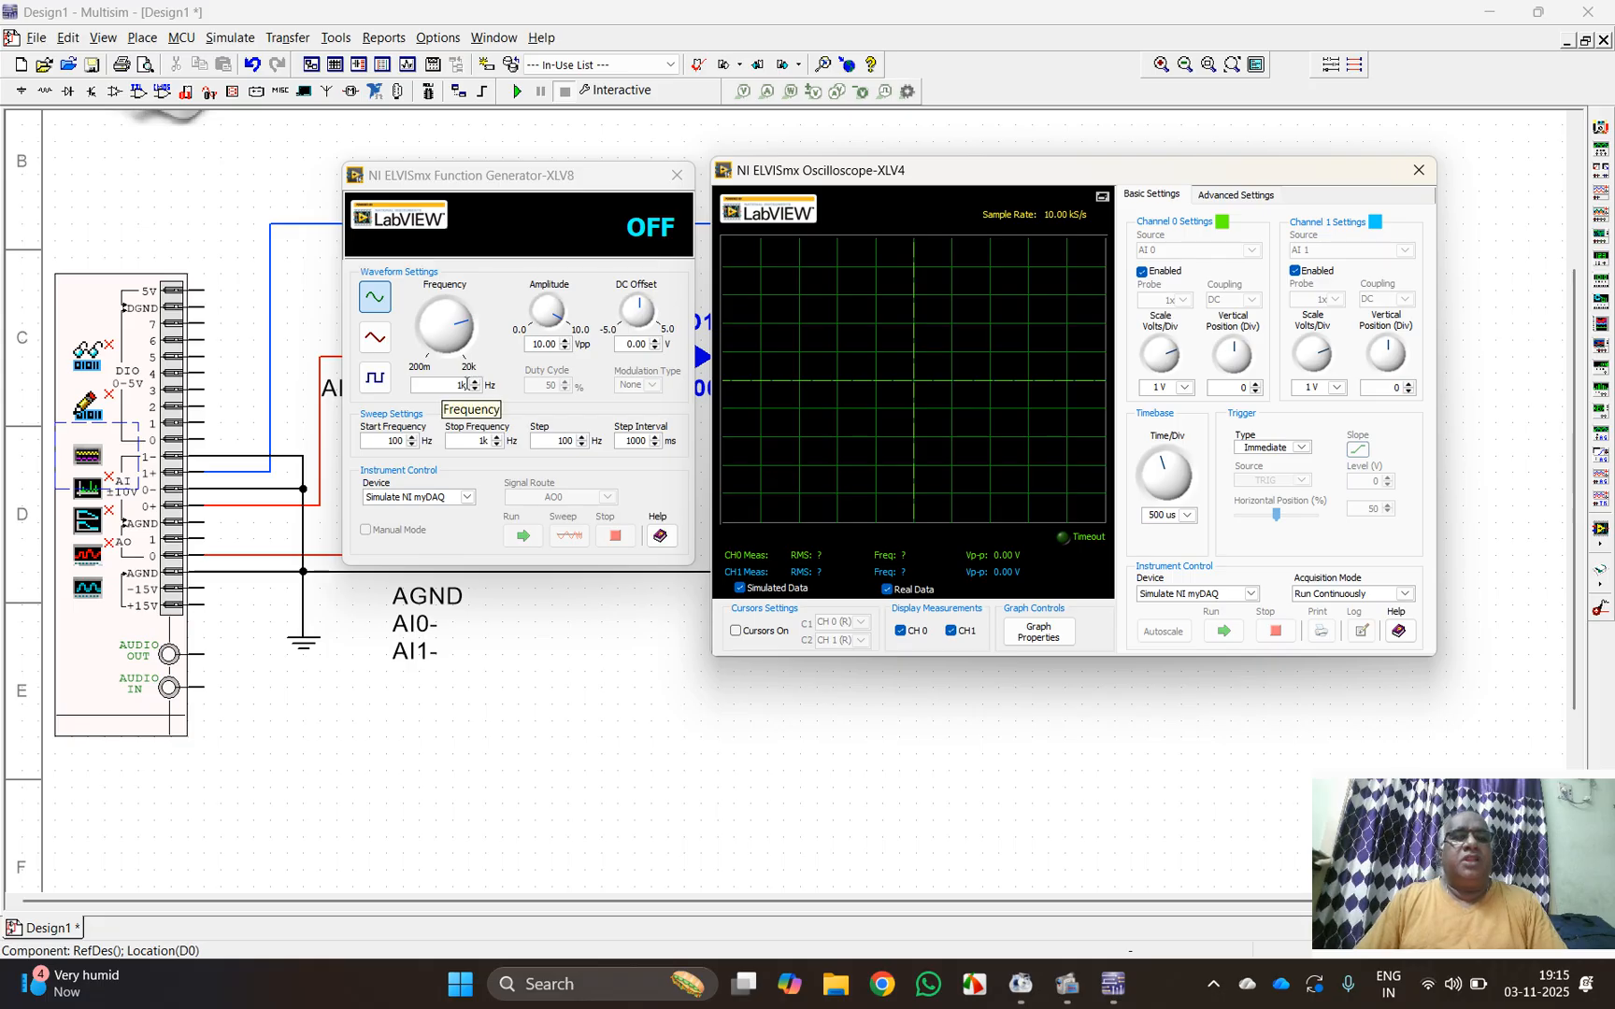
left_click(1183, 390)
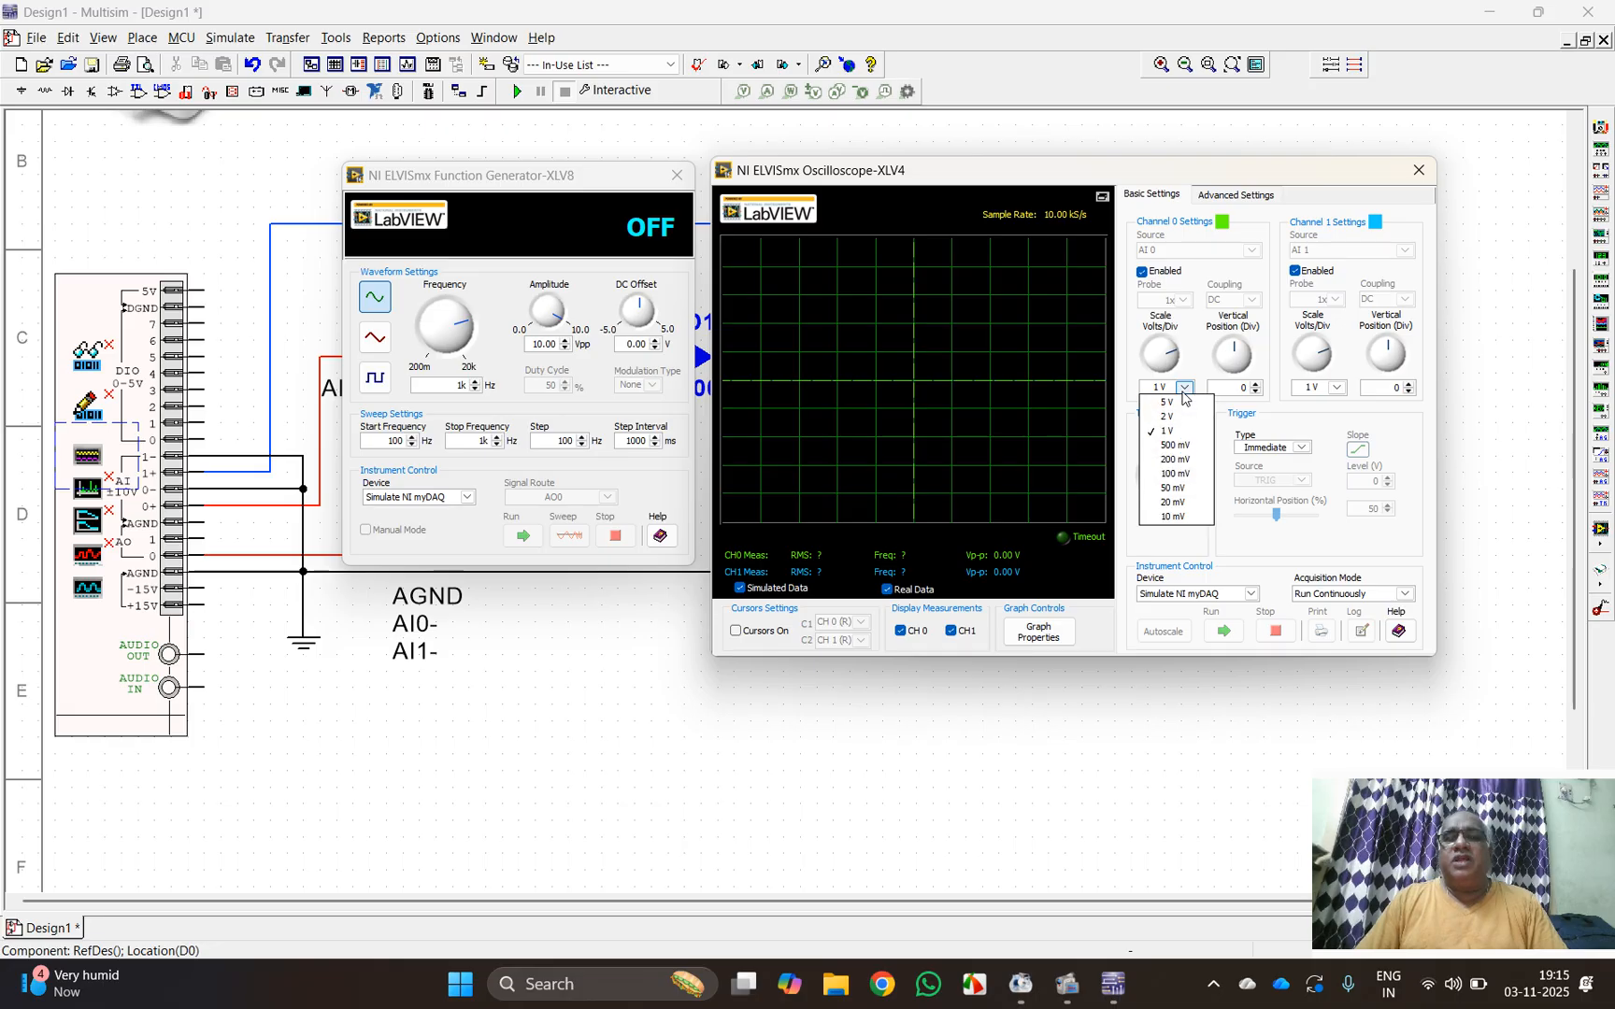
left_click(1167, 416)
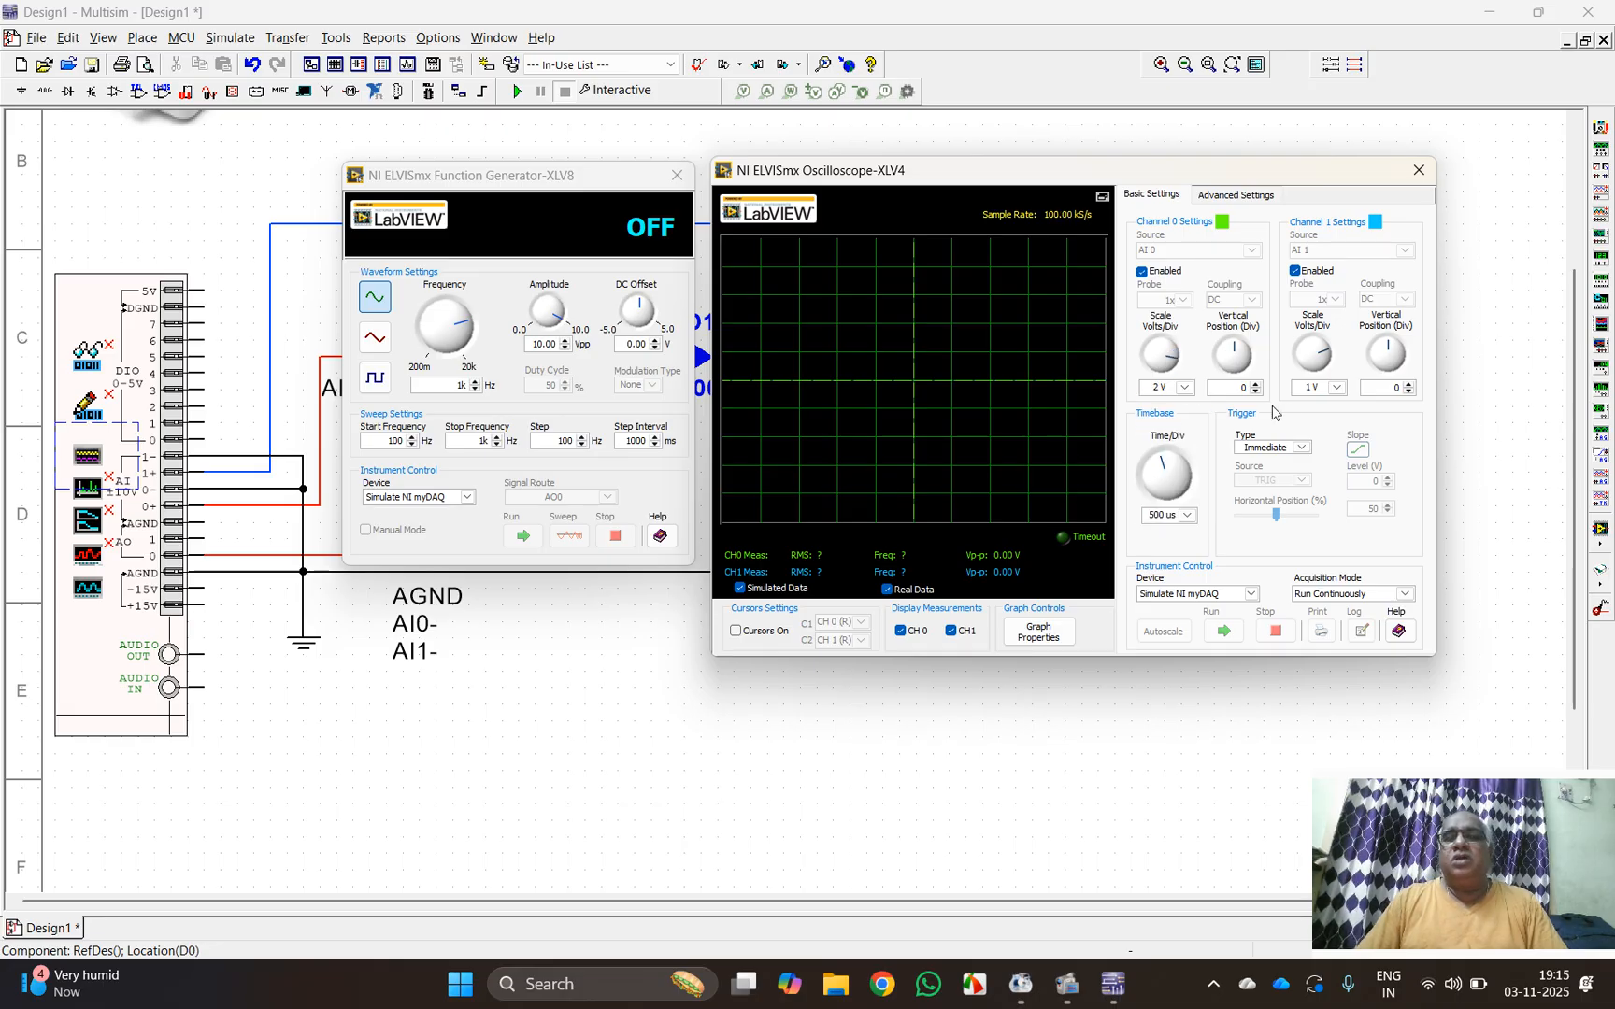
left_click(1334, 388)
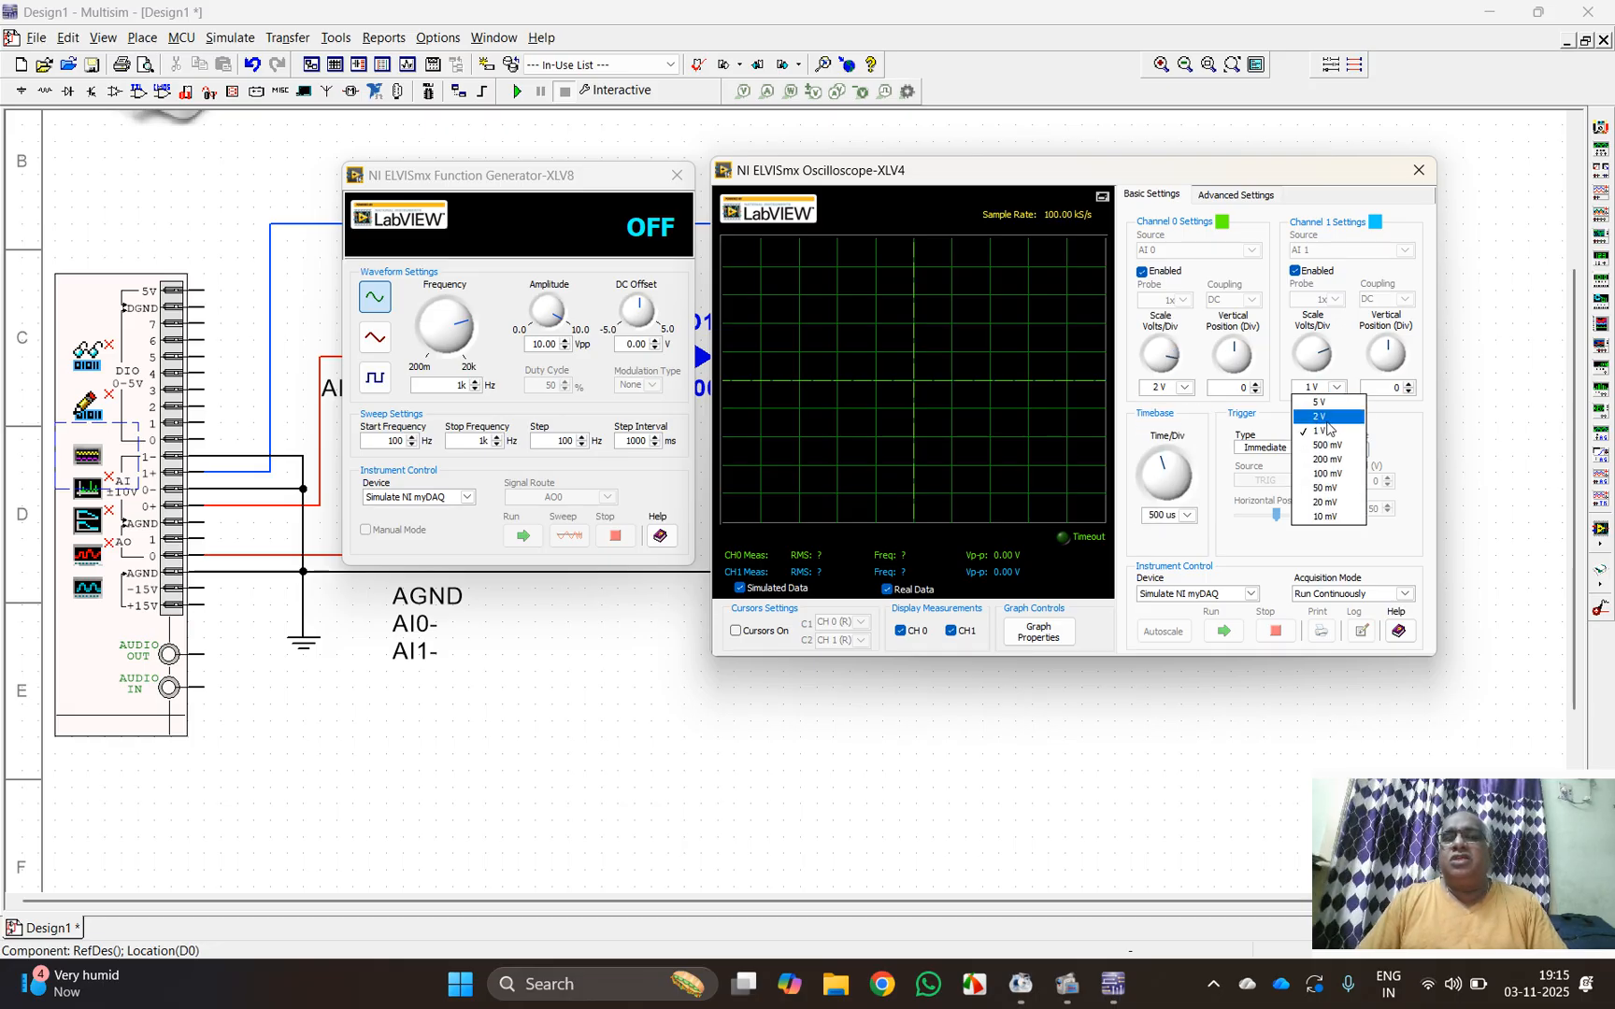
left_click(1326, 419)
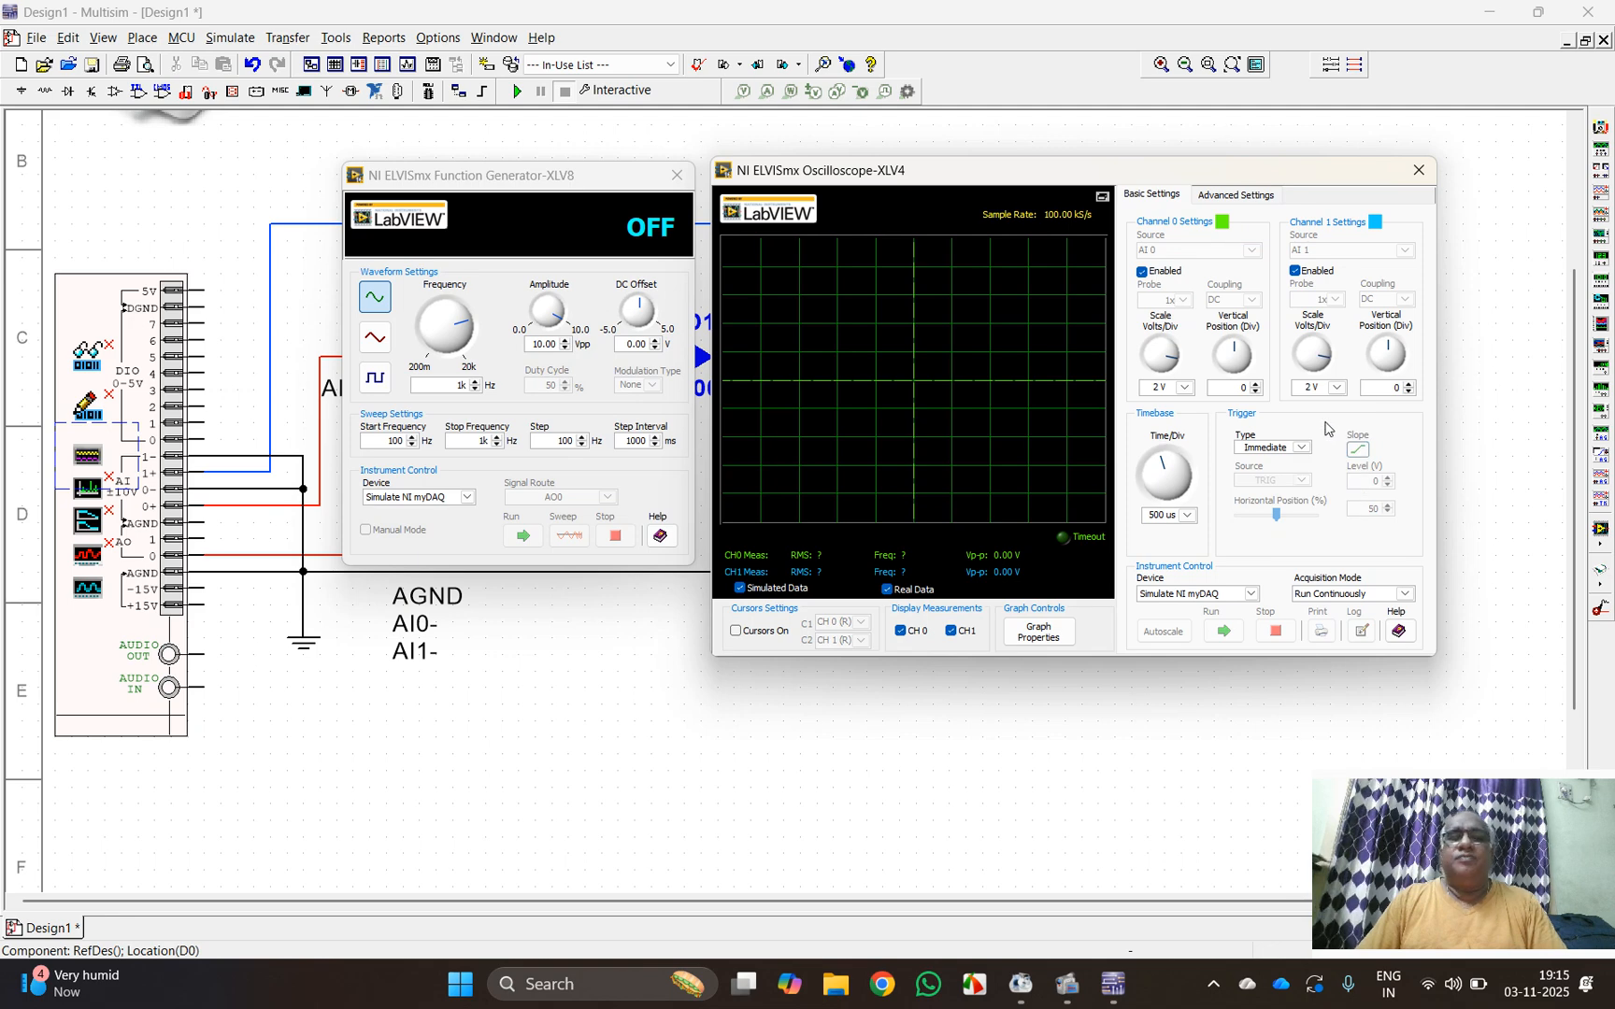
Step: Open the oscilloscope's graph properties and set the background color to White
left_click(1049, 635)
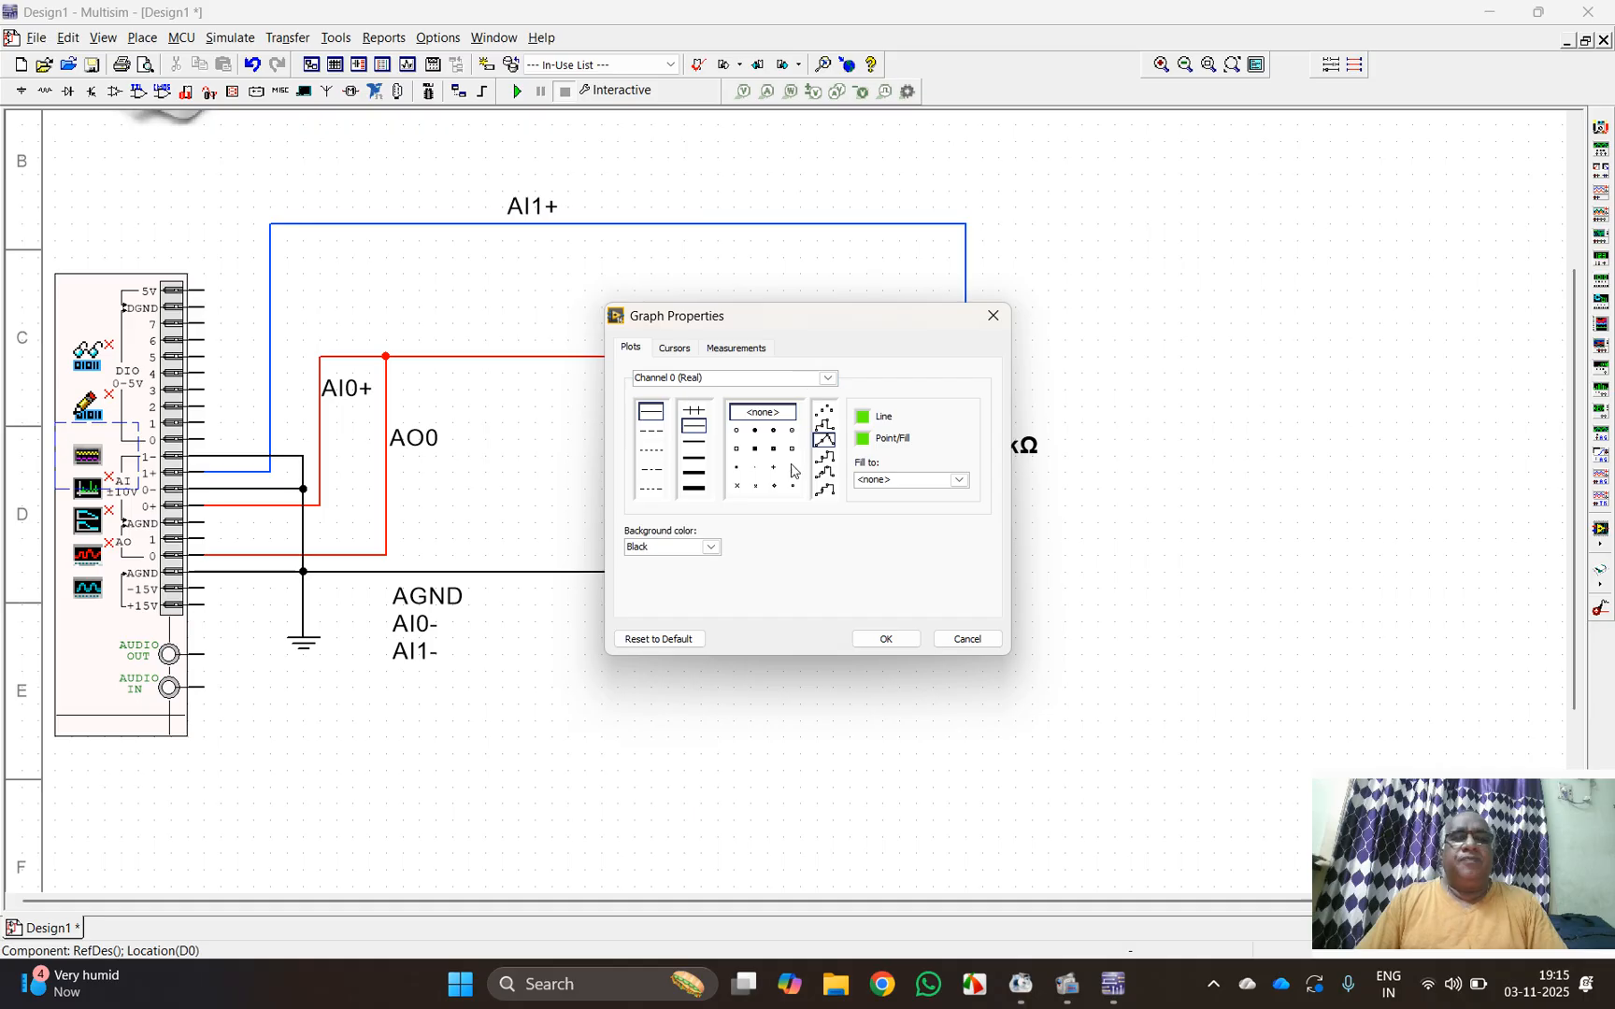
left_click(711, 548)
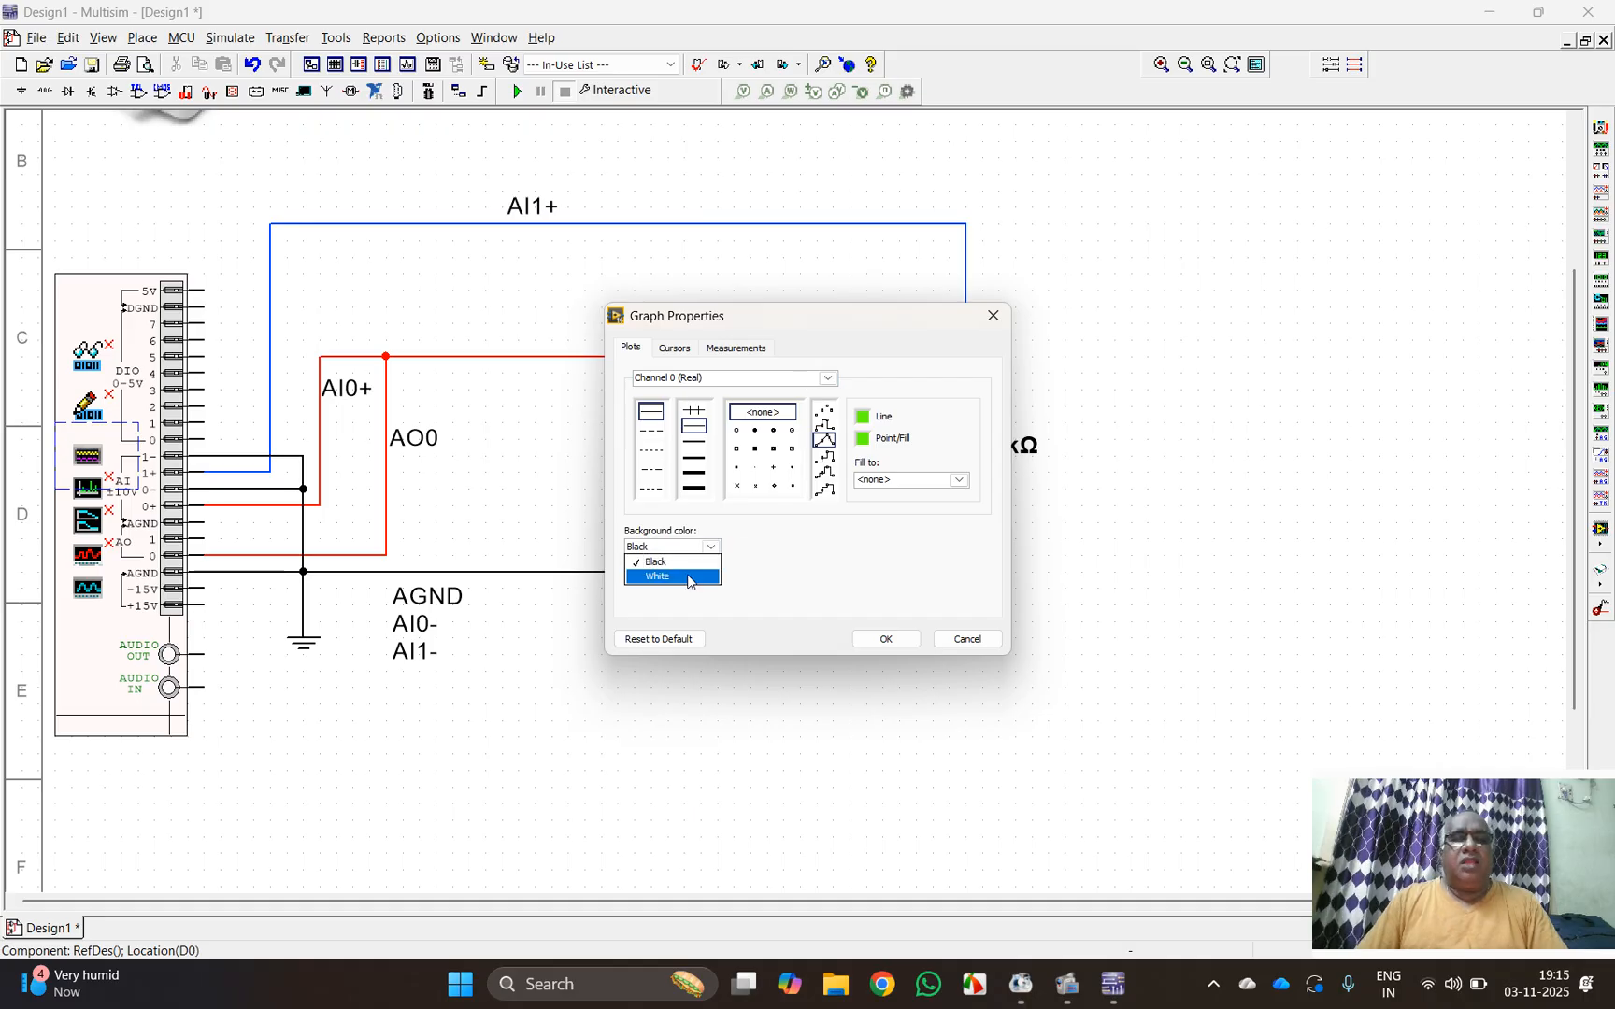
left_click(688, 577)
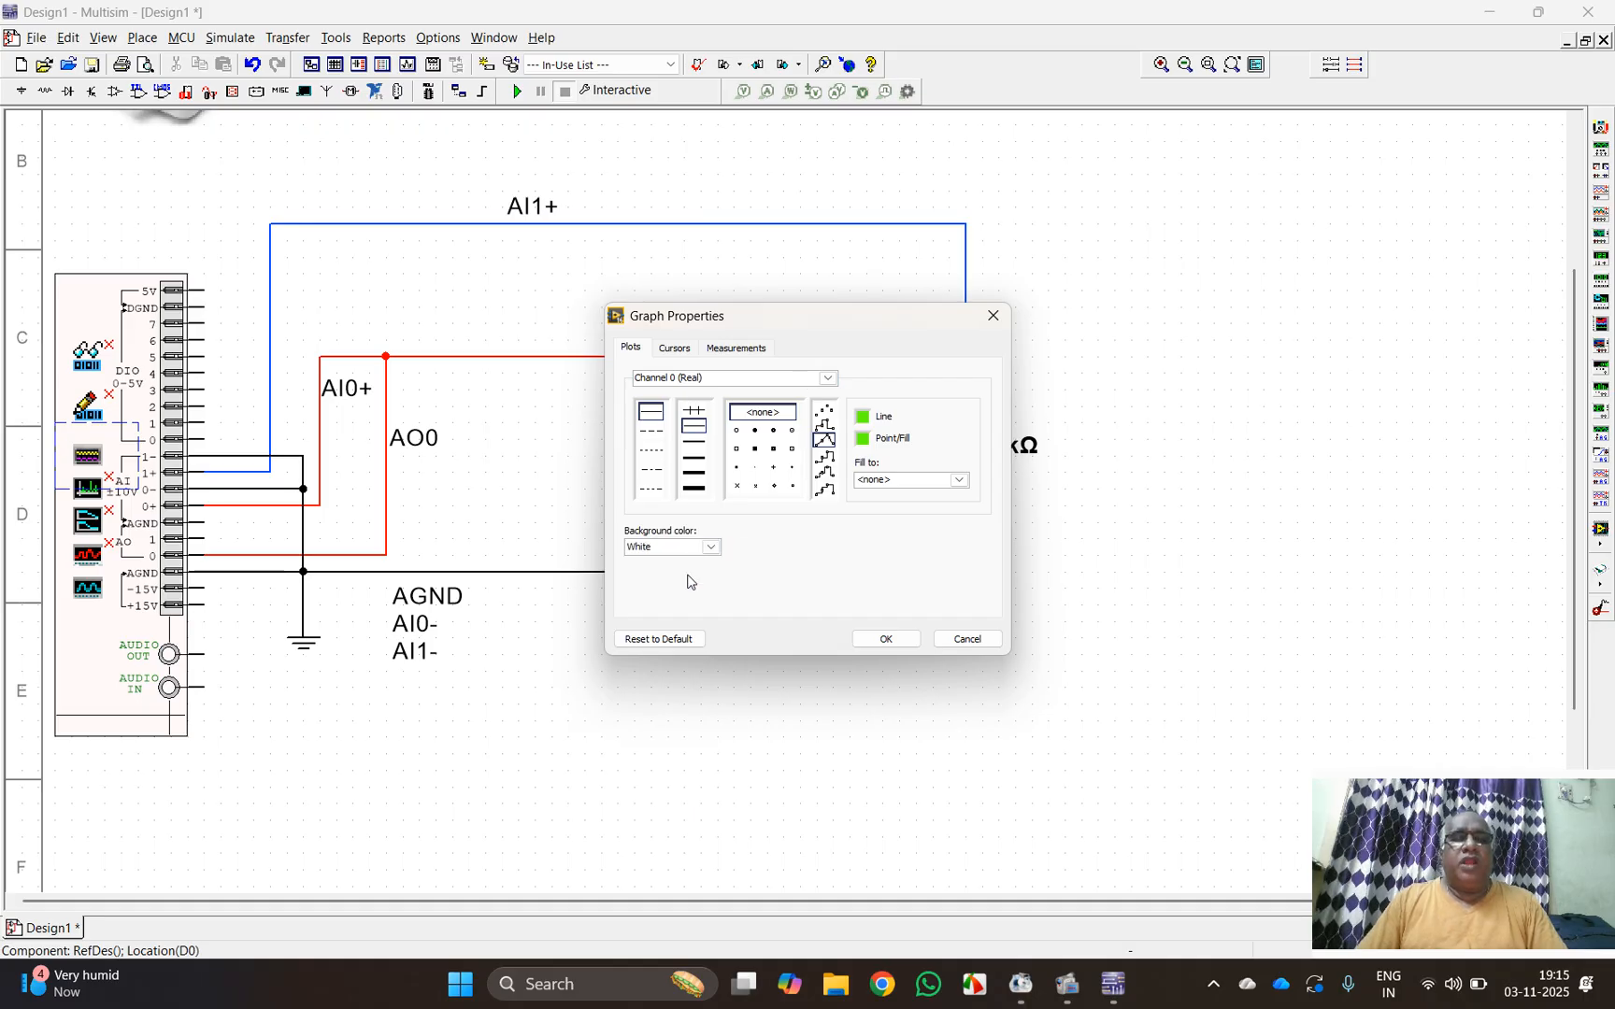
Step: Set the plot line width of Channel 0 (Real) and Channel 1 (Real) one level thicker
left_click(829, 380)
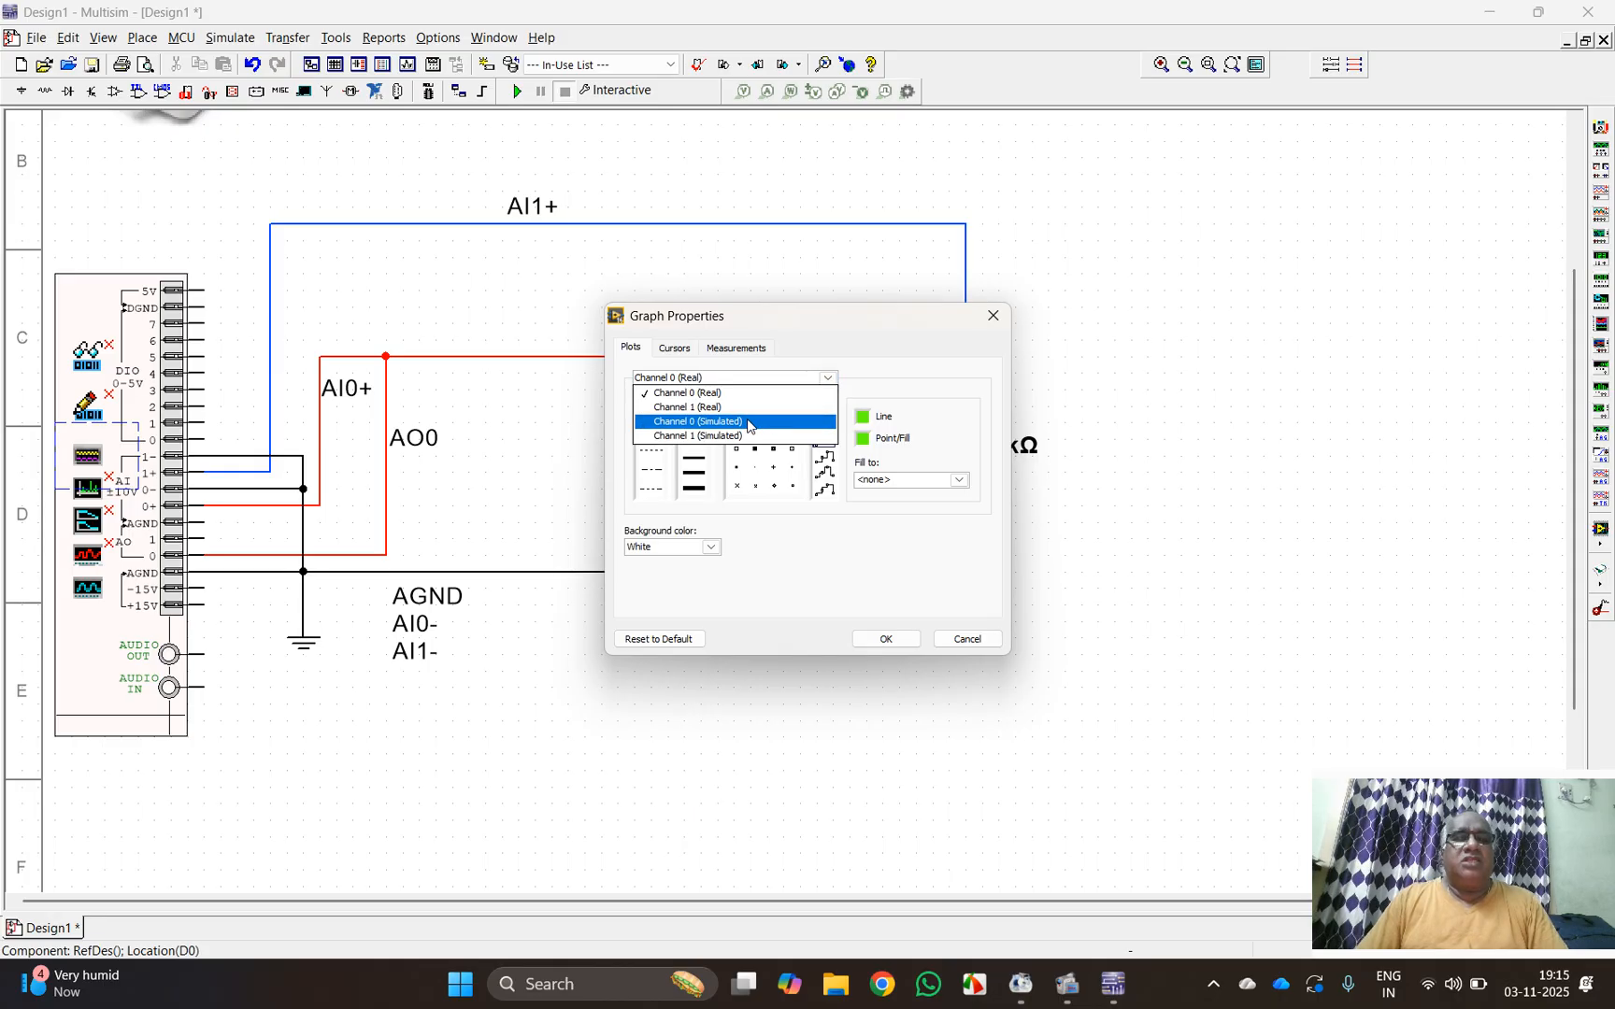
left_click(866, 343)
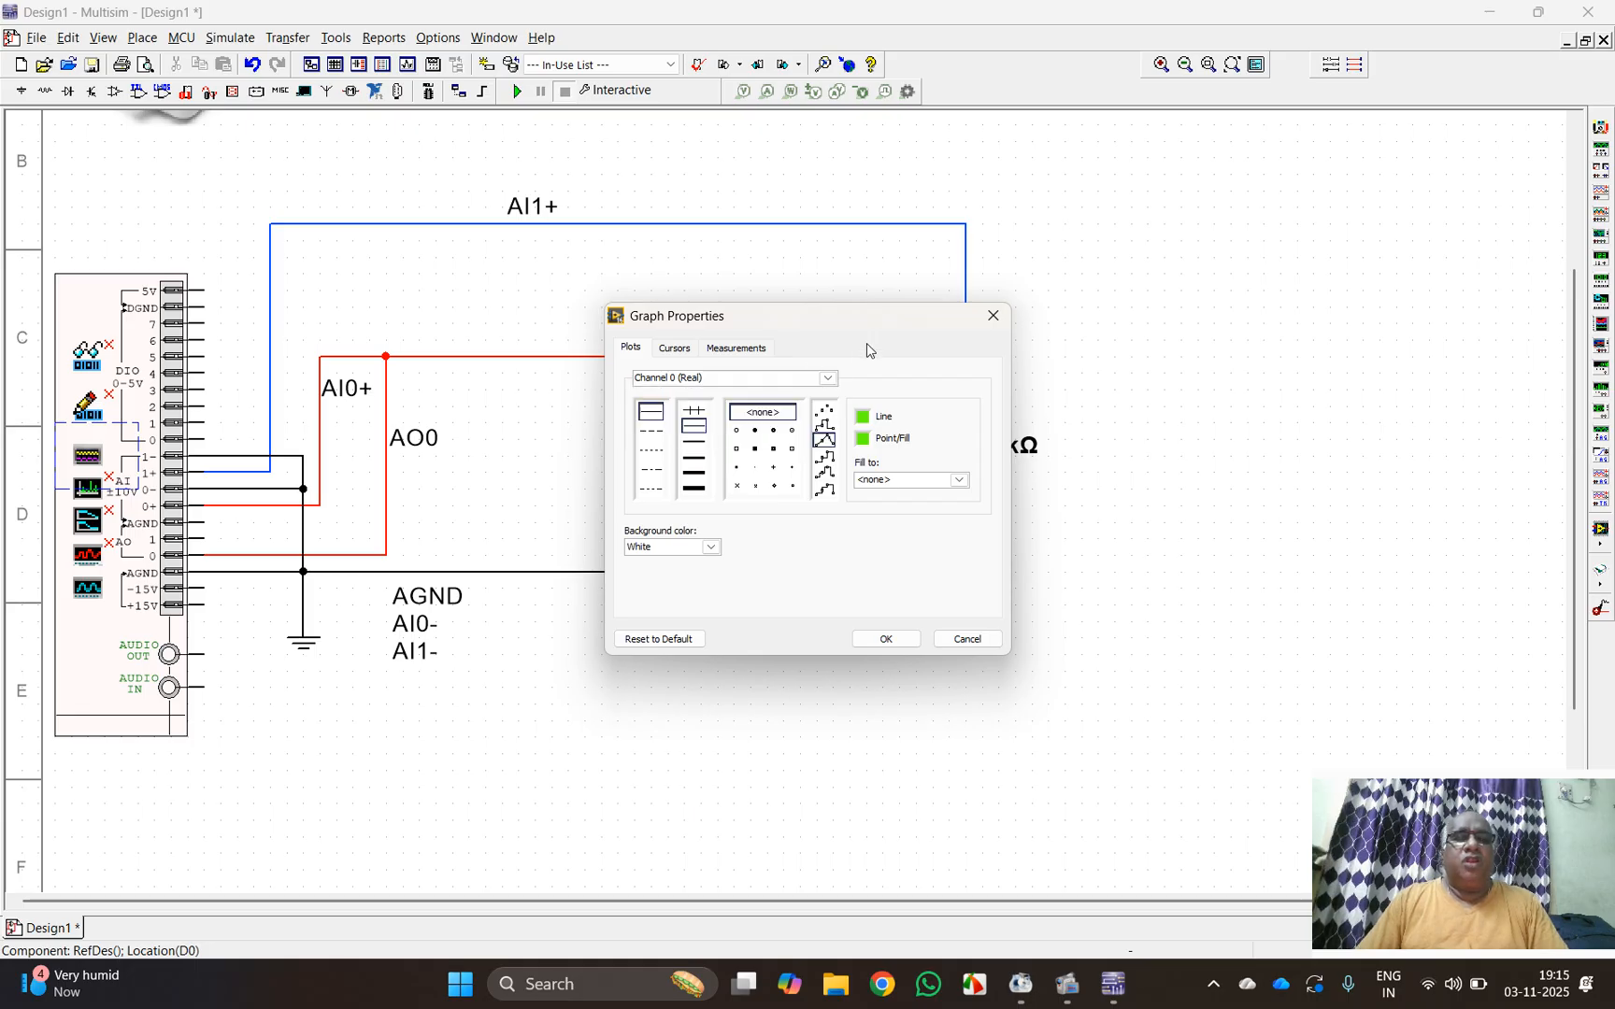
left_click(695, 444)
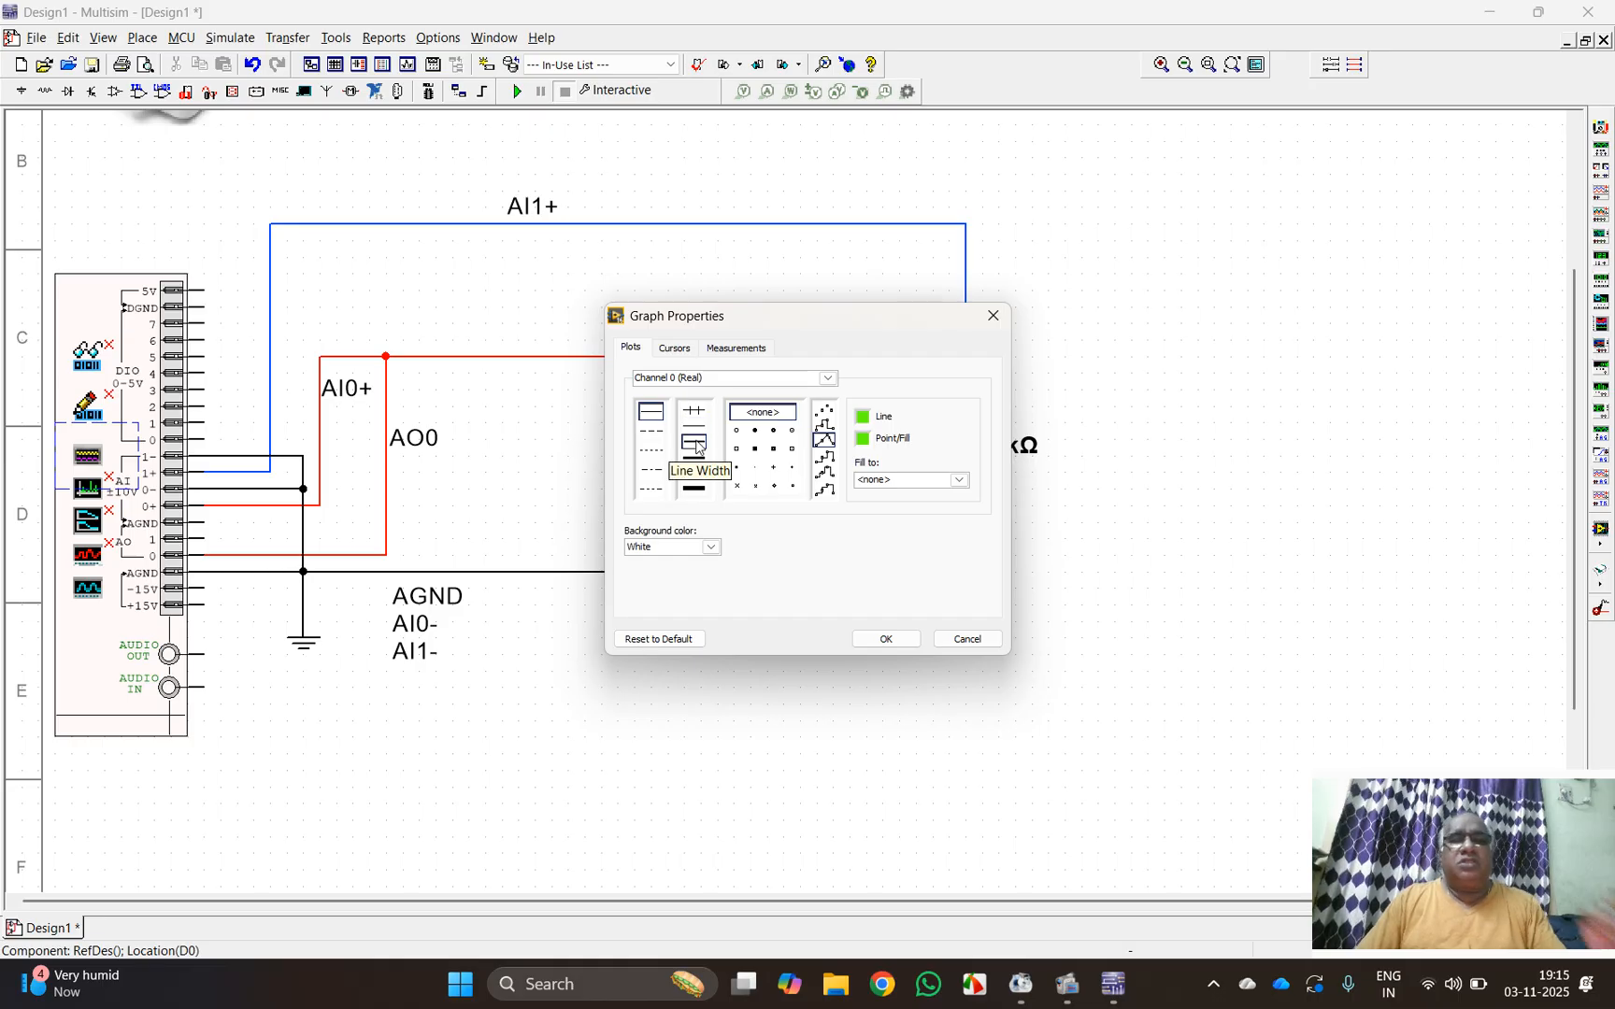
left_click(829, 380)
left_click(736, 409)
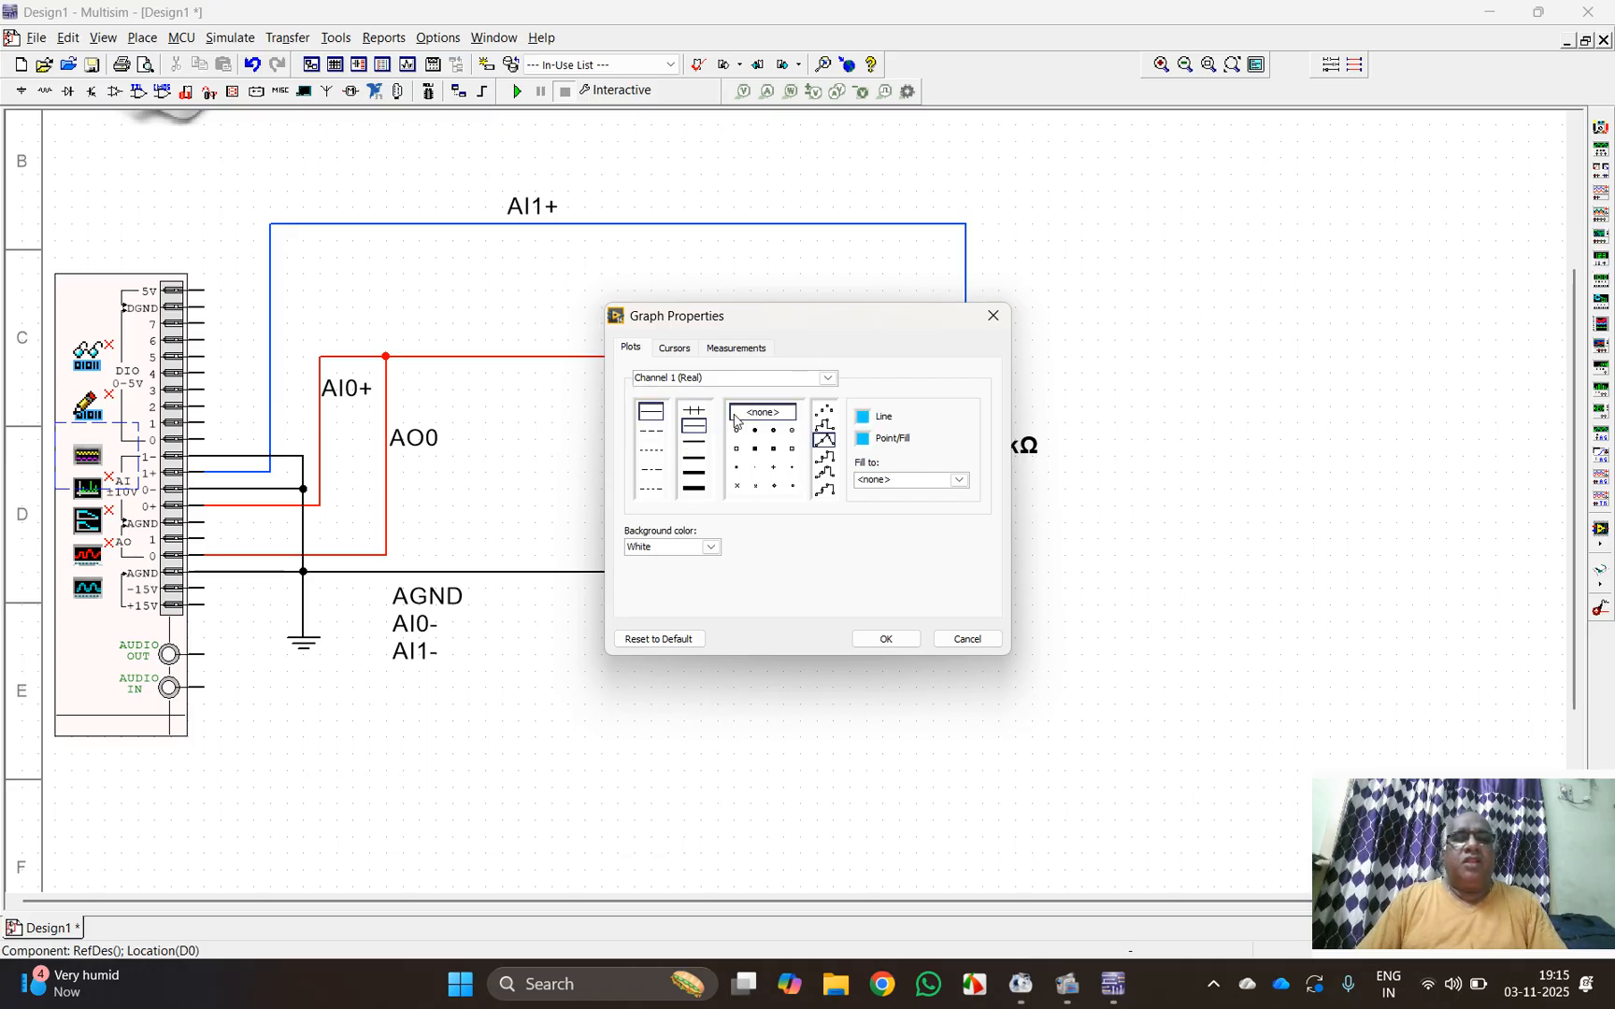
left_click(693, 442)
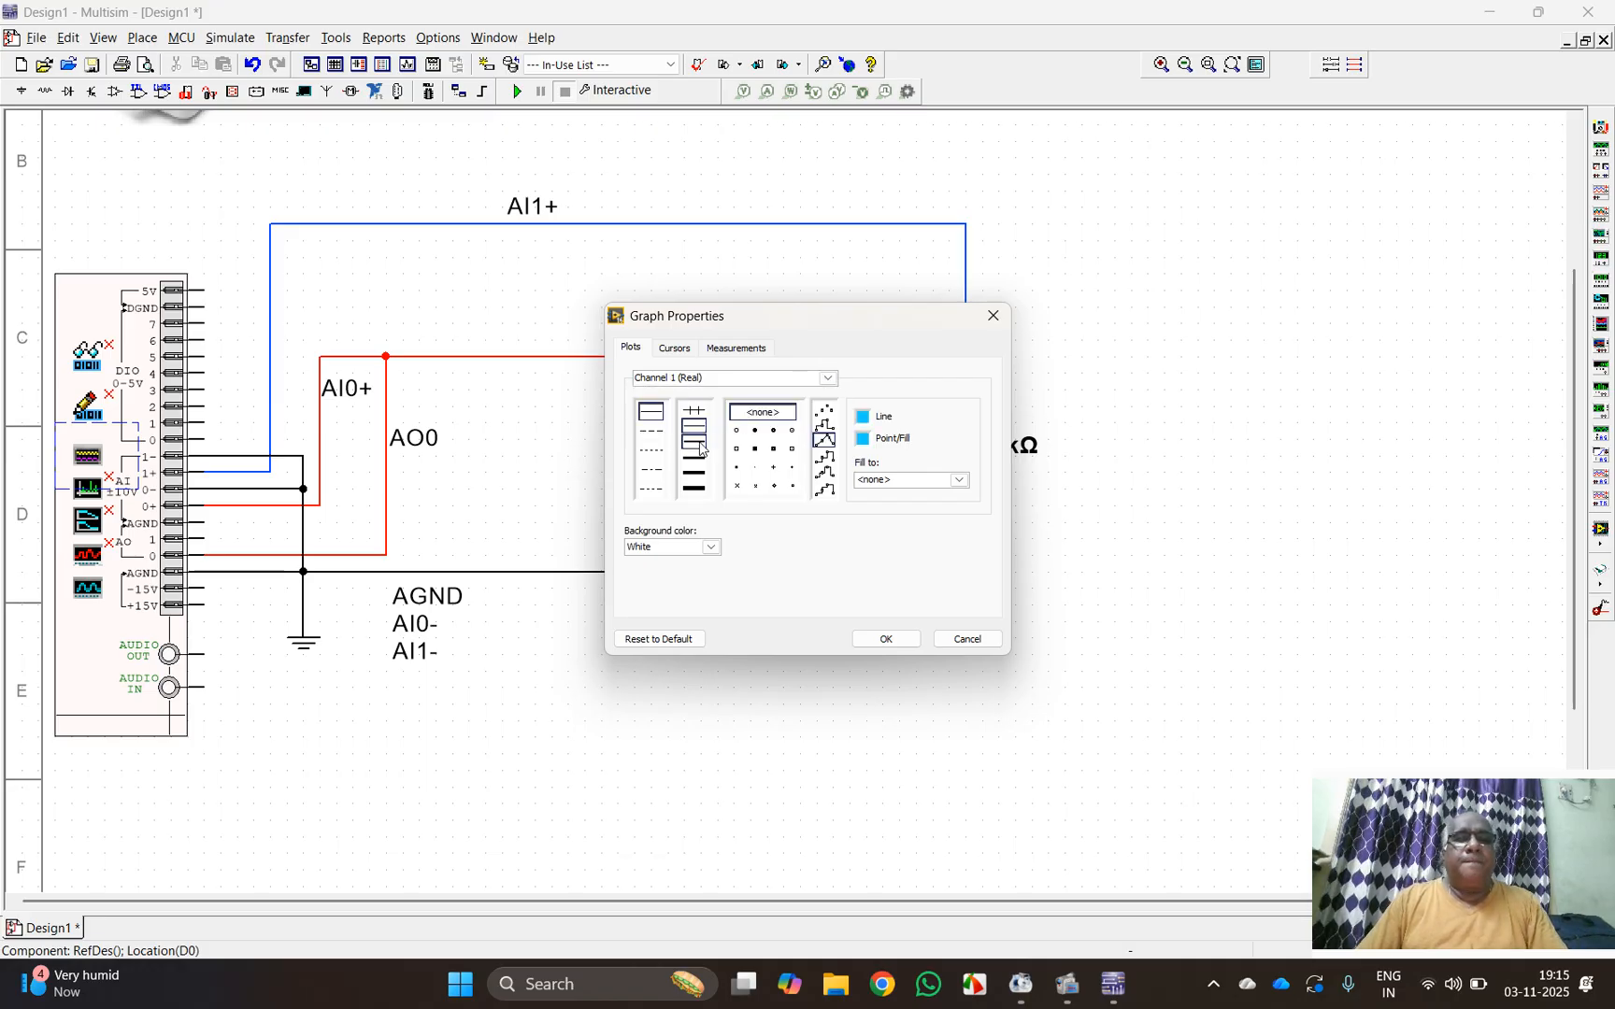
Step: Give the Channel 0 (Simulated) plot a solid line one width level thicker and a red line color
left_click(827, 379)
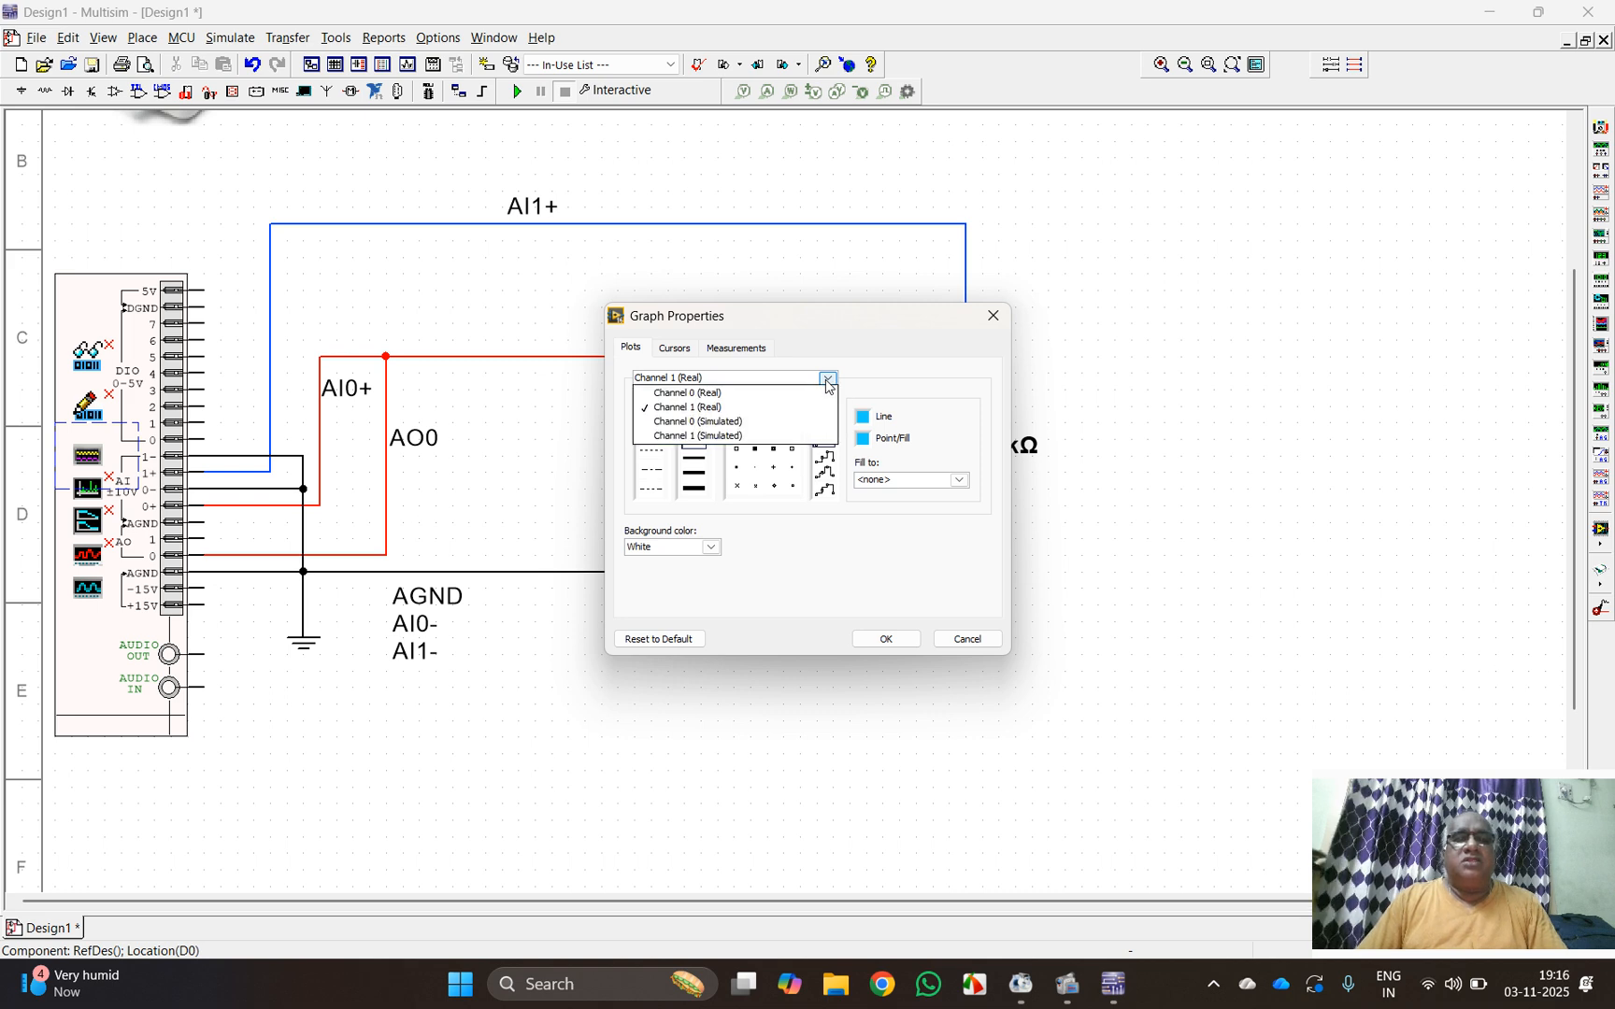
left_click(741, 423)
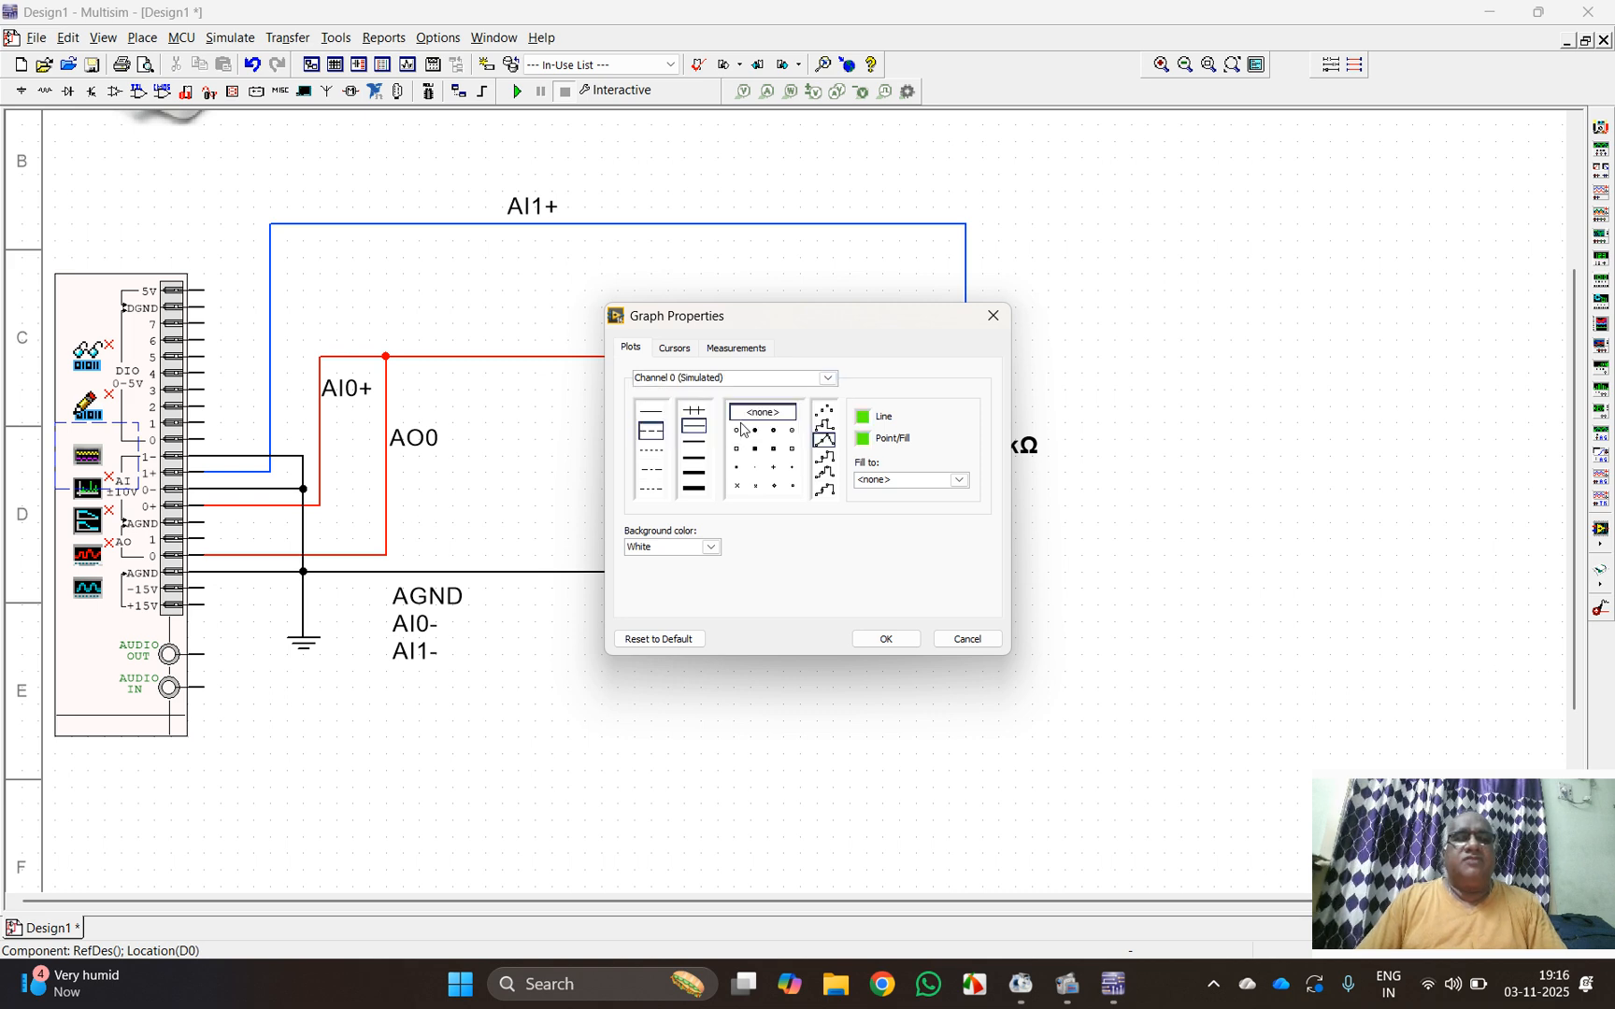
left_click(644, 412)
left_click(694, 445)
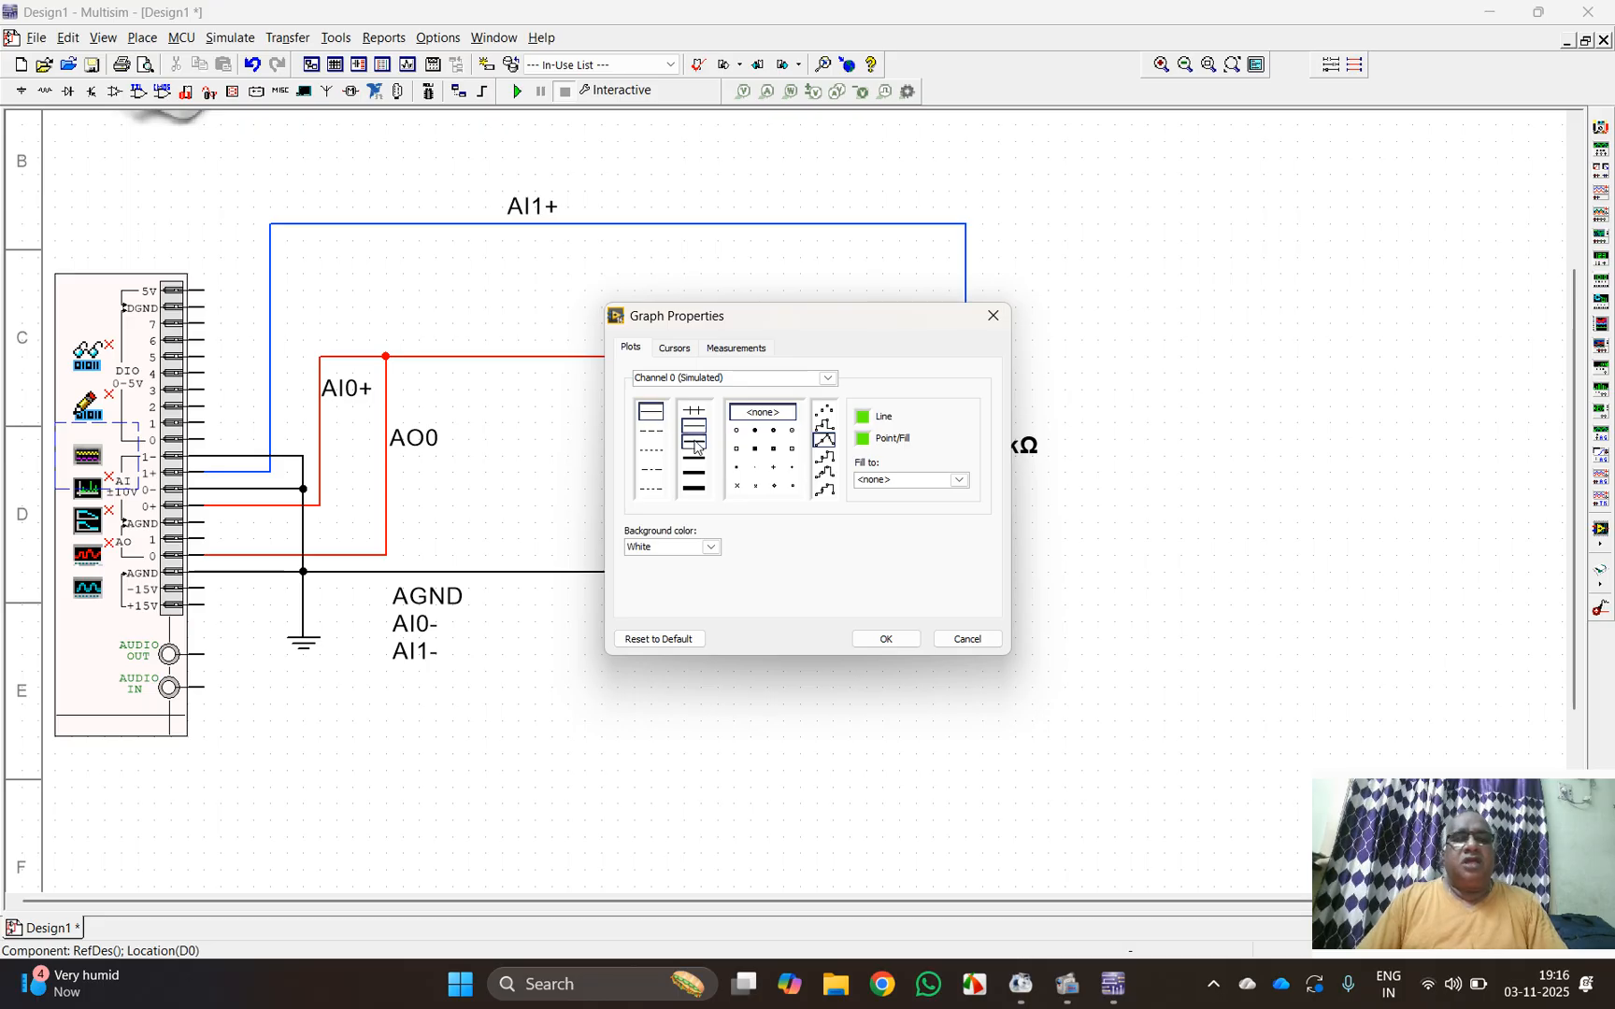
left_click(871, 421)
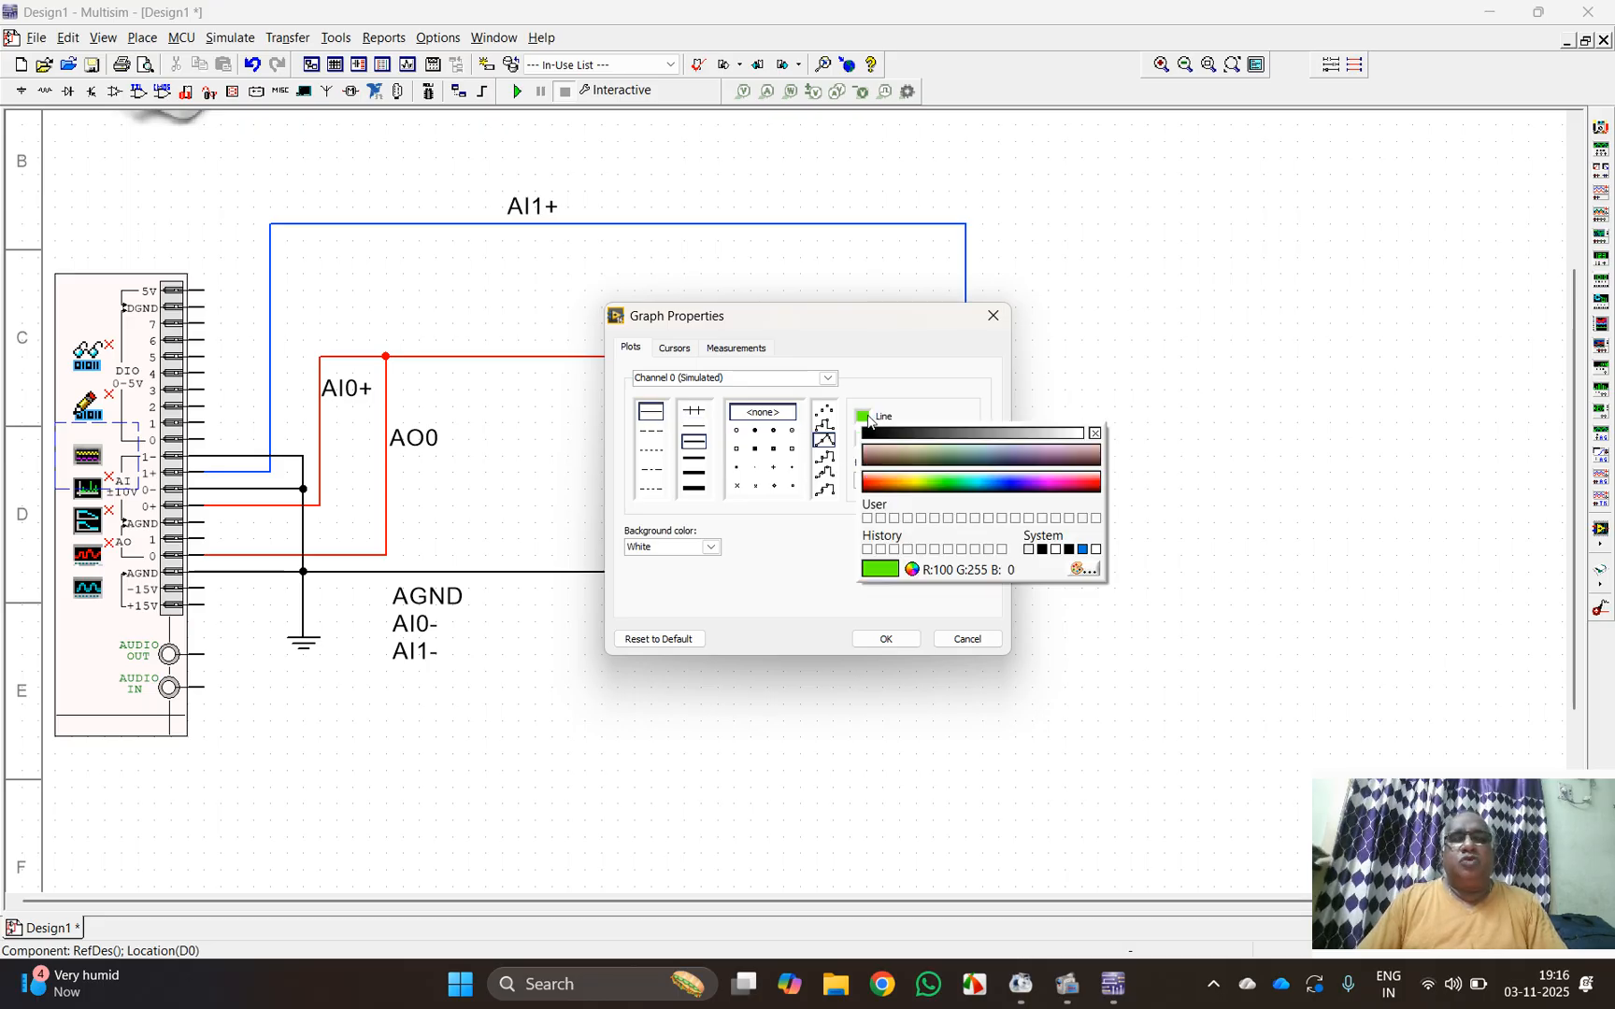
left_click(869, 486)
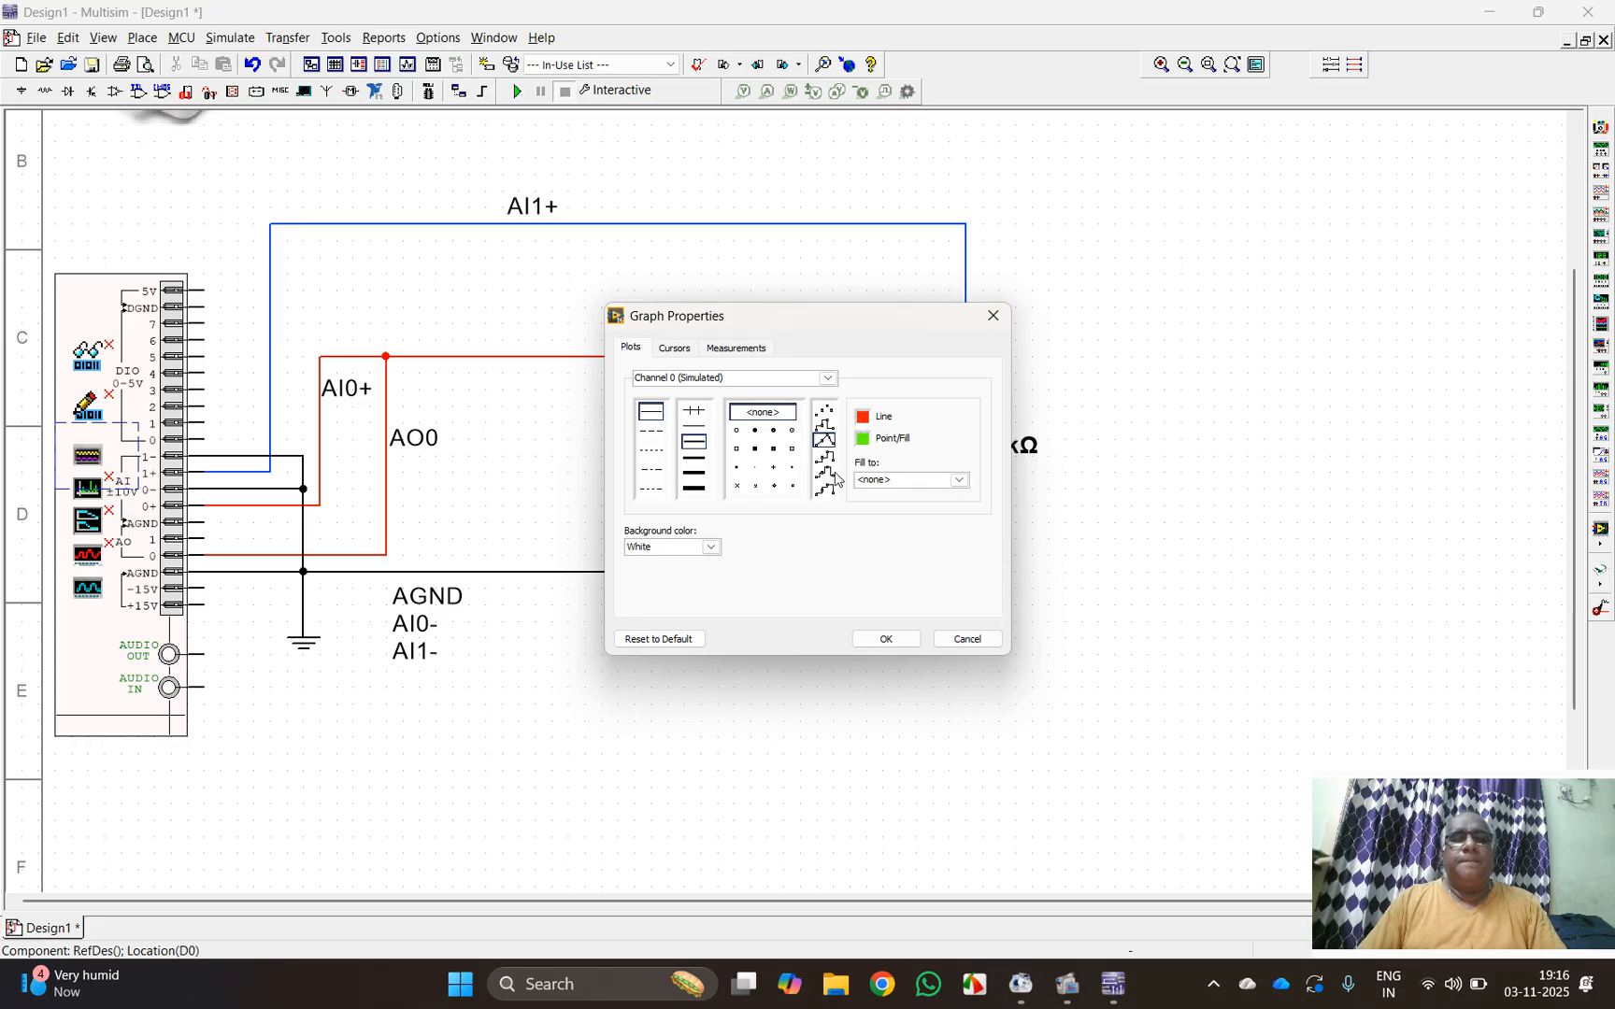
Step: Give the Channel 1 (Simulated) plot a solid line one width level thicker in blue, and apply the graph properties
left_click(827, 378)
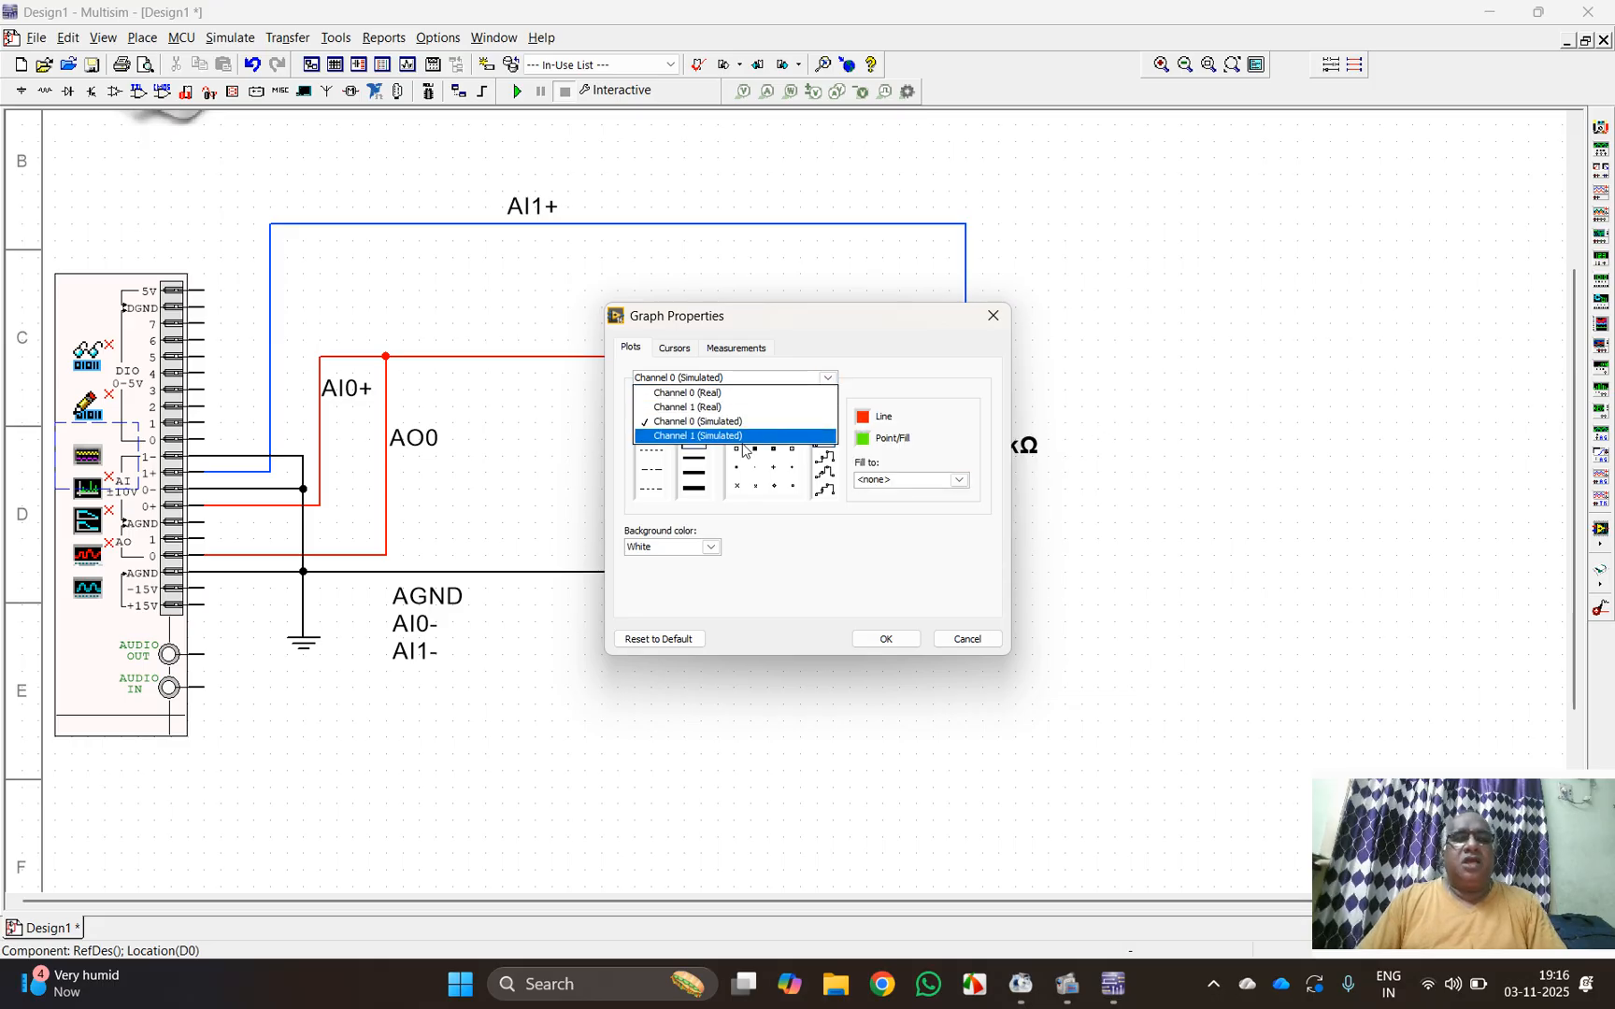
left_click(747, 436)
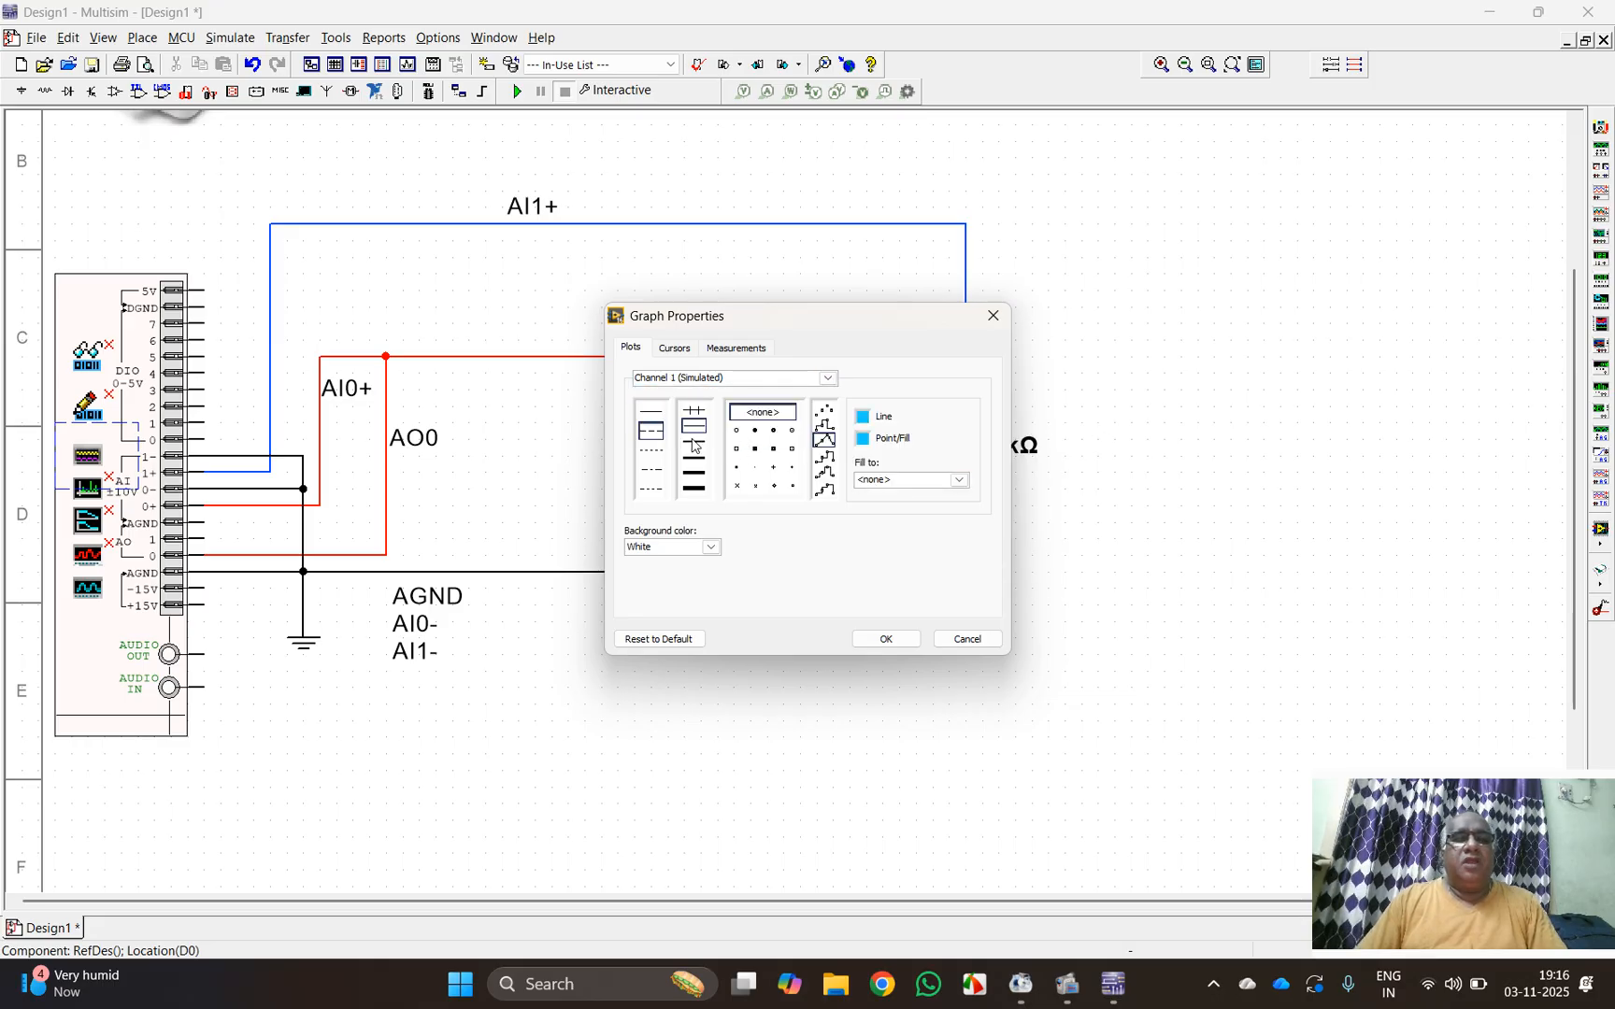
left_click(652, 412)
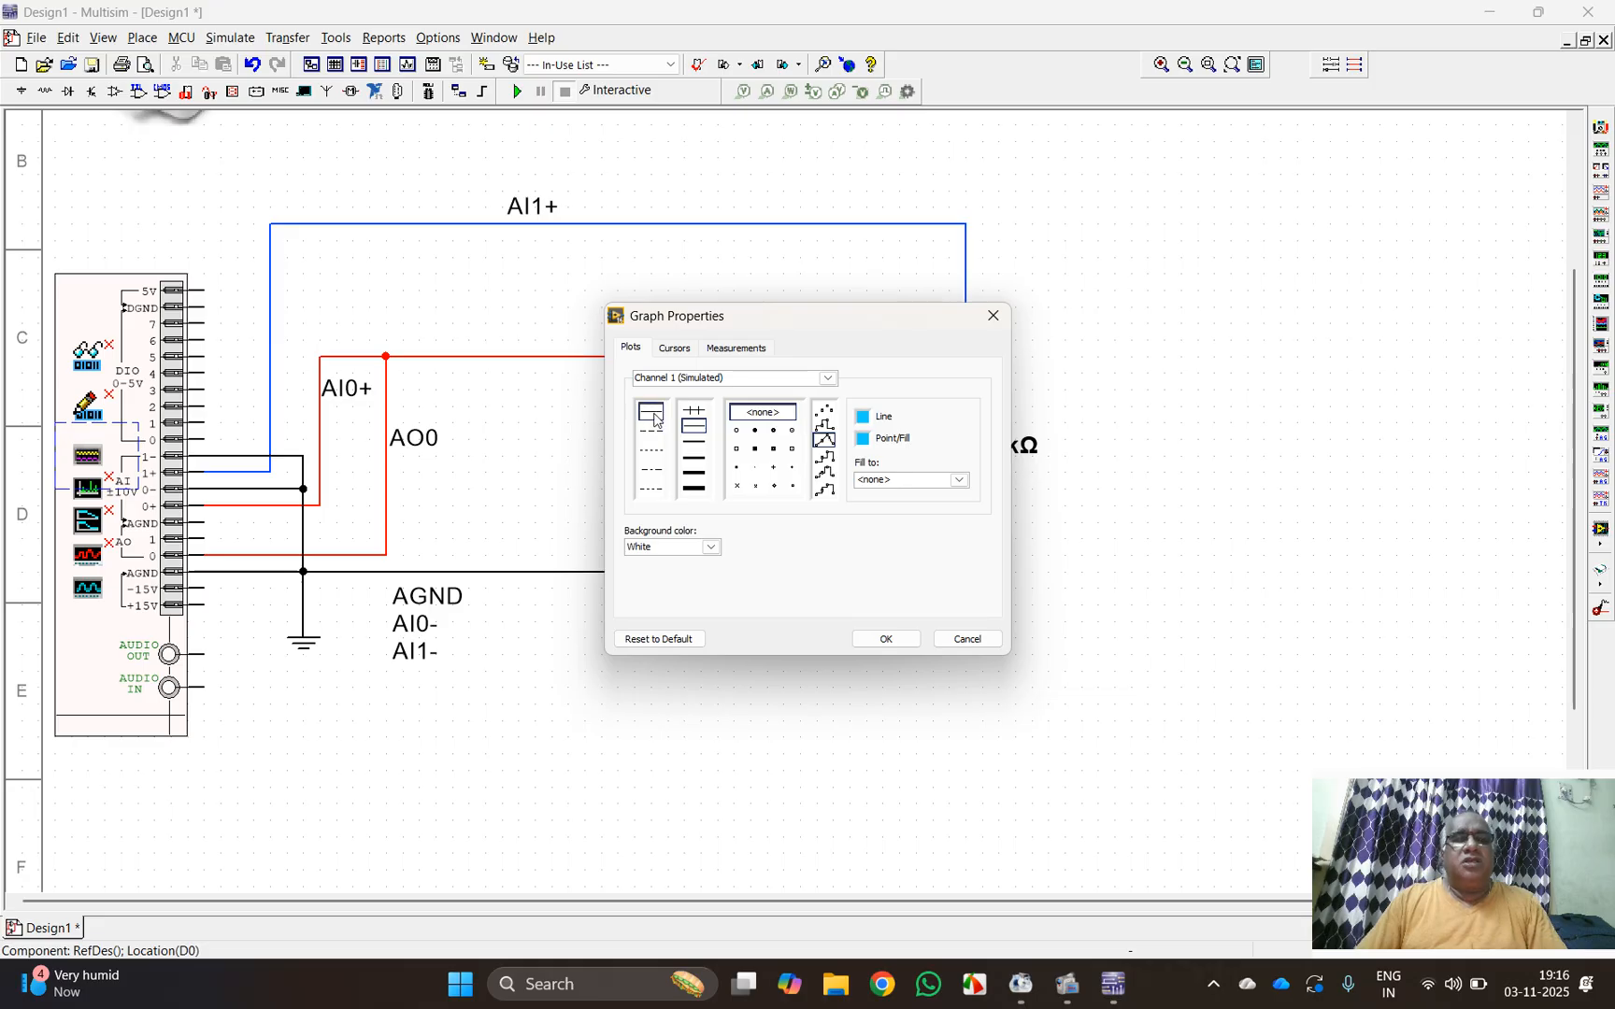
left_click(694, 443)
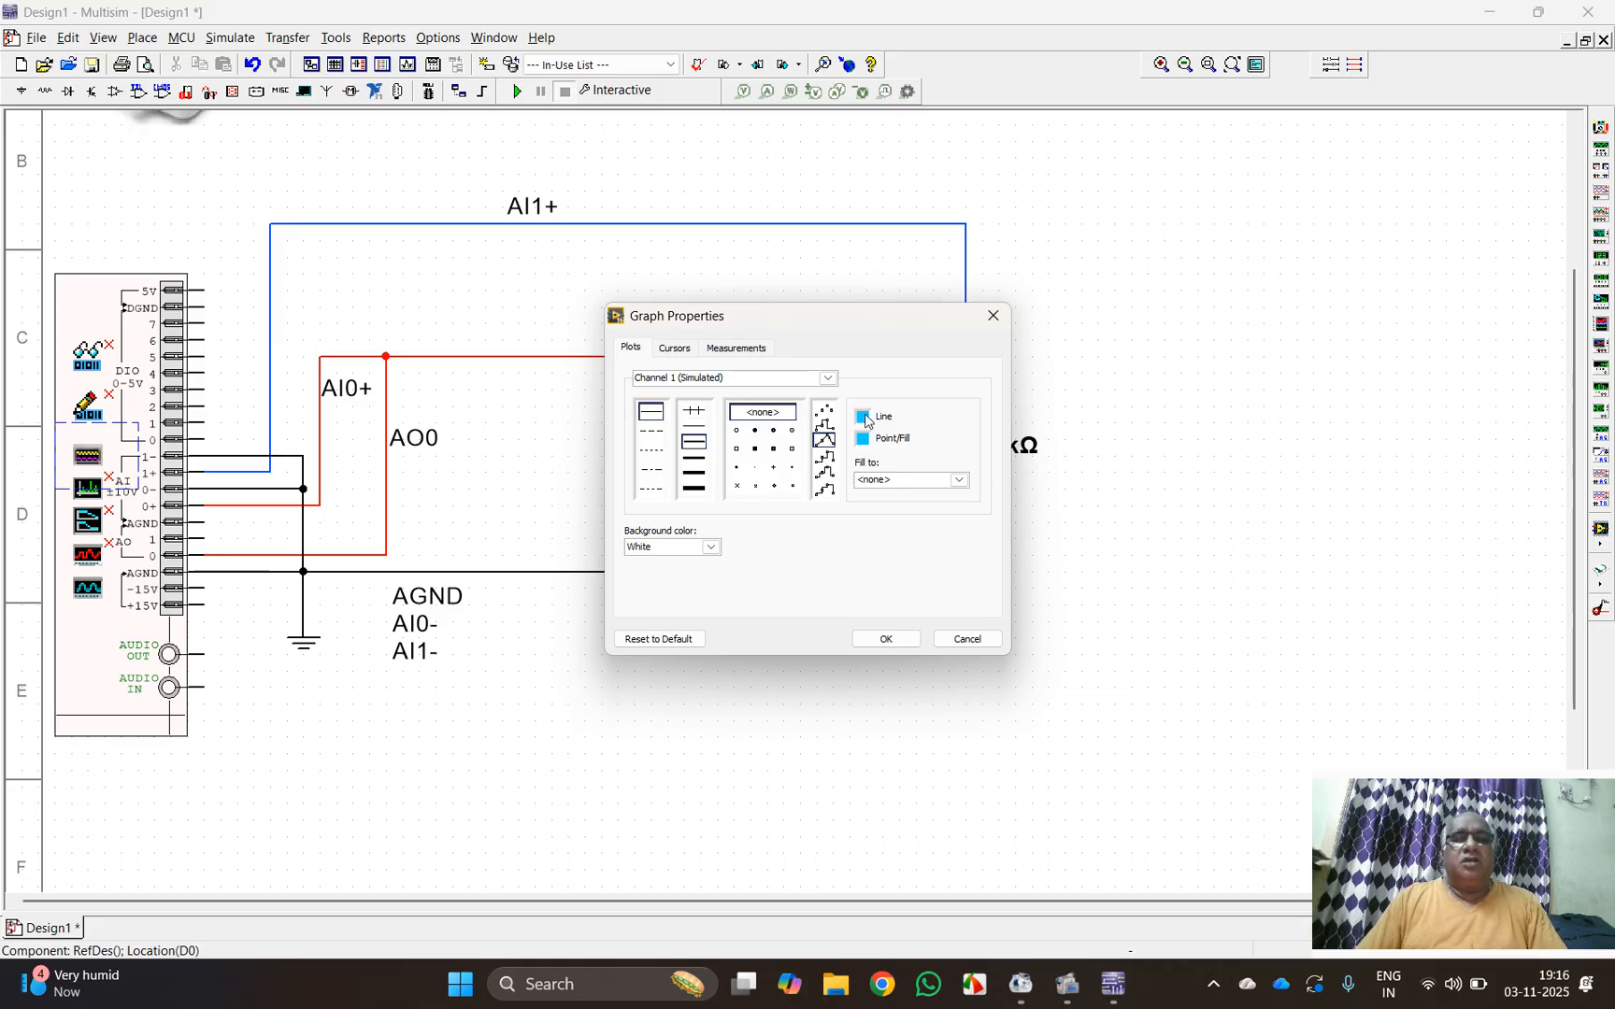
left_click(864, 418)
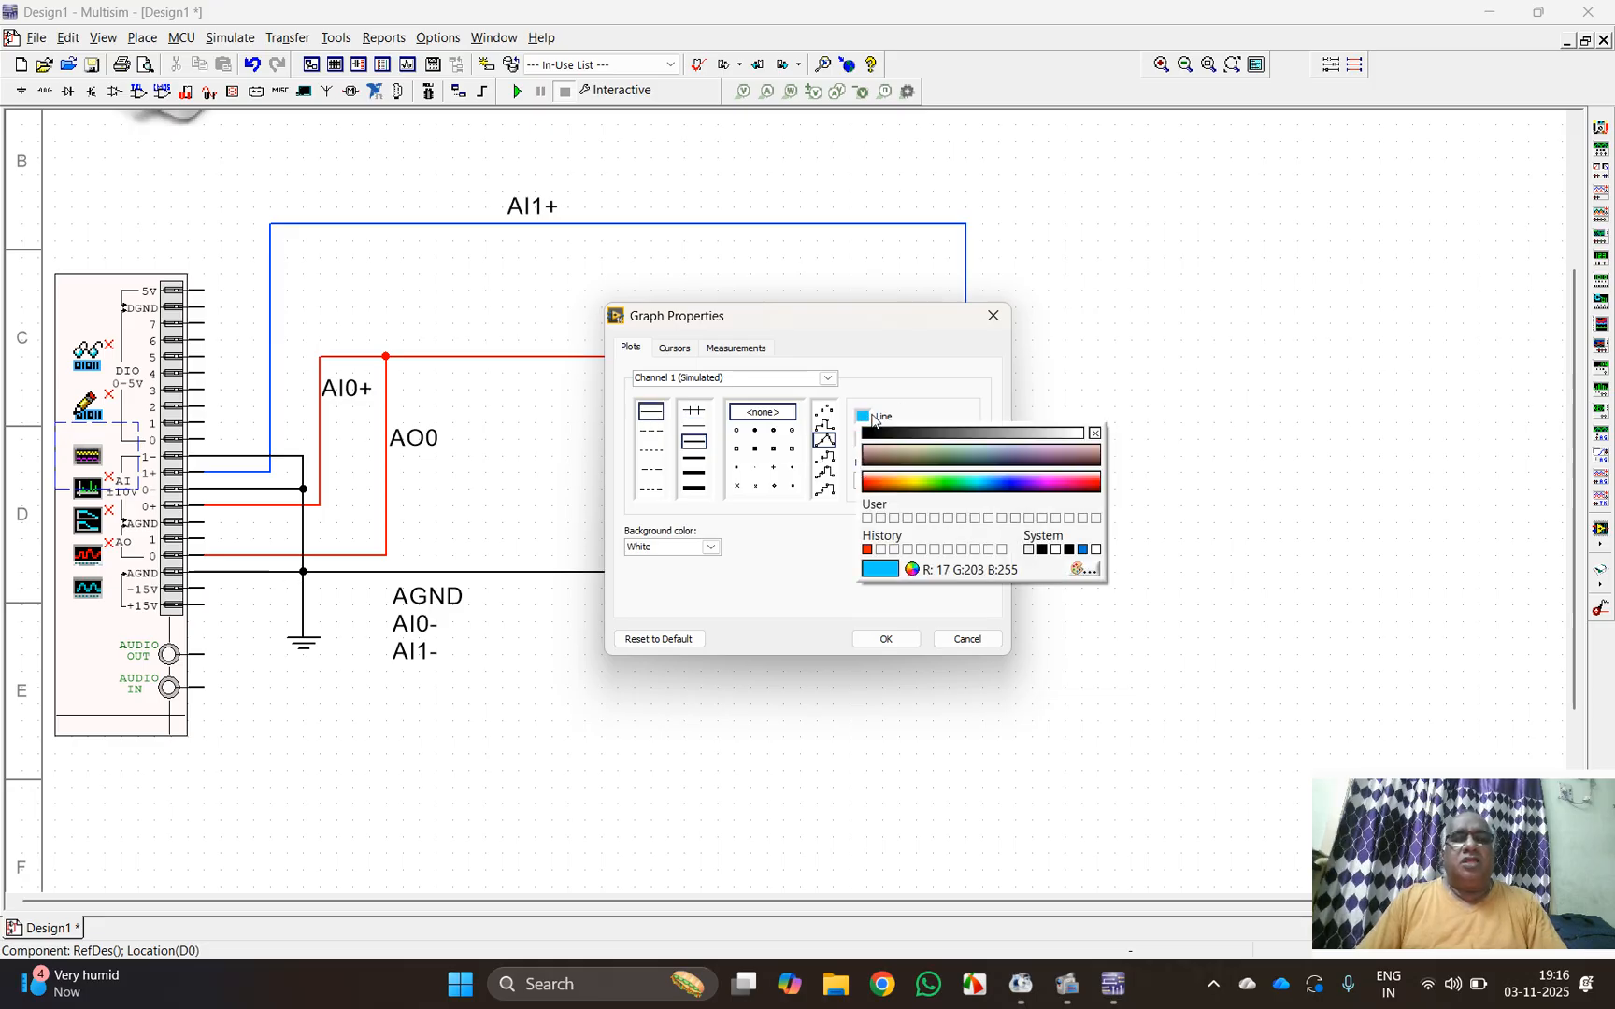
left_click(1013, 488)
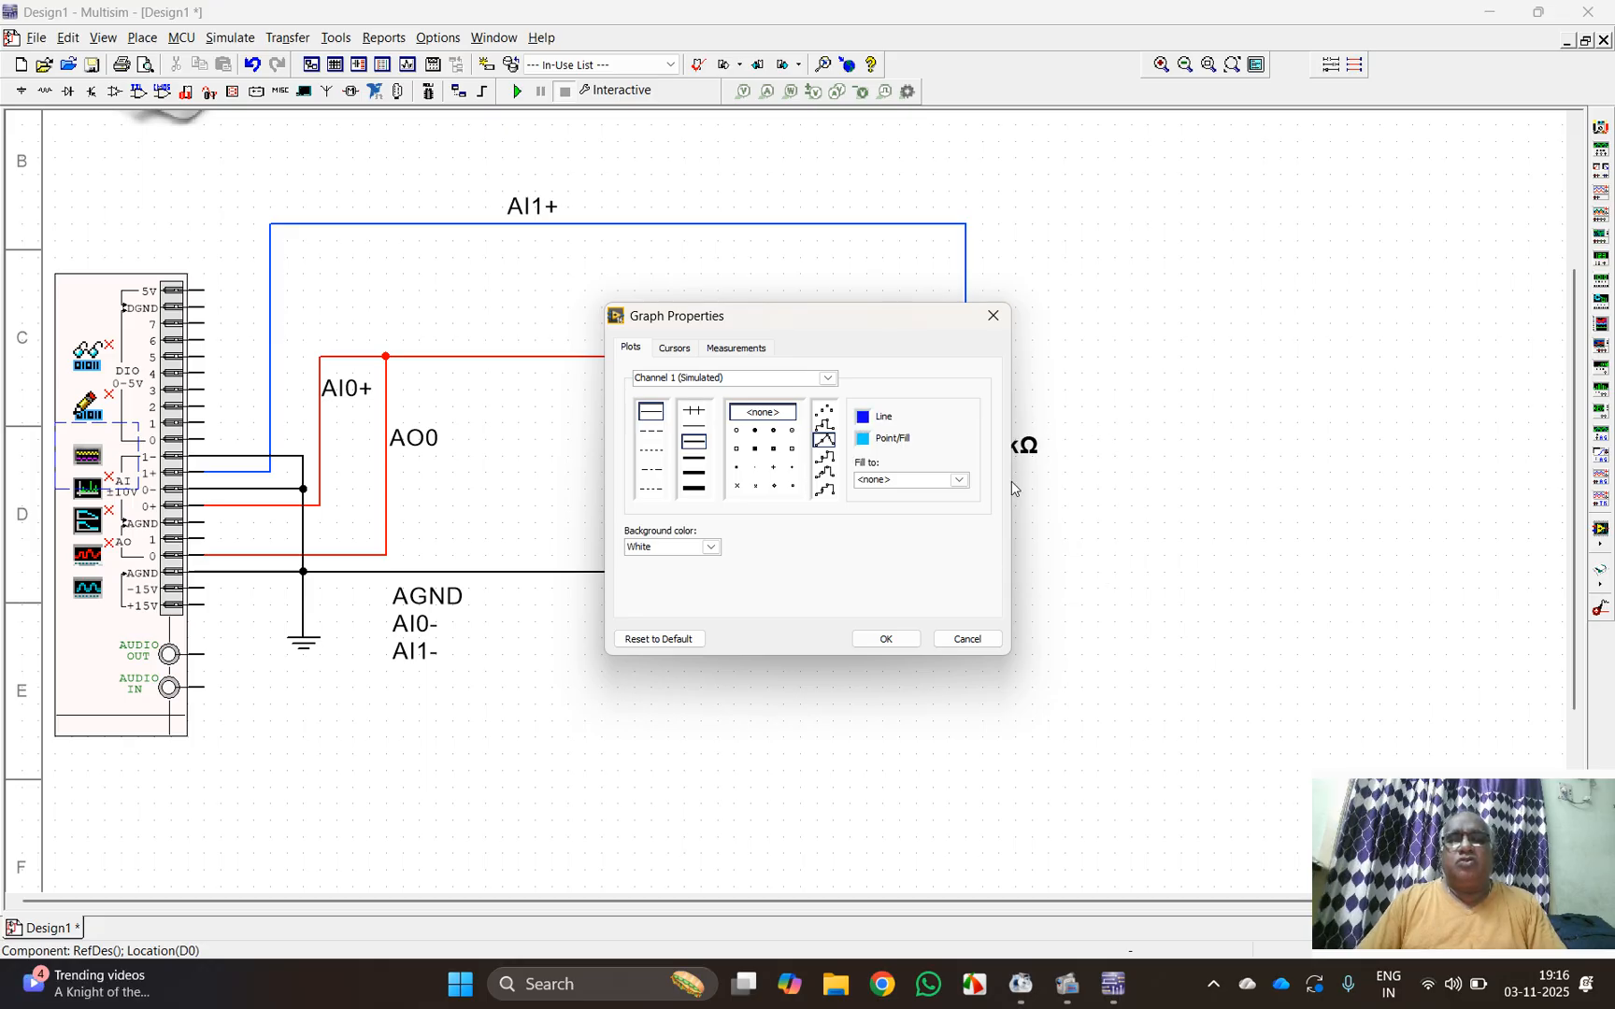
left_click(897, 640)
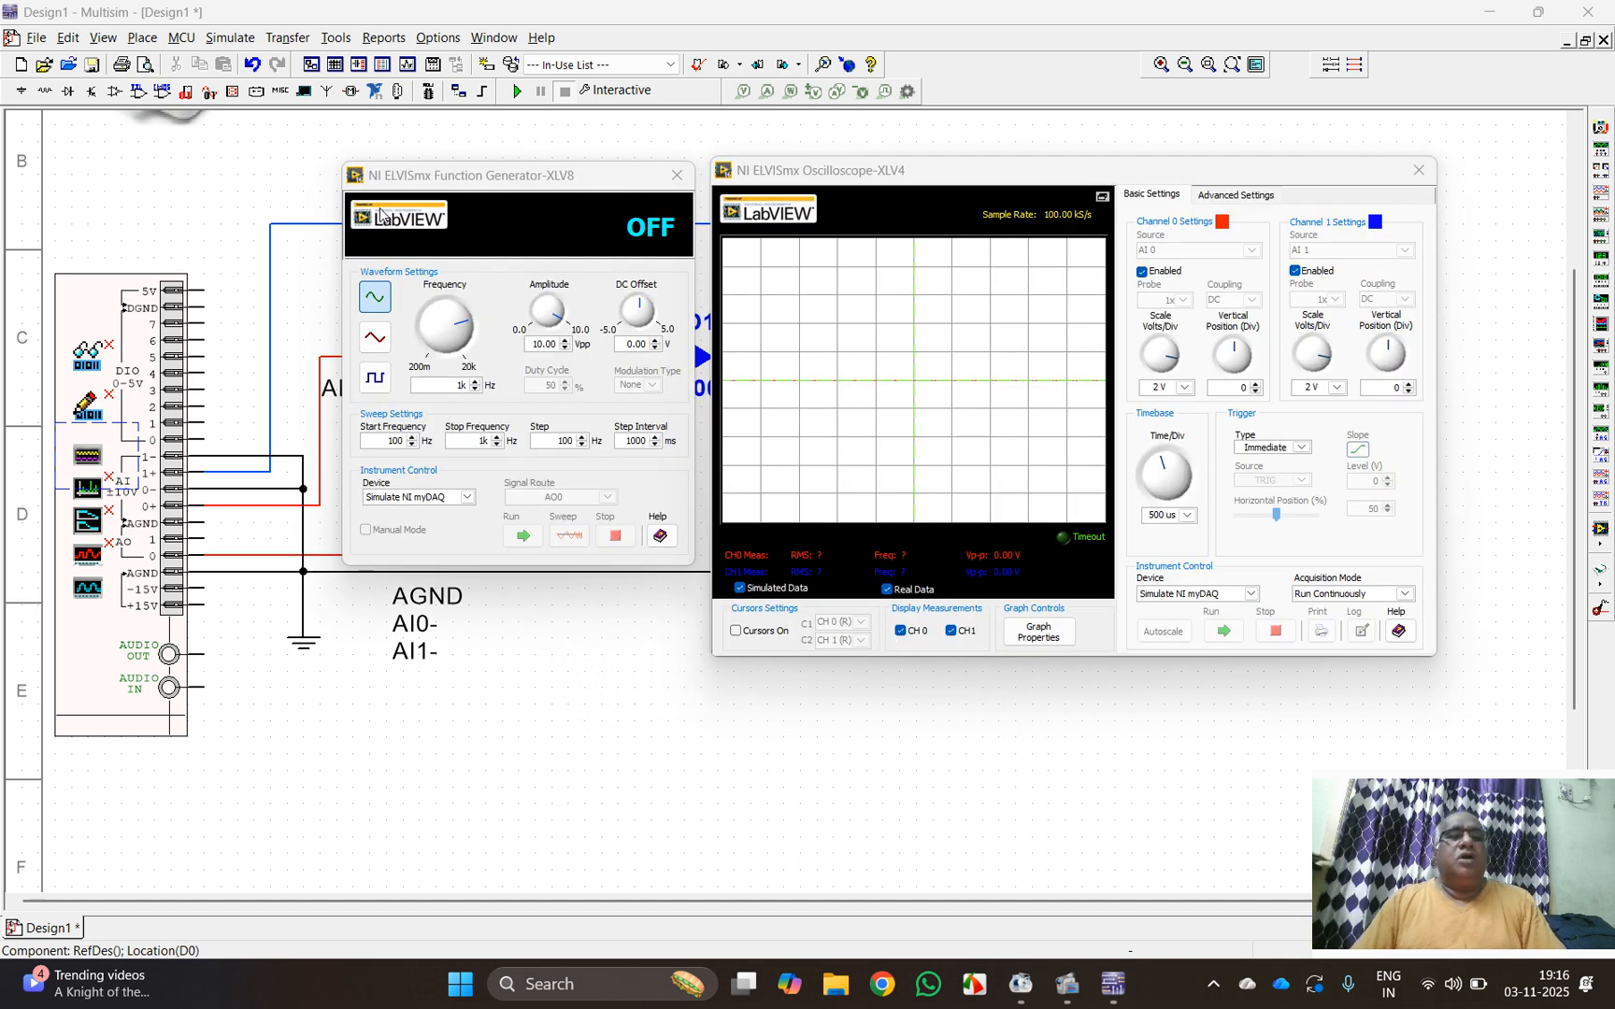
Step: Run the interactive simulation to capture the Channel 0 and Channel 1 waveforms on the oscilloscope, and stop it
left_click(517, 91)
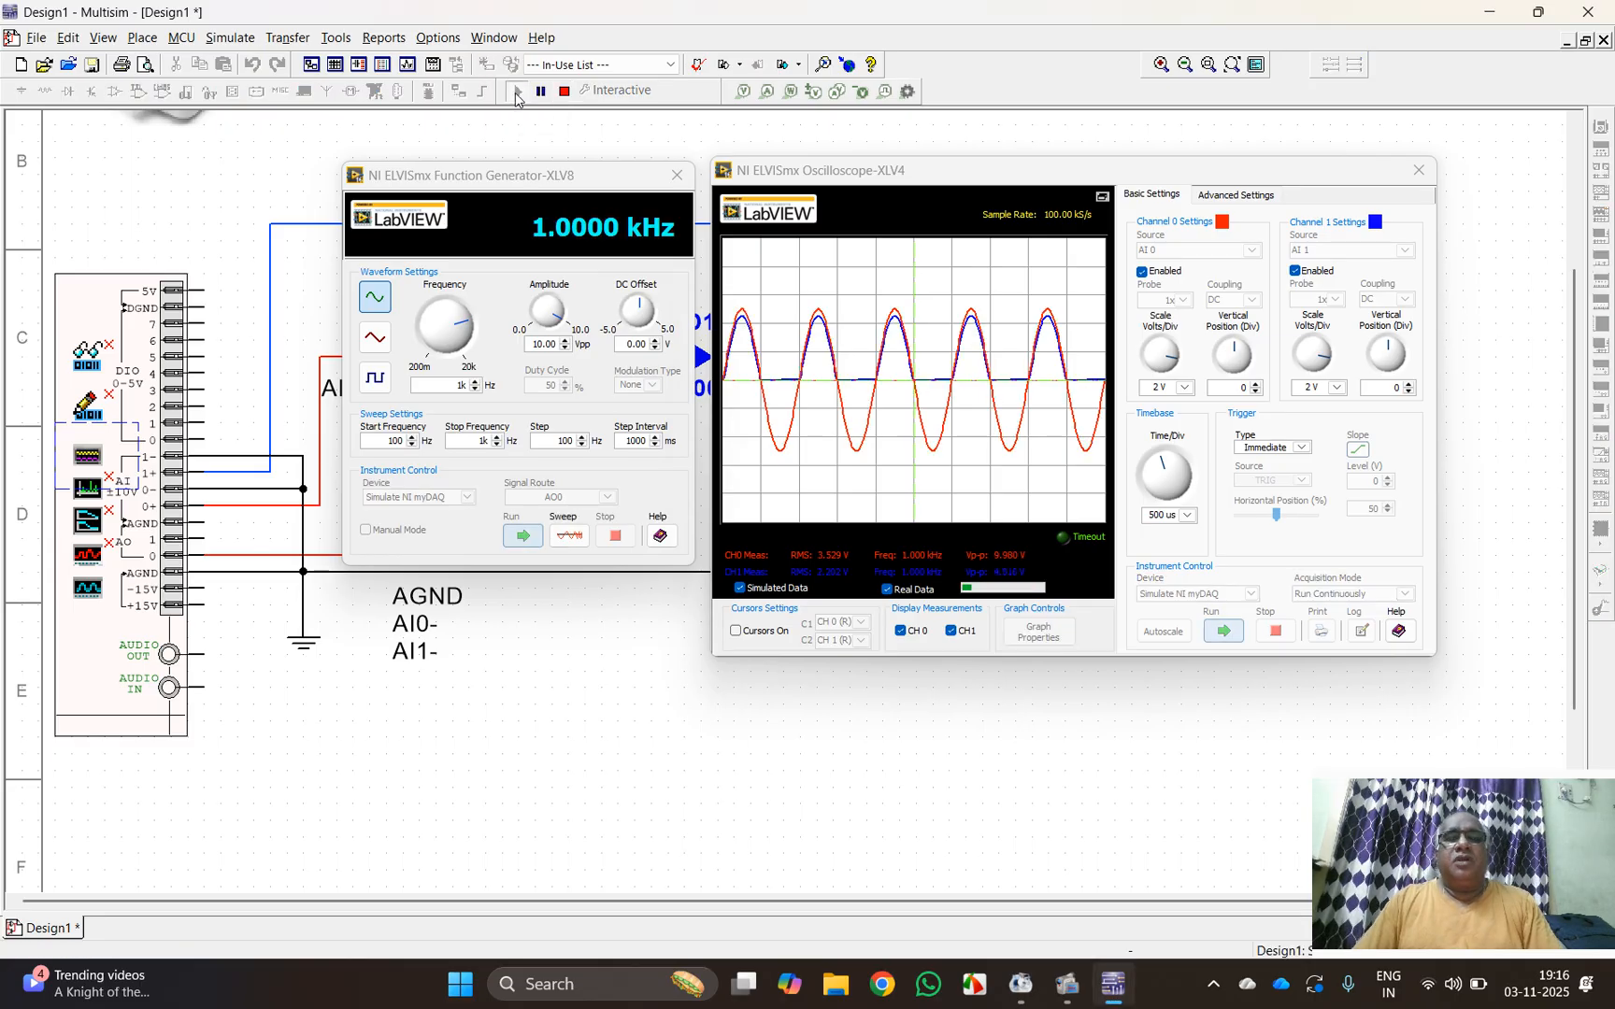
left_click(564, 91)
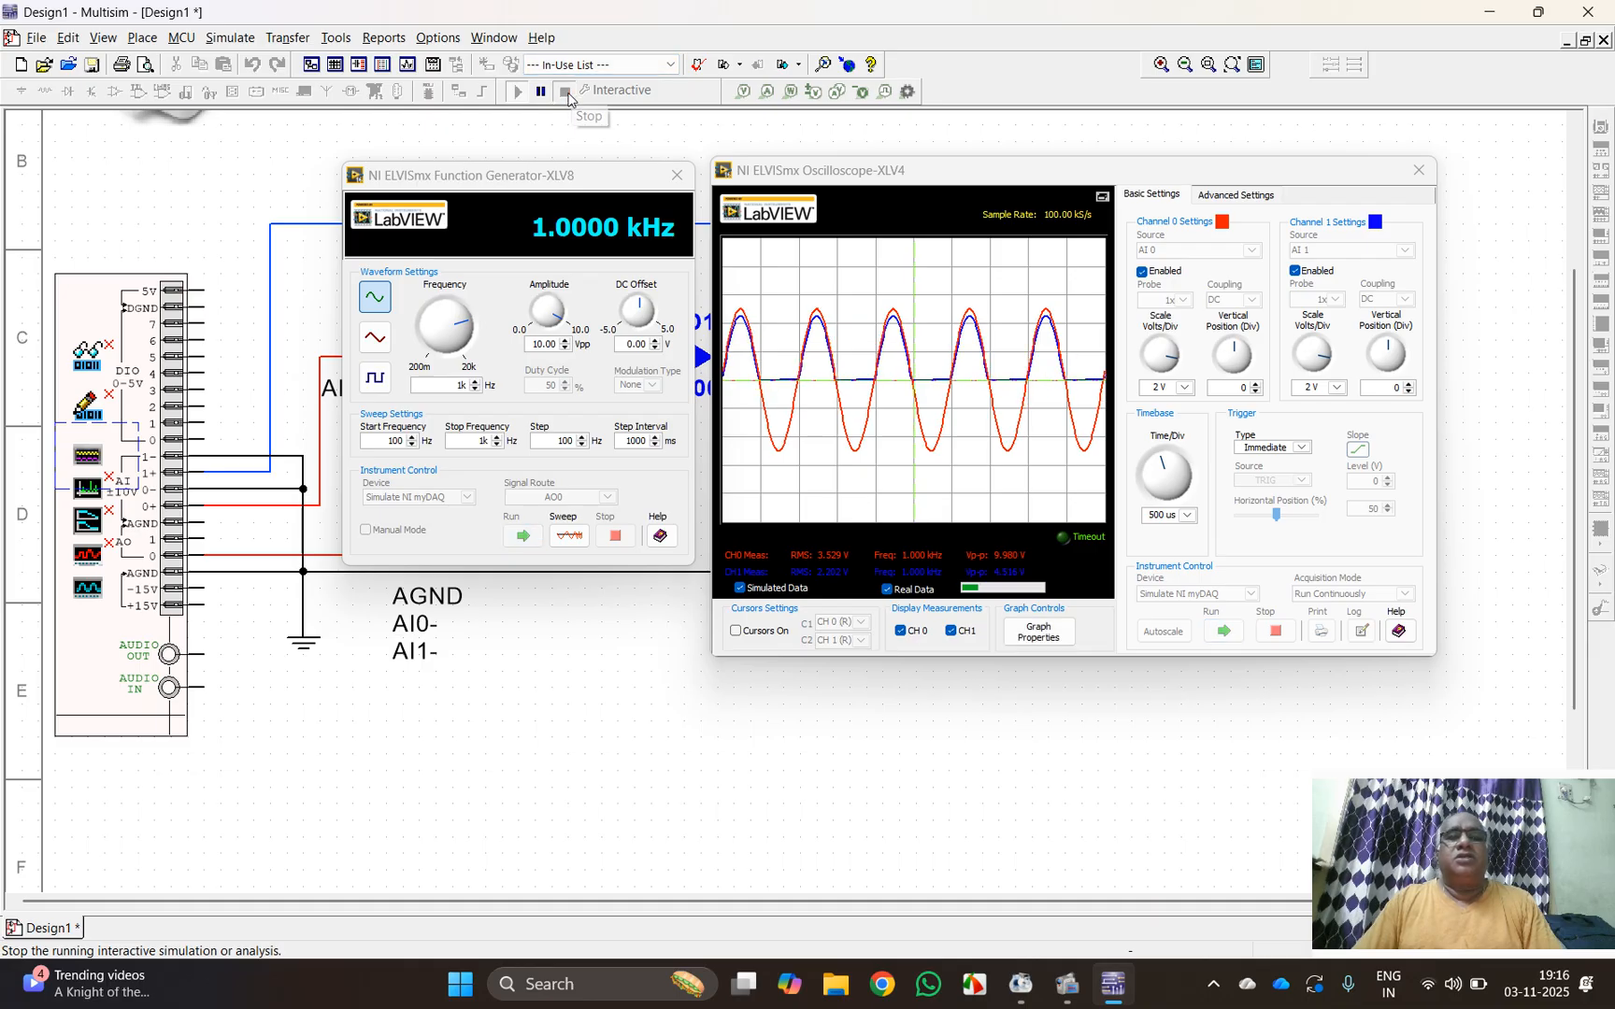
Step: Examine the Channel 0 and Channel 1 waveforms one at a time by temporarily disabling the other channel, leaving both enabled
left_click(1298, 273)
left_click(1296, 272)
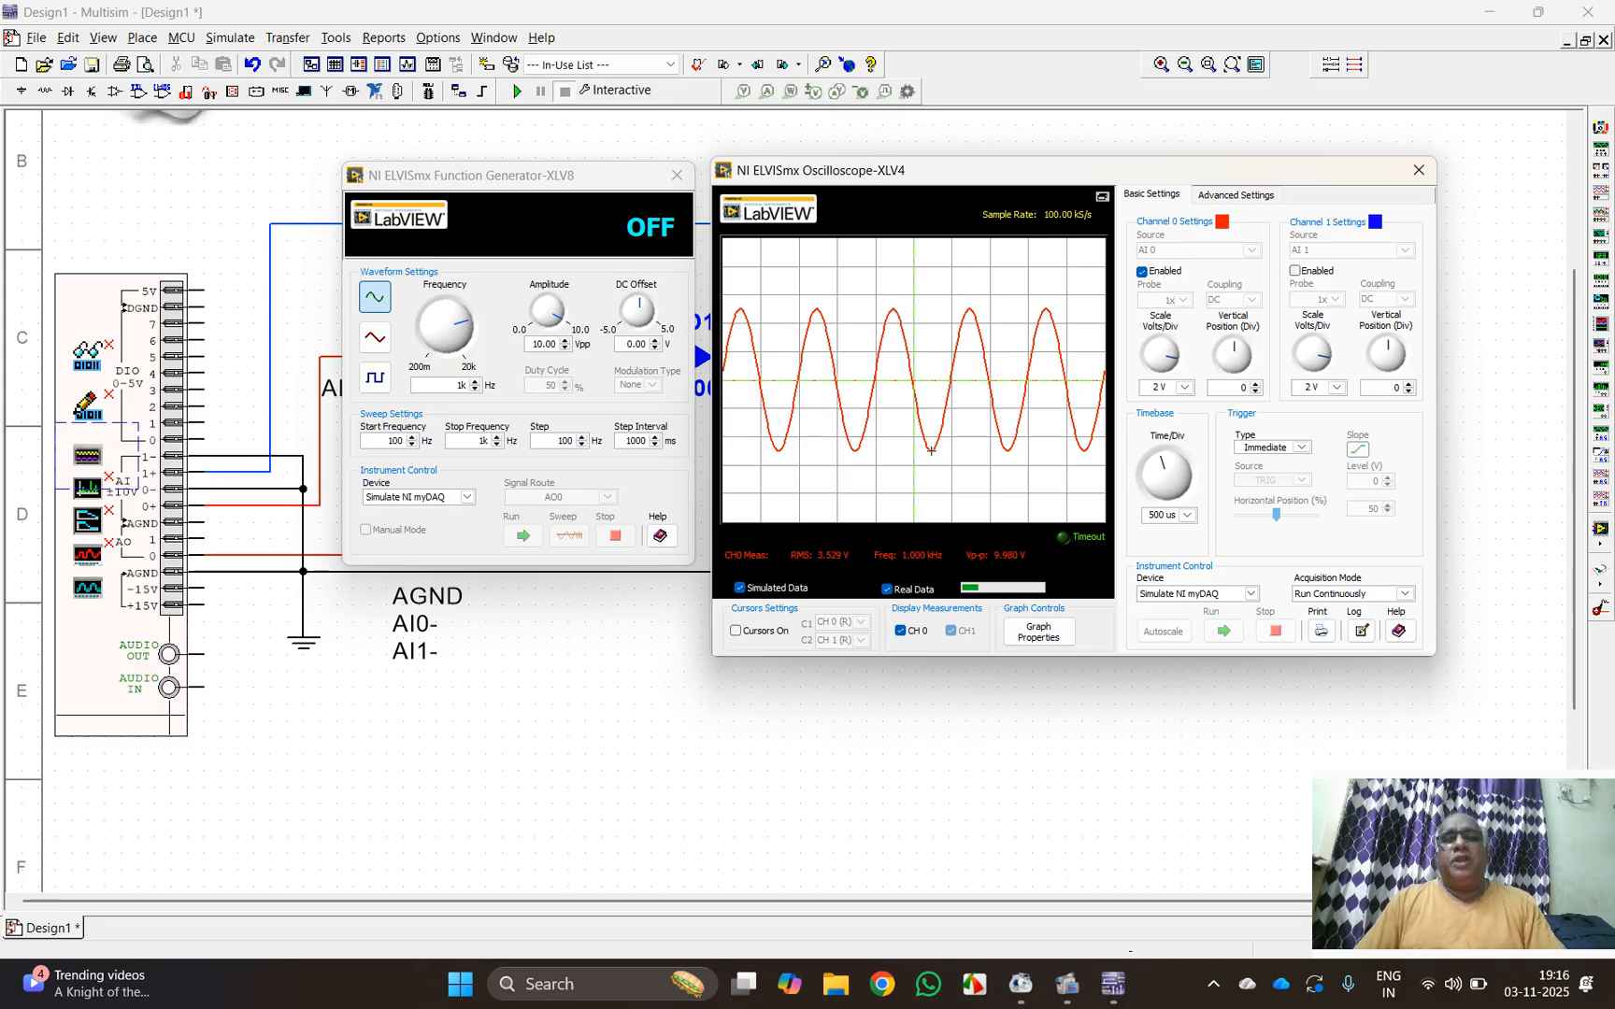
left_click(1295, 271)
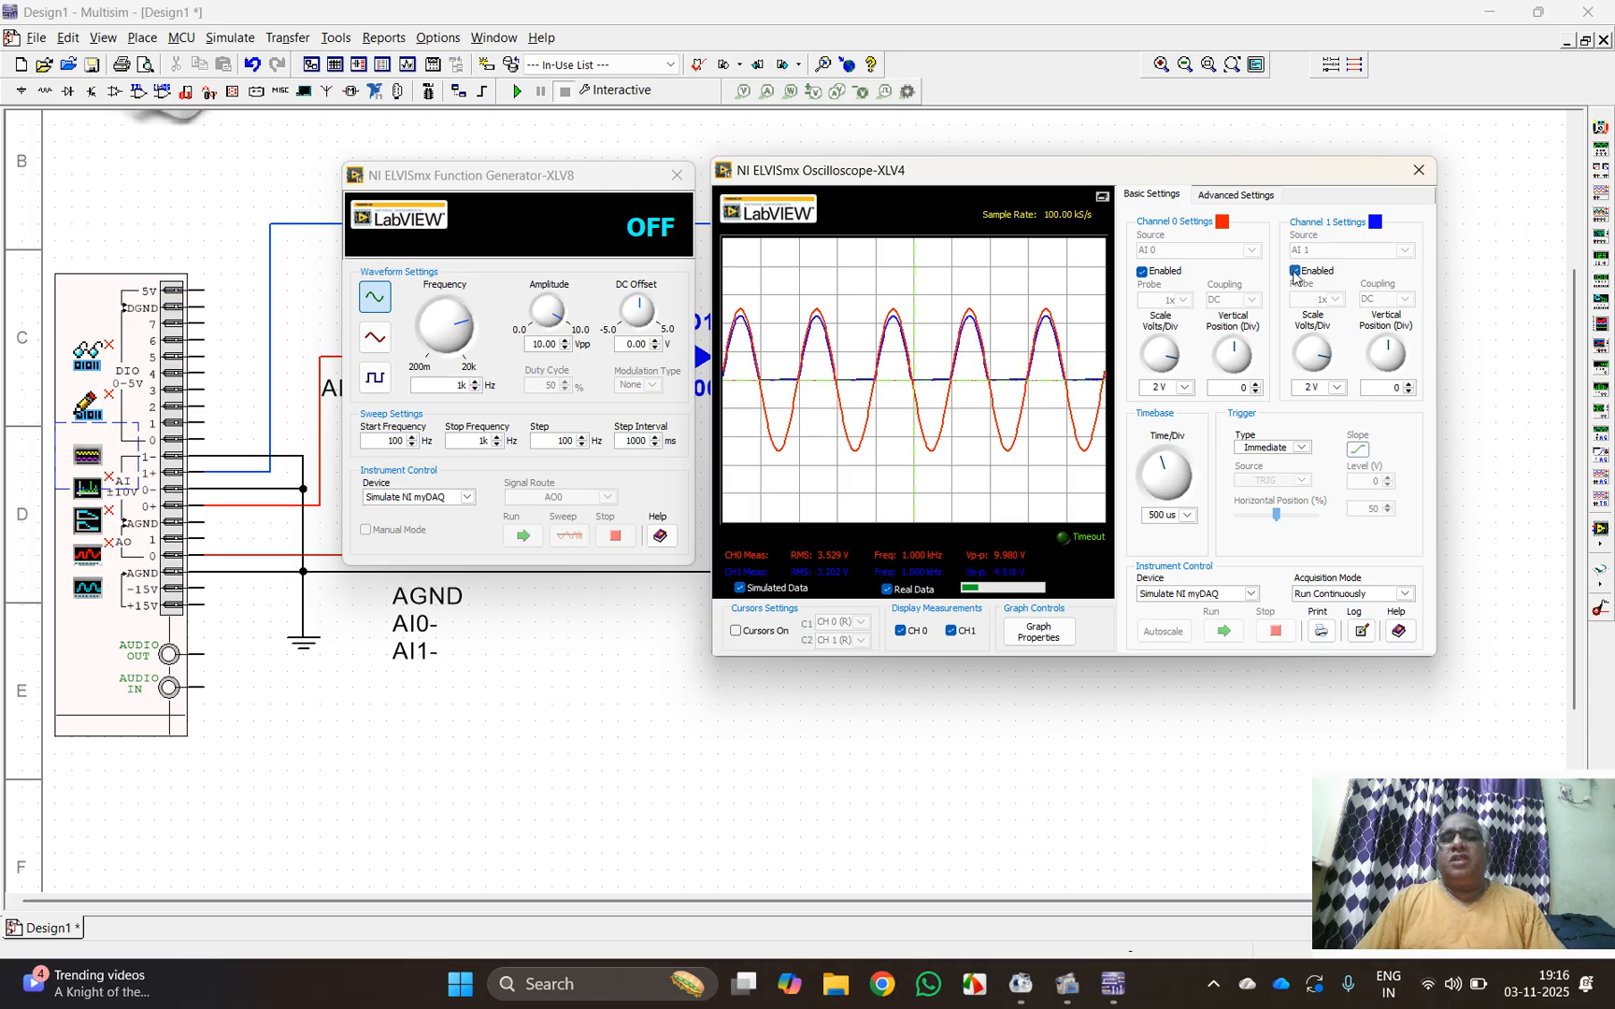
left_click(1140, 272)
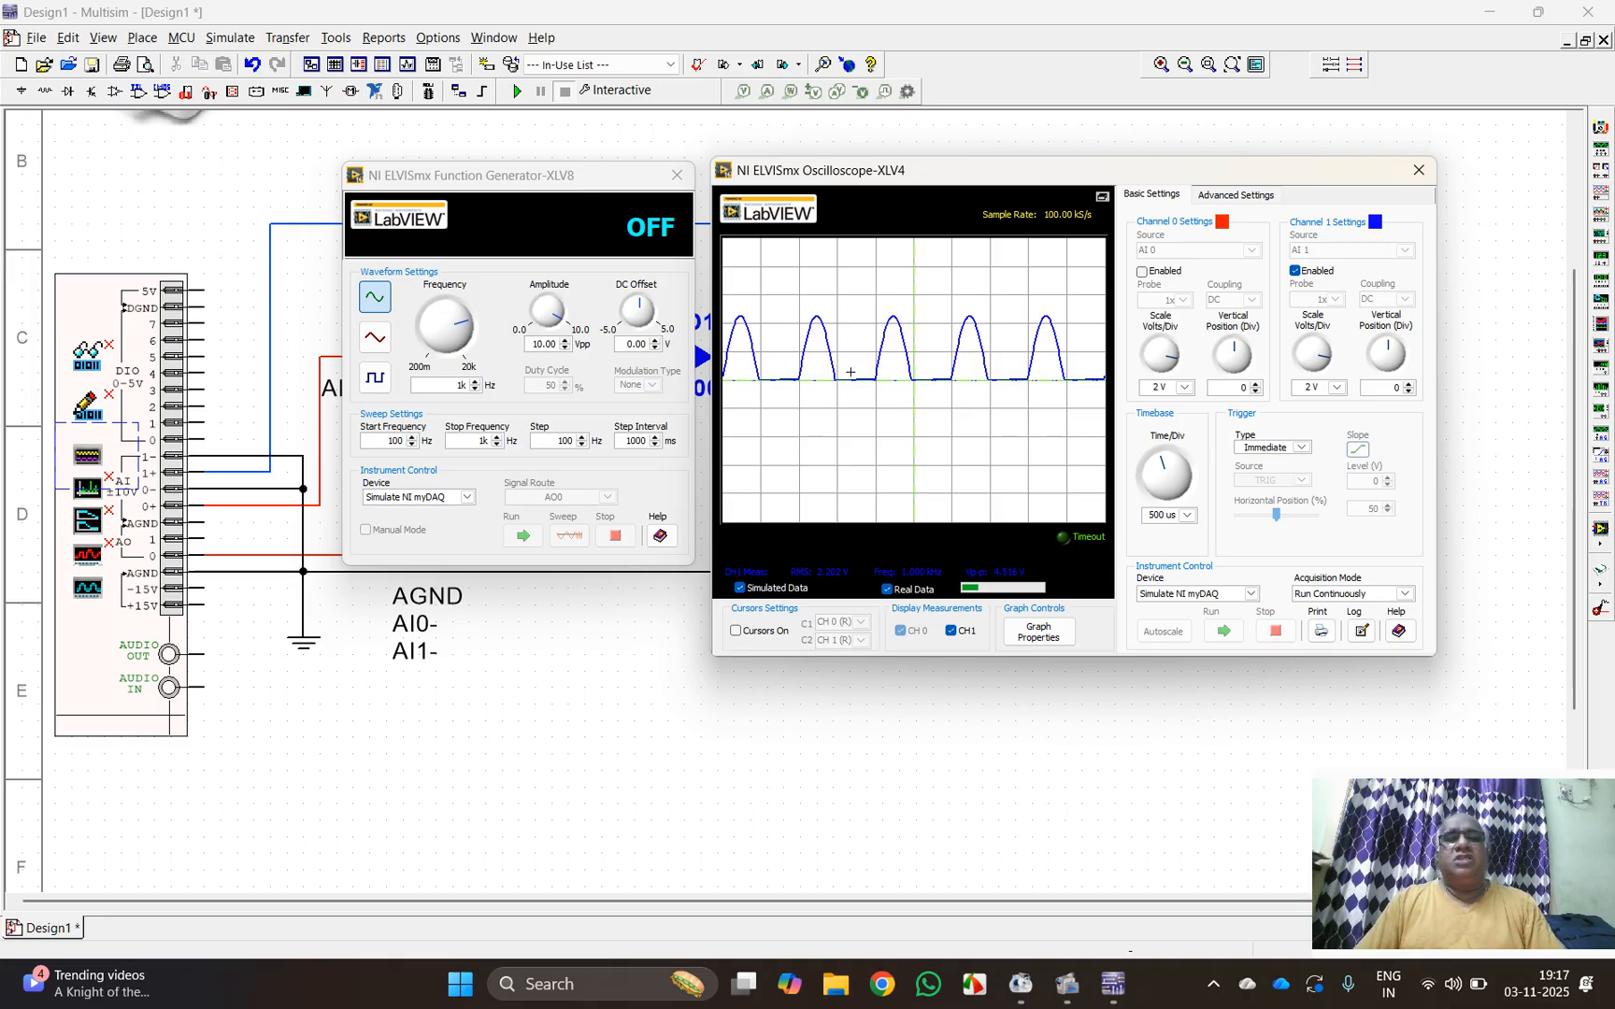
left_click(1140, 272)
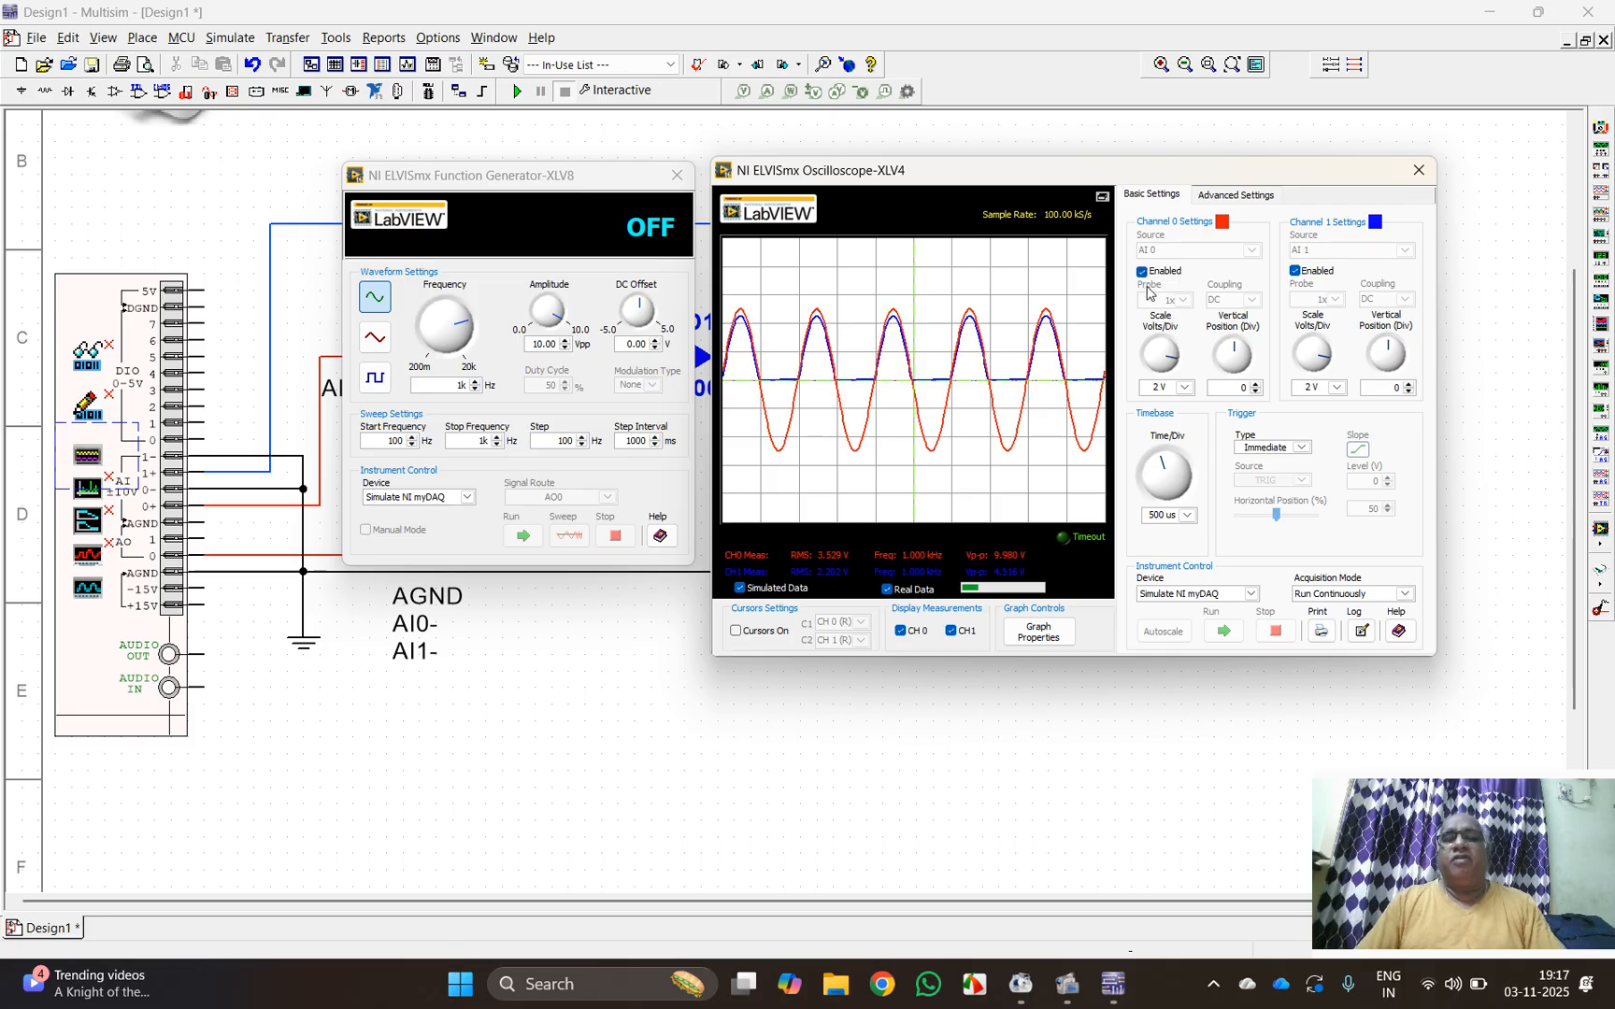